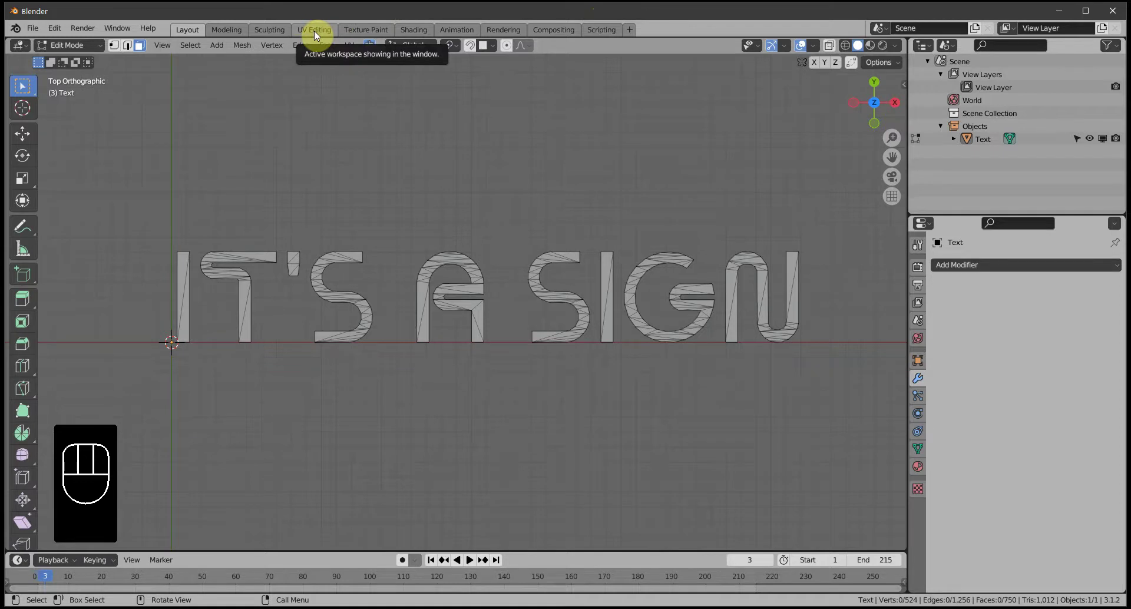
# In the UV Editing workspace, select the entire text mesh and project its UVs from the top view
pyautogui.click(315, 29)
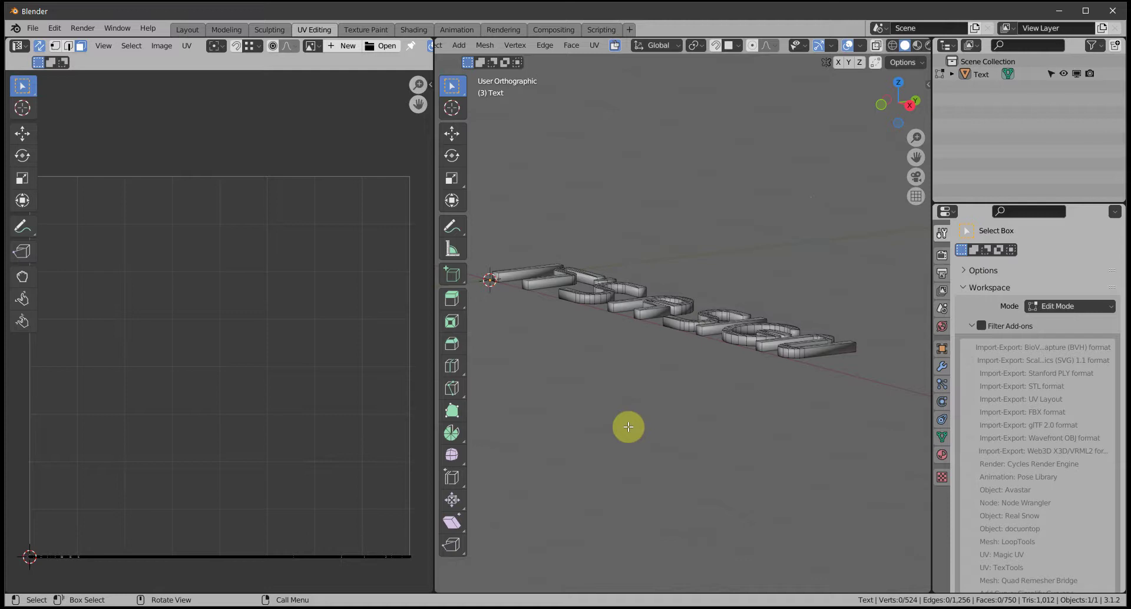
pyautogui.press('KP_7')
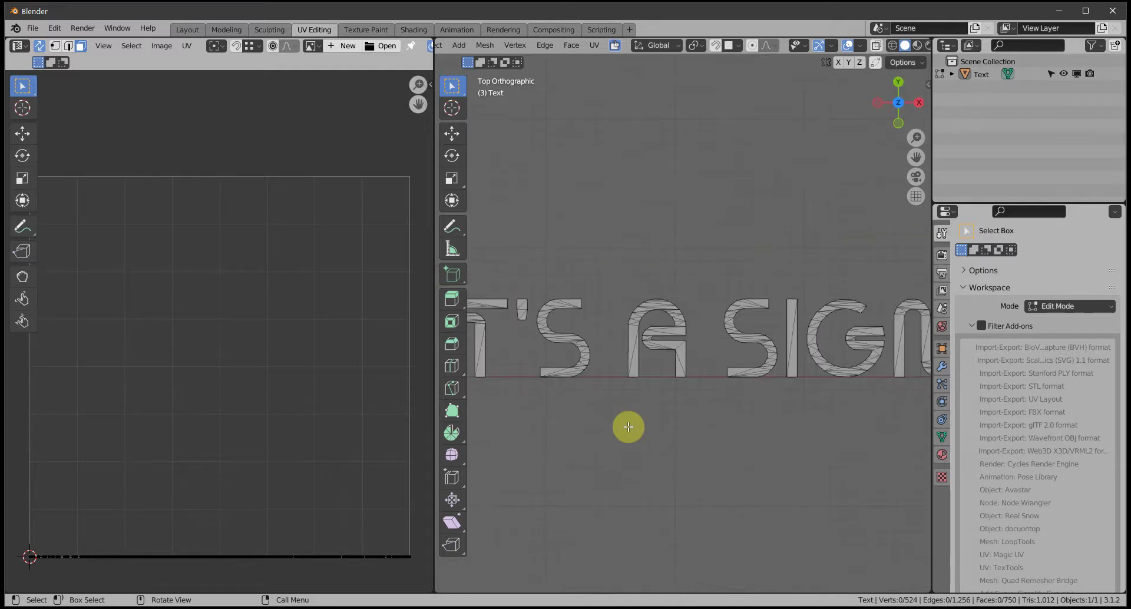
pyautogui.scroll(-1, 629, 427)
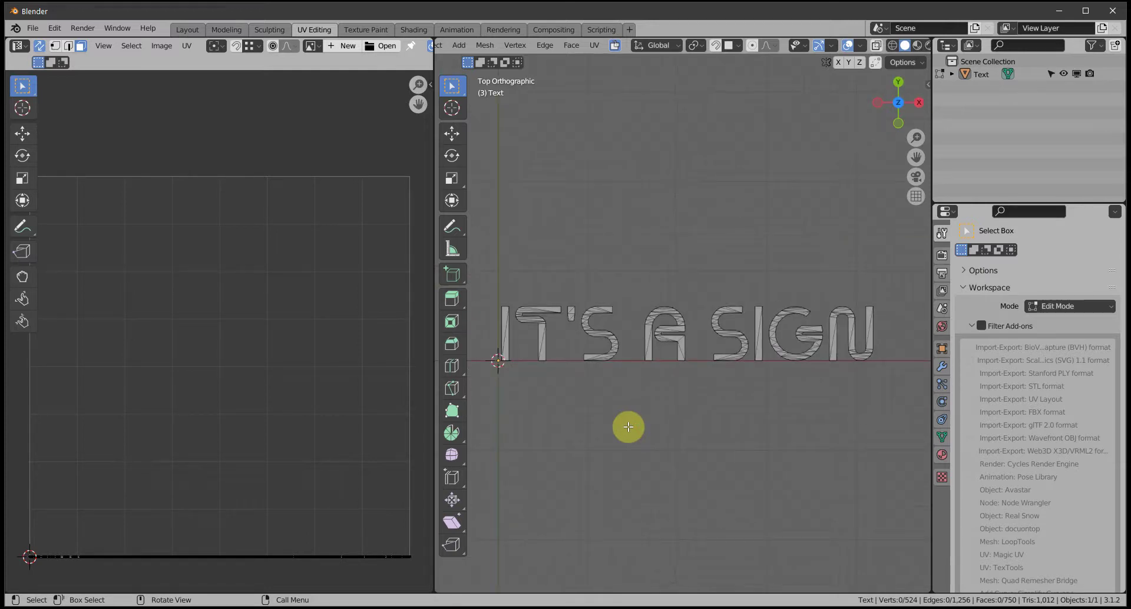
pyautogui.press('a')
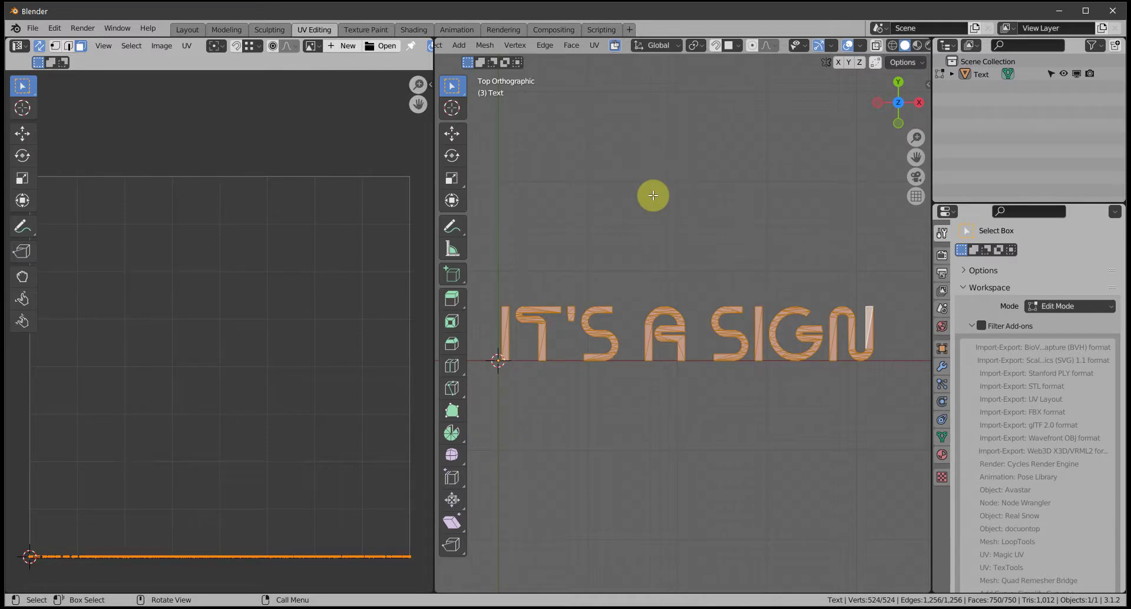
pyautogui.press('u')
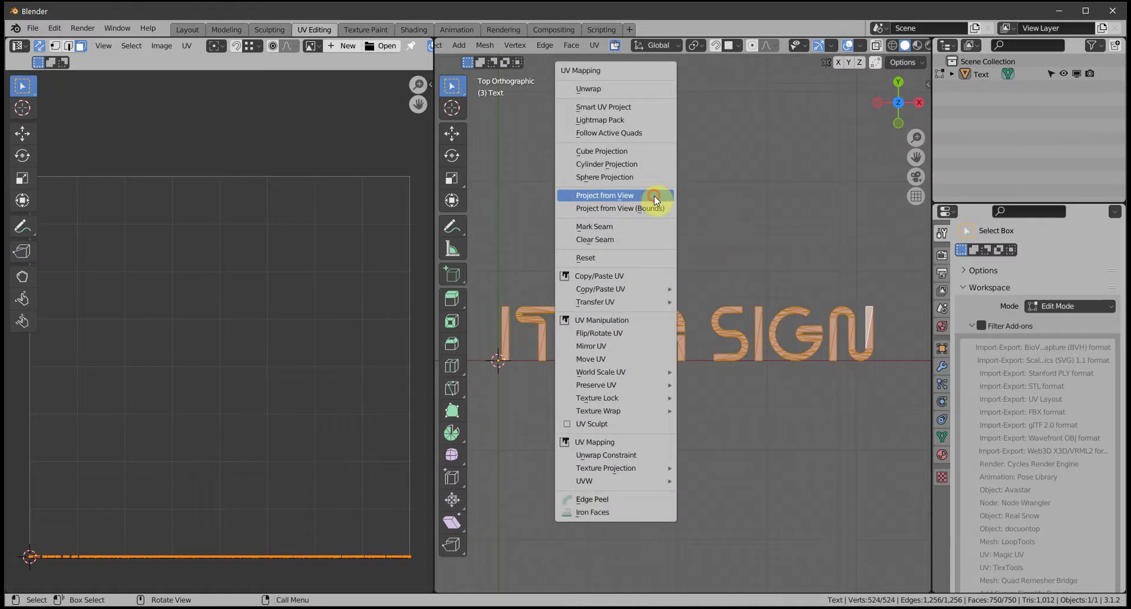
pyautogui.click(653, 198)
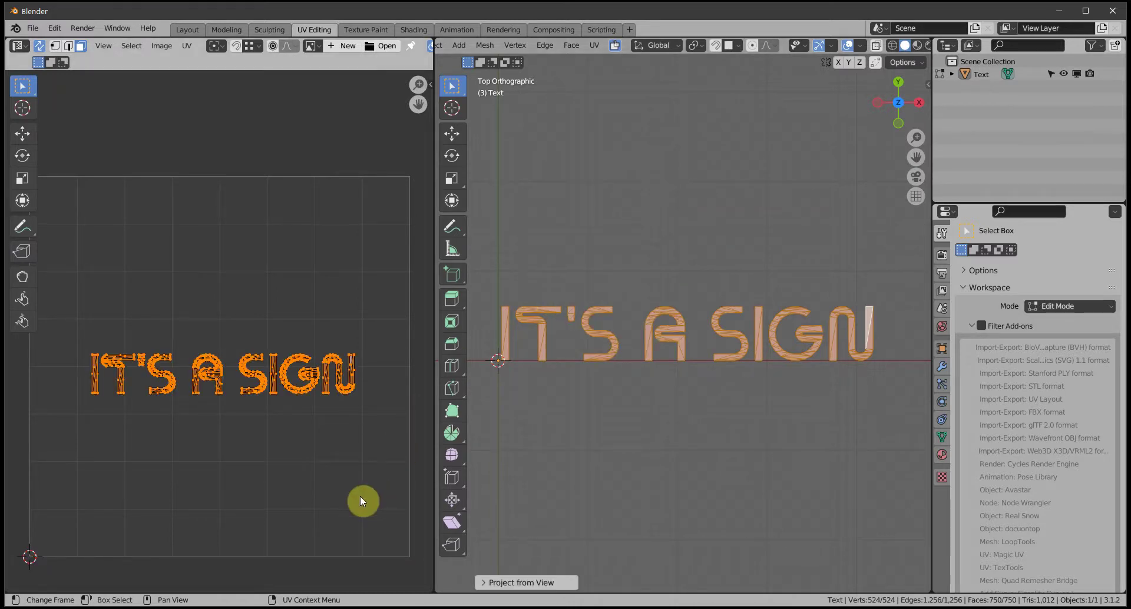
# Scale the projected text UVs up to nearly the full width of the UV square and move them to its upper edge
pyautogui.press('s')
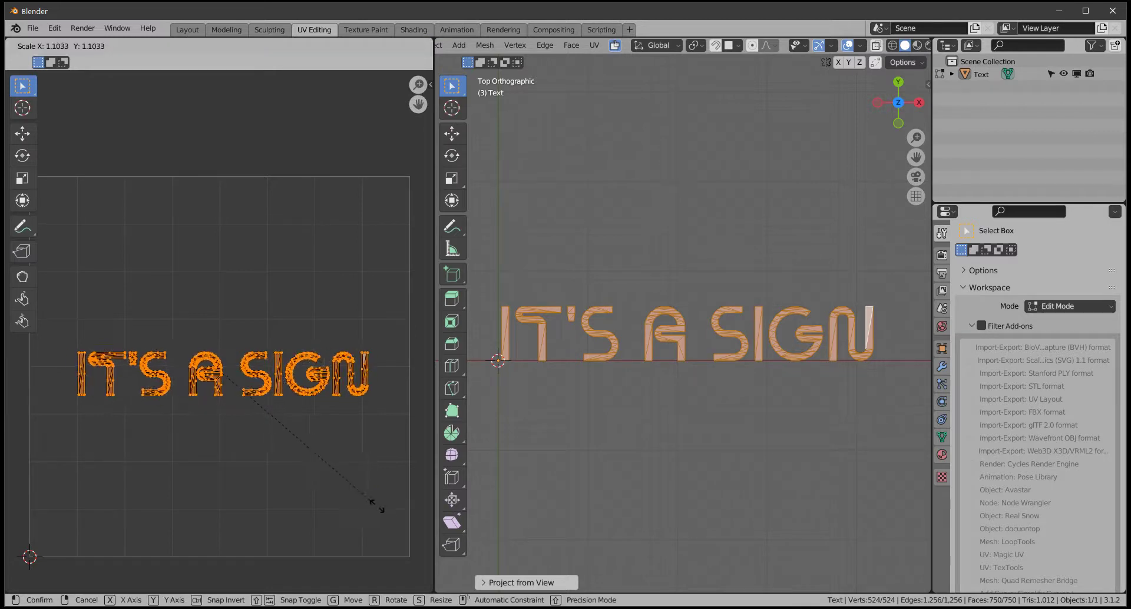
pyautogui.click(422, 530)
pyautogui.press('g')
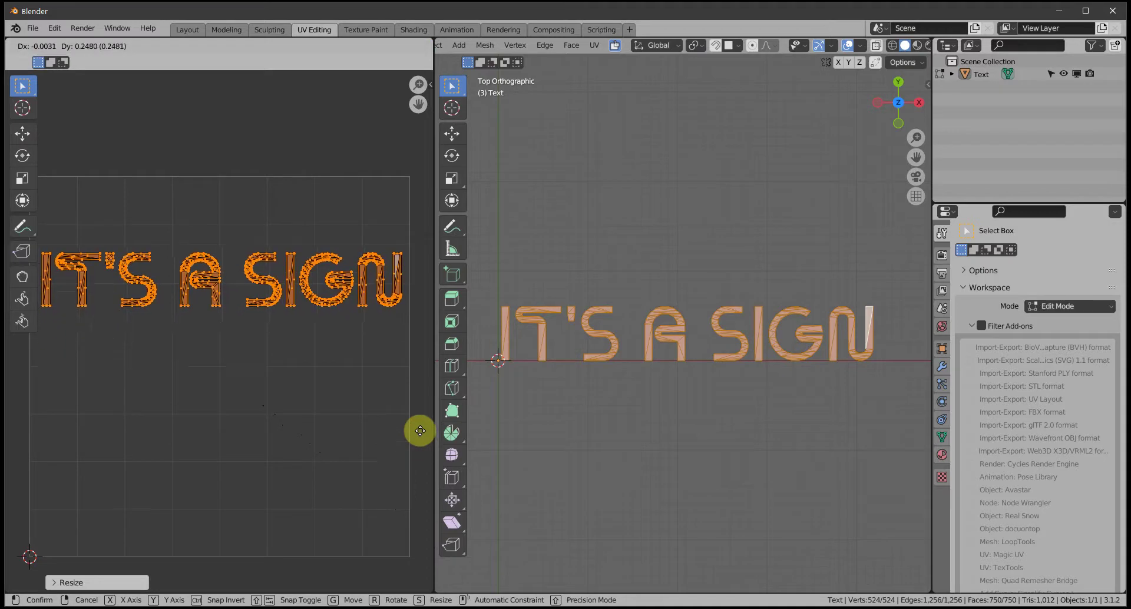
pyautogui.click(418, 365)
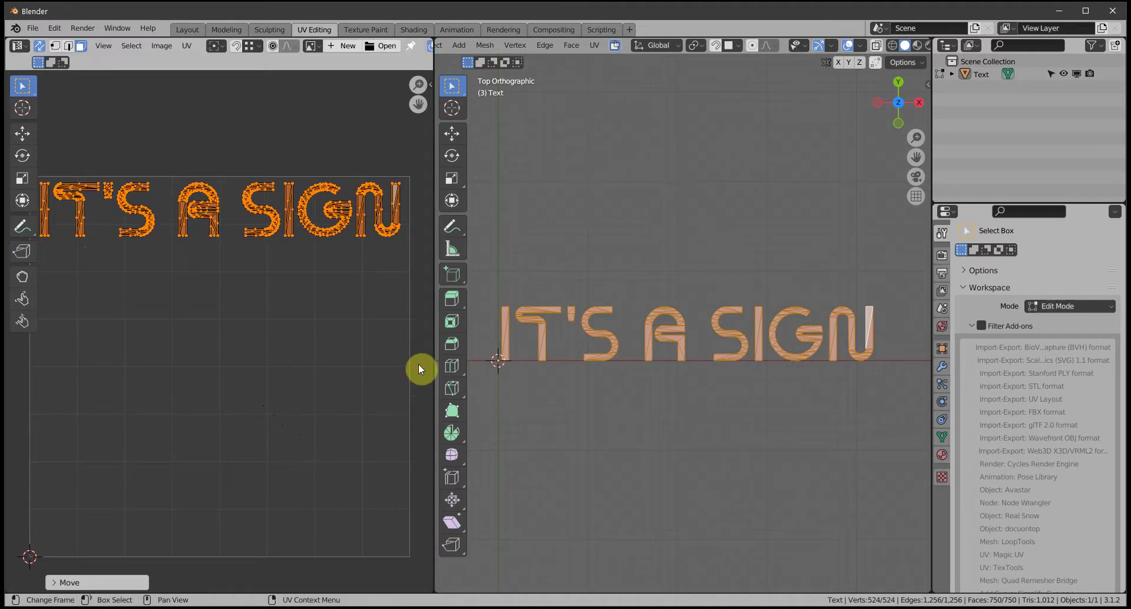
# Show the text mesh from the right side with X-ray display enabled
pyautogui.moveTo(560, 413); pyautogui.dragTo(639, 391, button='middle')
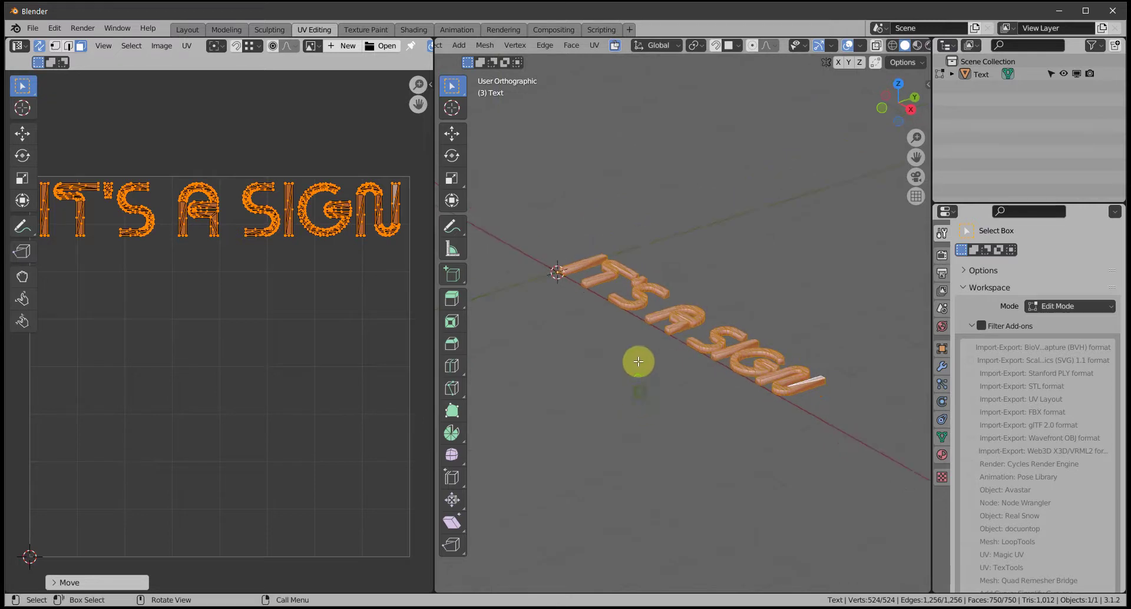
pyautogui.scroll(5, 560, 295)
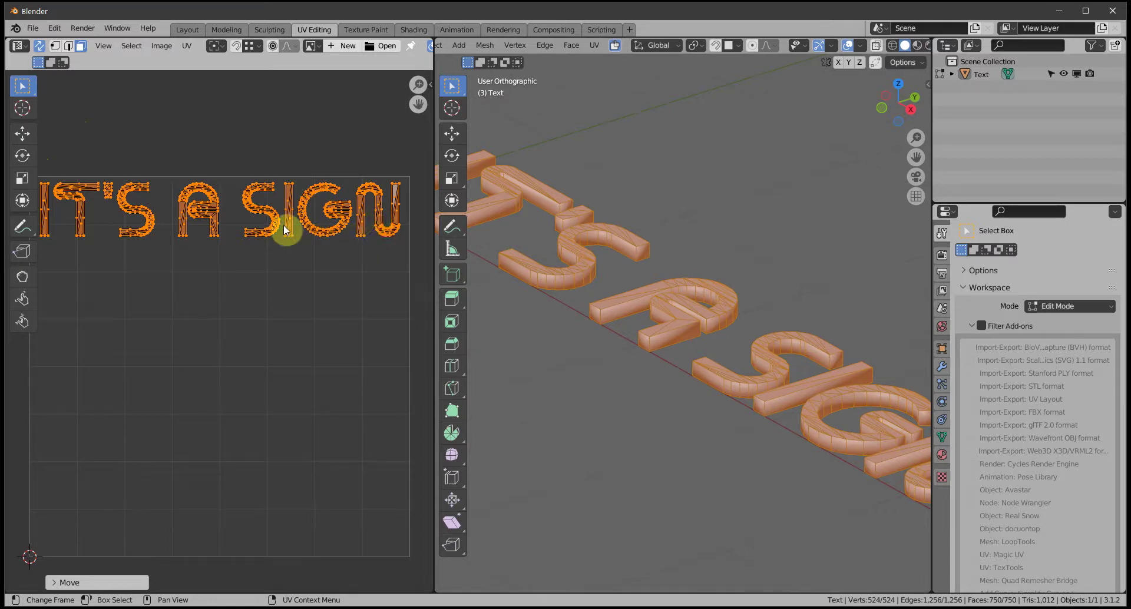
pyautogui.scroll(5, 707, 371)
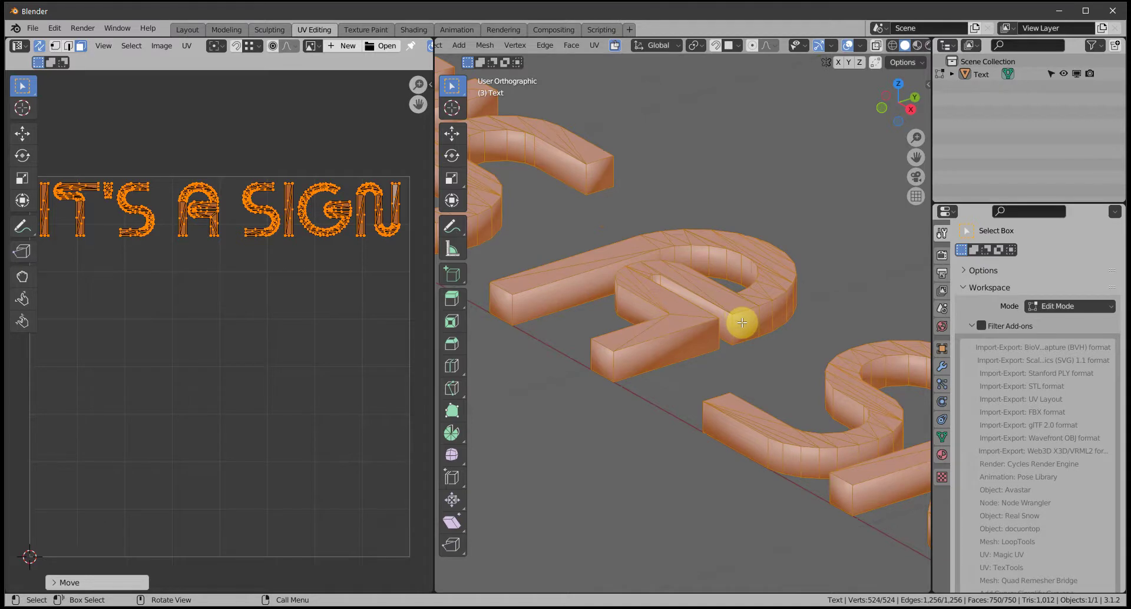
pyautogui.moveTo(614, 394); pyautogui.dragTo(647, 396, button='middle')
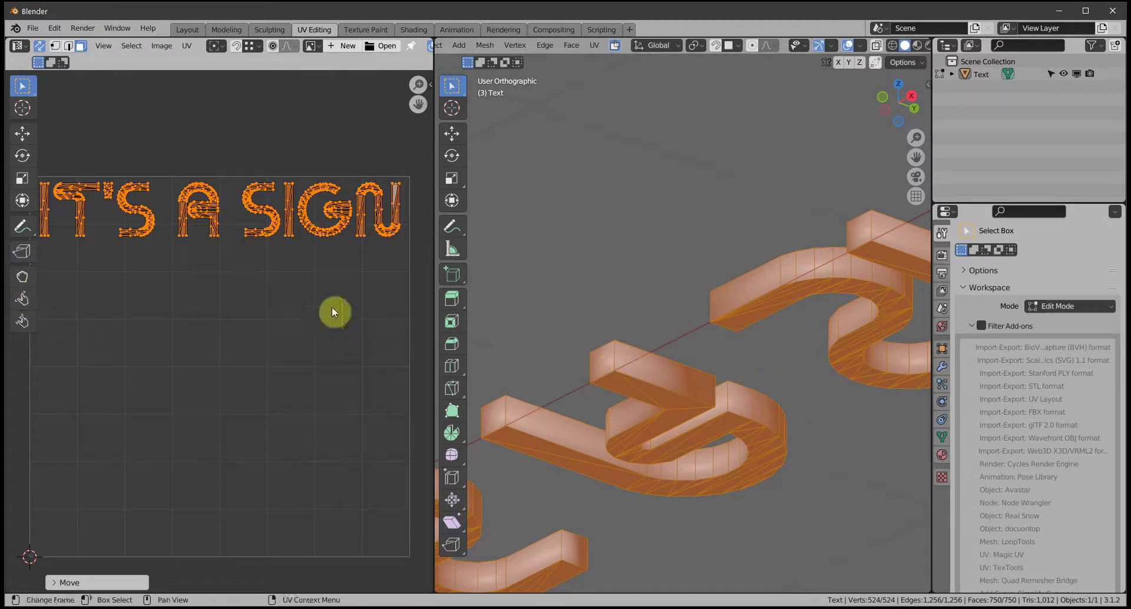
pyautogui.moveTo(692, 376); pyautogui.dragTo(747, 462, button='middle')
pyautogui.scroll(-2, 772, 251)
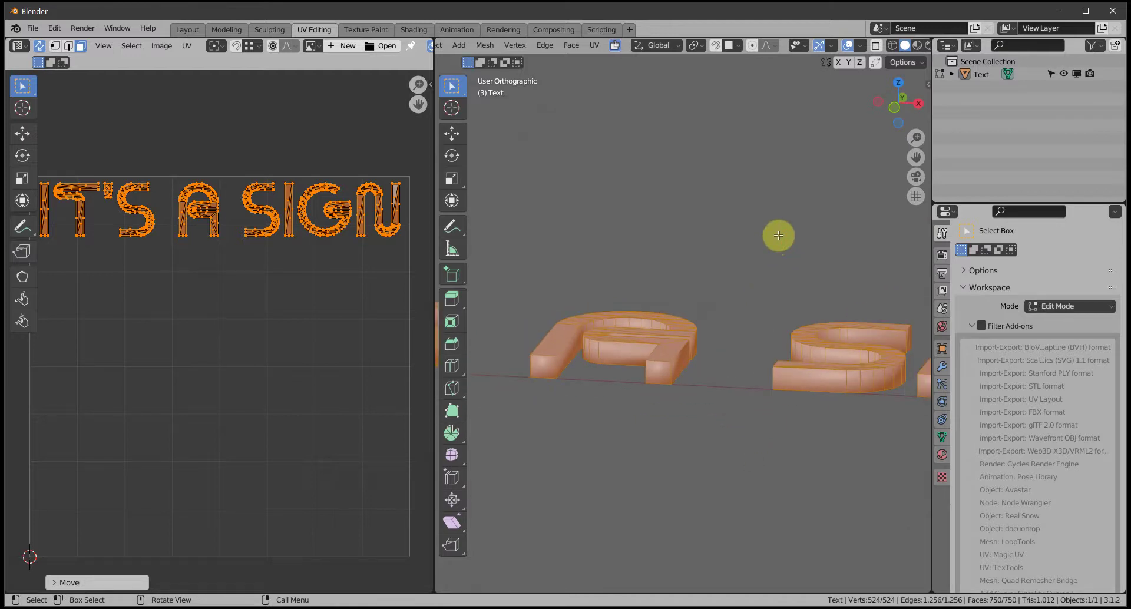
pyautogui.press('KP_3')
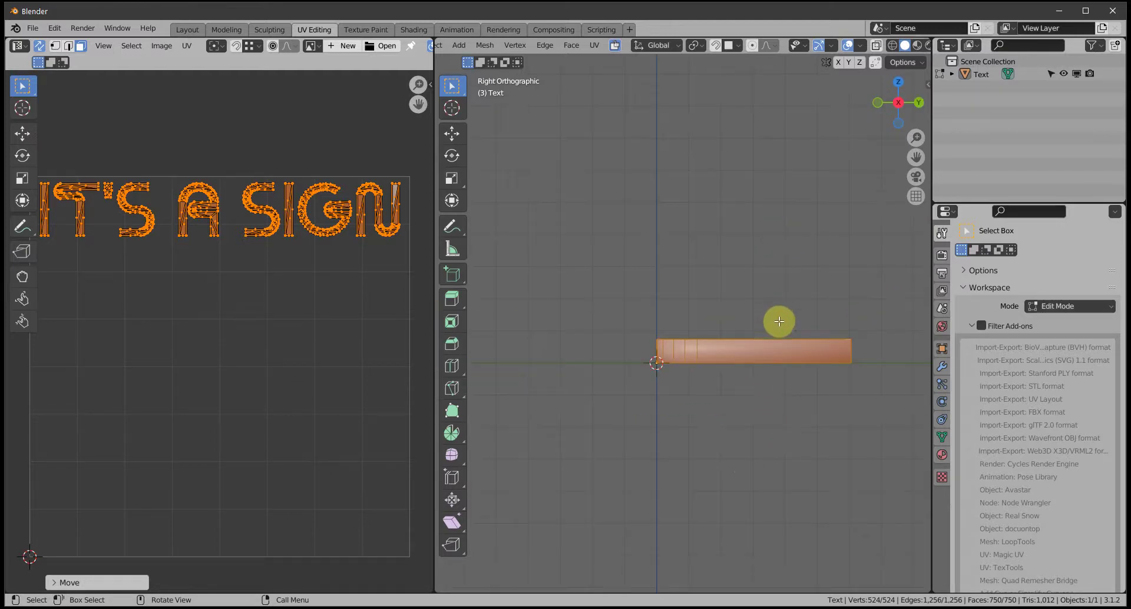
pyautogui.keyDown('shift'); pyautogui.moveTo(778, 320); pyautogui.dragTo(713, 202, button='middle'); pyautogui.keyUp('shift')
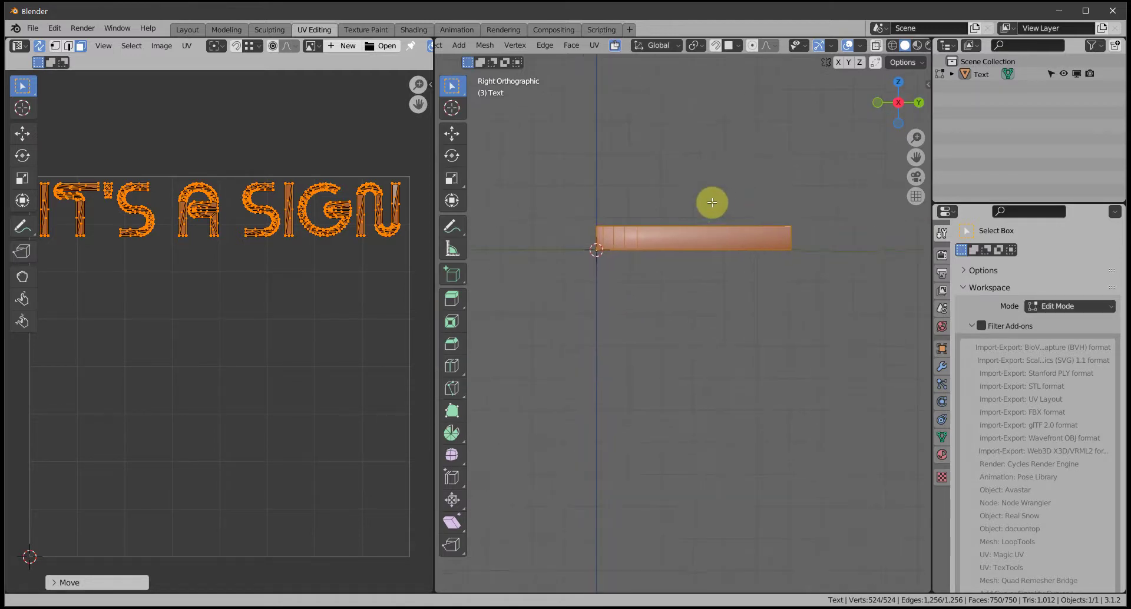
pyautogui.click(878, 47)
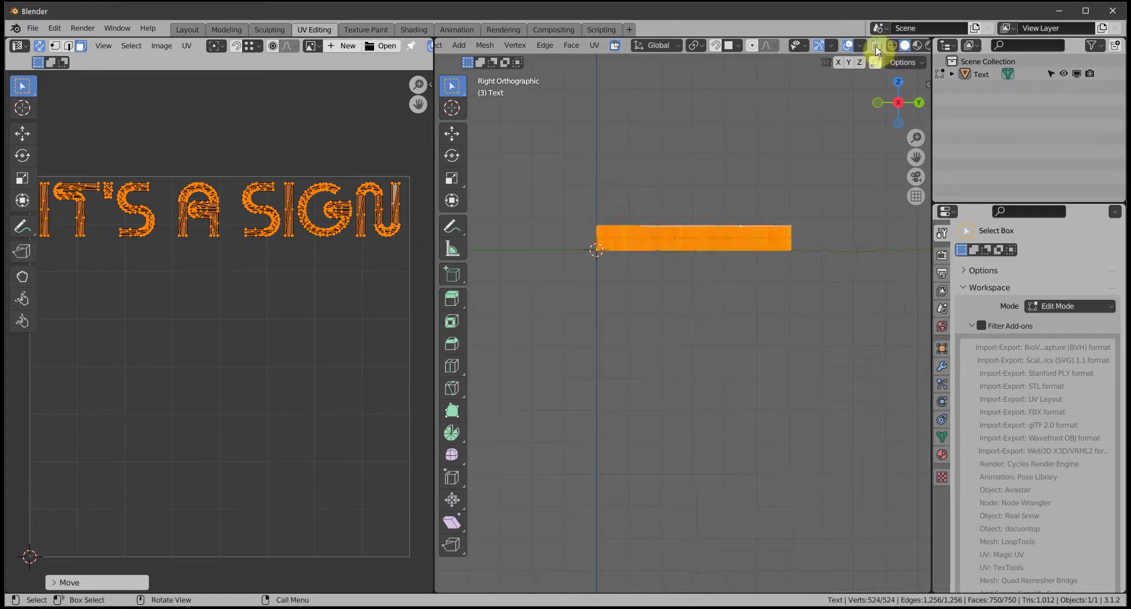
# Box-select the side and back faces without the upper caps, and move their UVs down about 0.155 along Y
pyautogui.scroll(3, 680, 201)
pyautogui.keyDown('shift'); pyautogui.moveTo(690, 316); pyautogui.dragTo(697, 412, button='middle'); pyautogui.keyUp('shift')
pyautogui.click(720, 402)
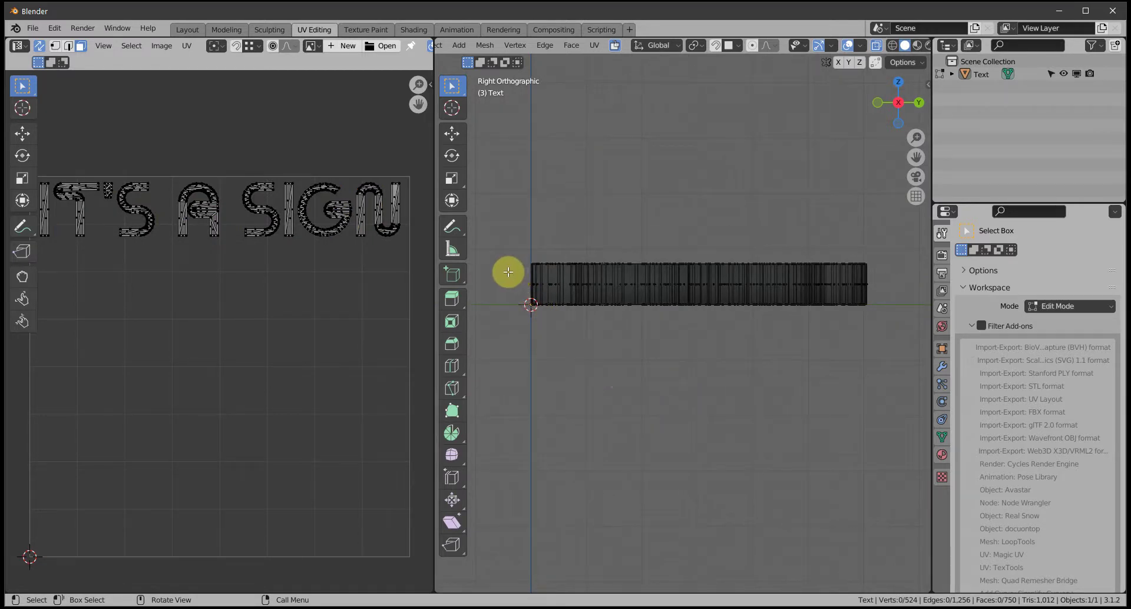
pyautogui.press('b')
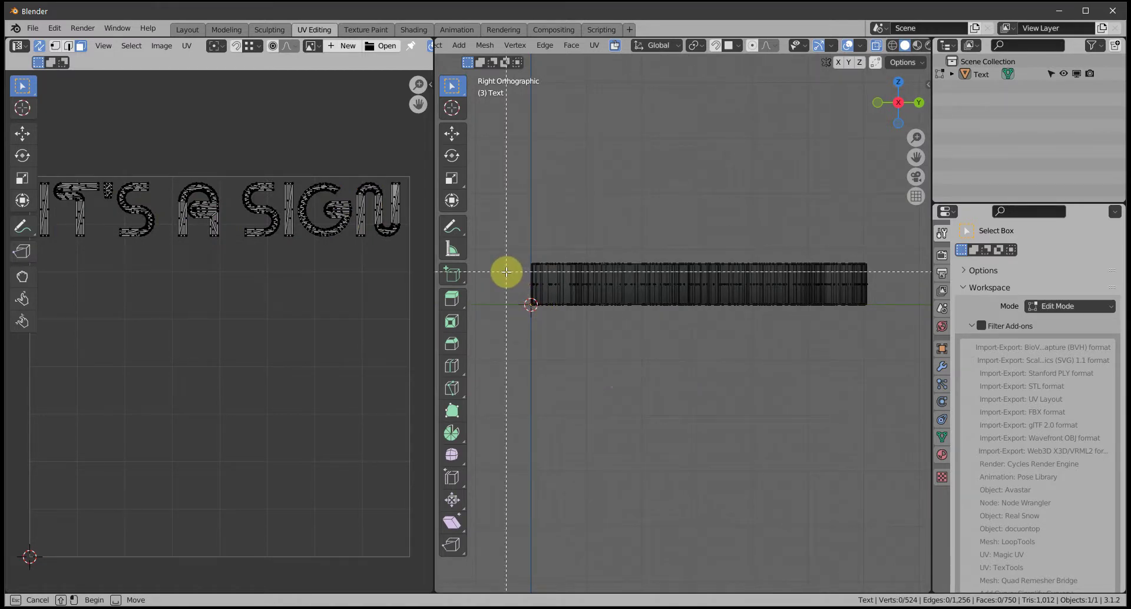
pyautogui.moveTo(507, 272); pyautogui.dragTo(893, 381)
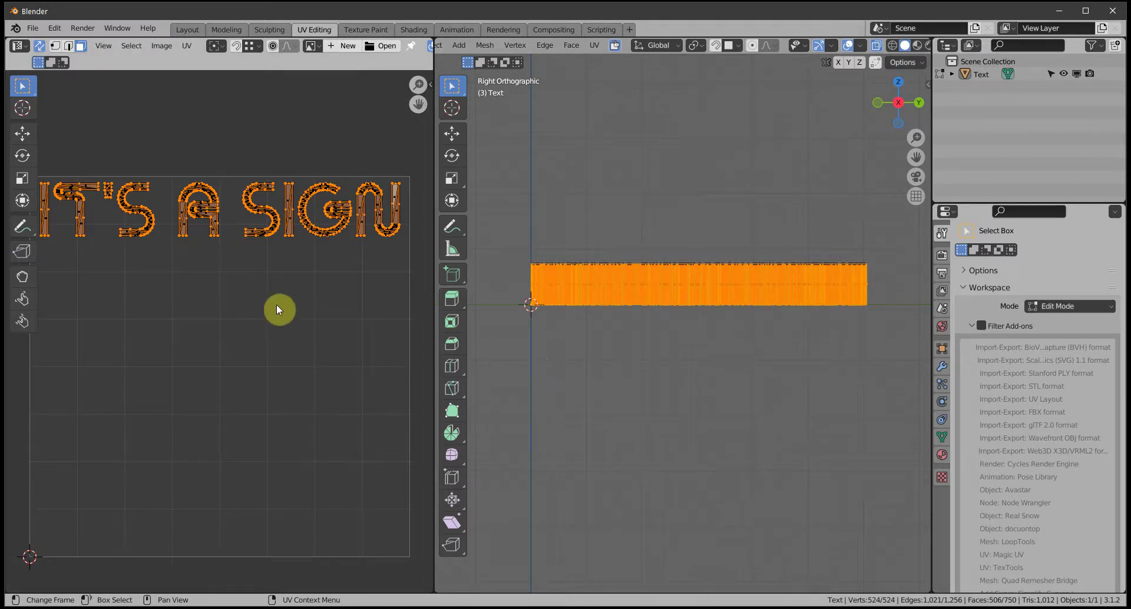
pyautogui.press('g')
pyautogui.press('y')
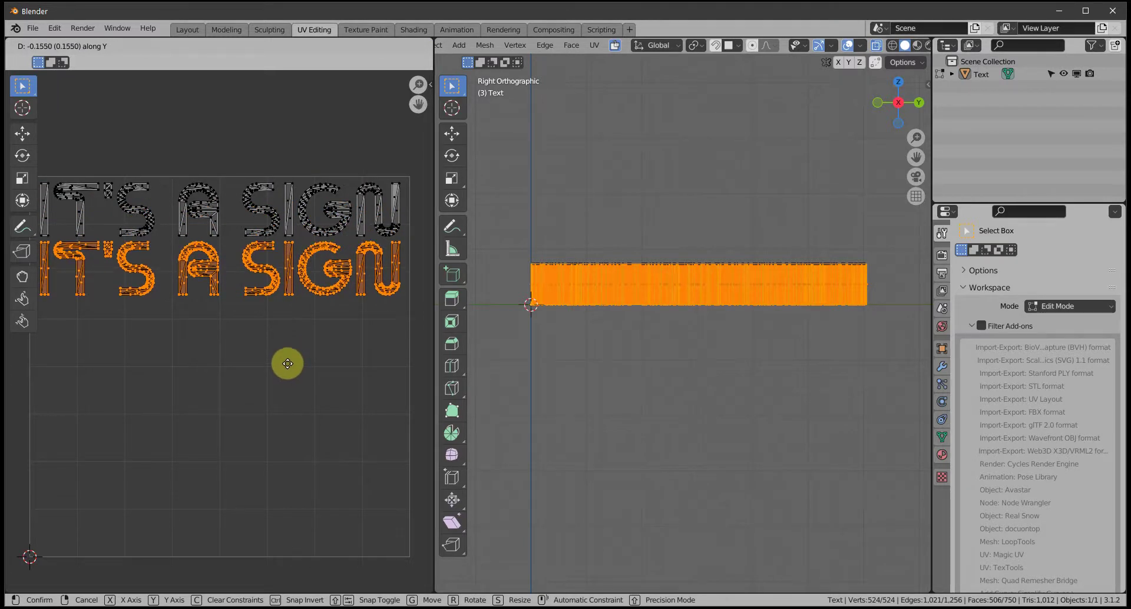
pyautogui.click(288, 365)
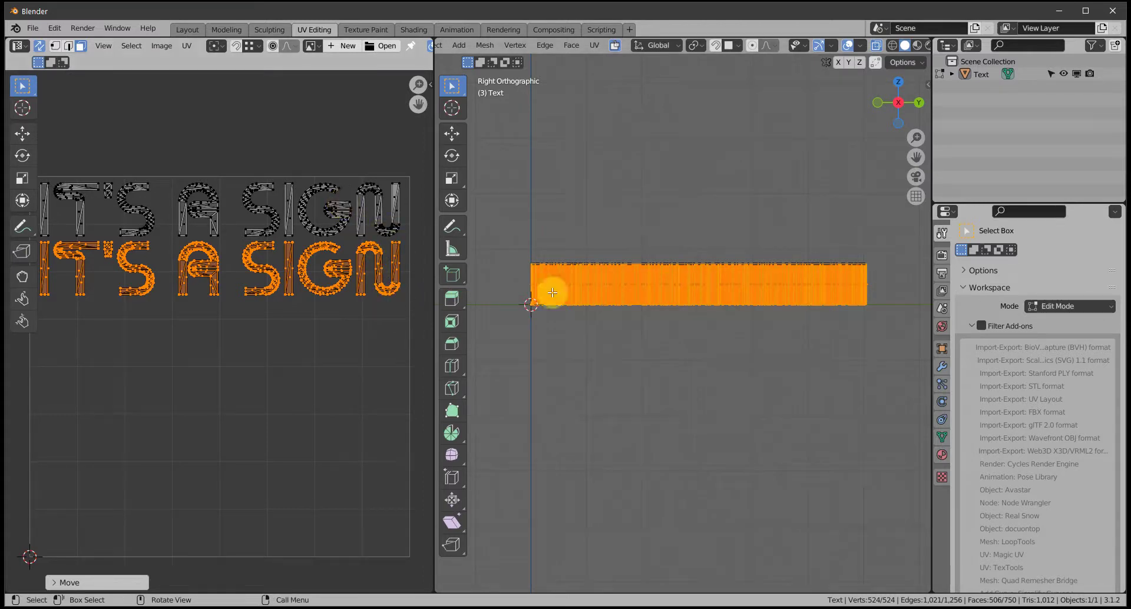
# From the right side in X-ray, box-select only the side wall faces and move their UVs below the two cap layouts
pyautogui.click(656, 446)
pyautogui.moveTo(666, 410); pyautogui.dragTo(710, 422, button='middle')
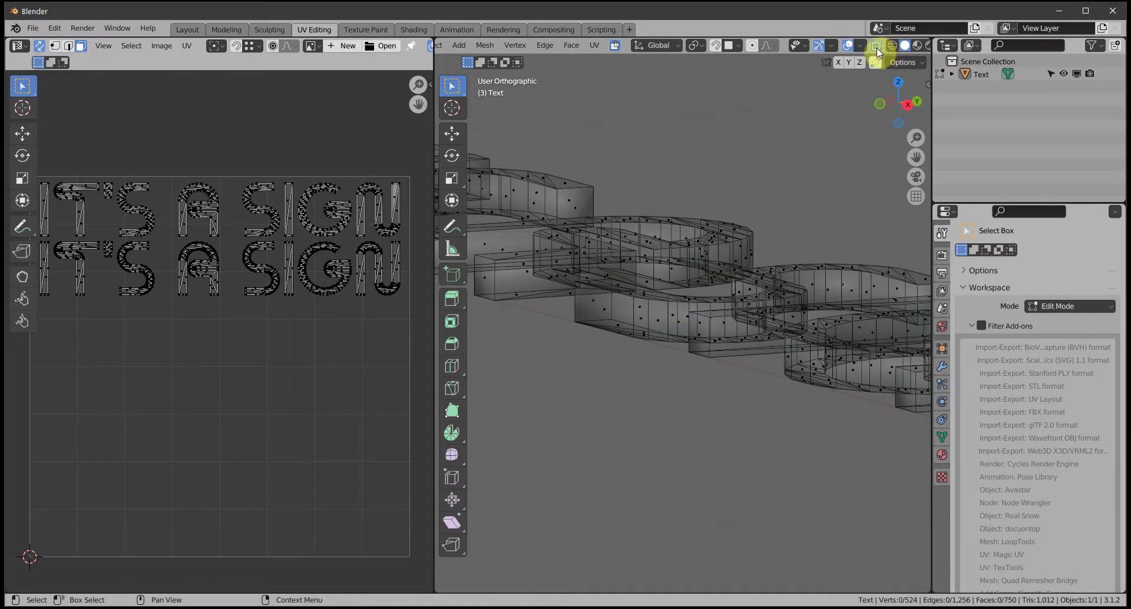
pyautogui.click(907, 104)
pyautogui.keyDown('shift'); pyautogui.moveTo(650, 276); pyautogui.dragTo(709, 292, button='middle'); pyautogui.keyUp('shift')
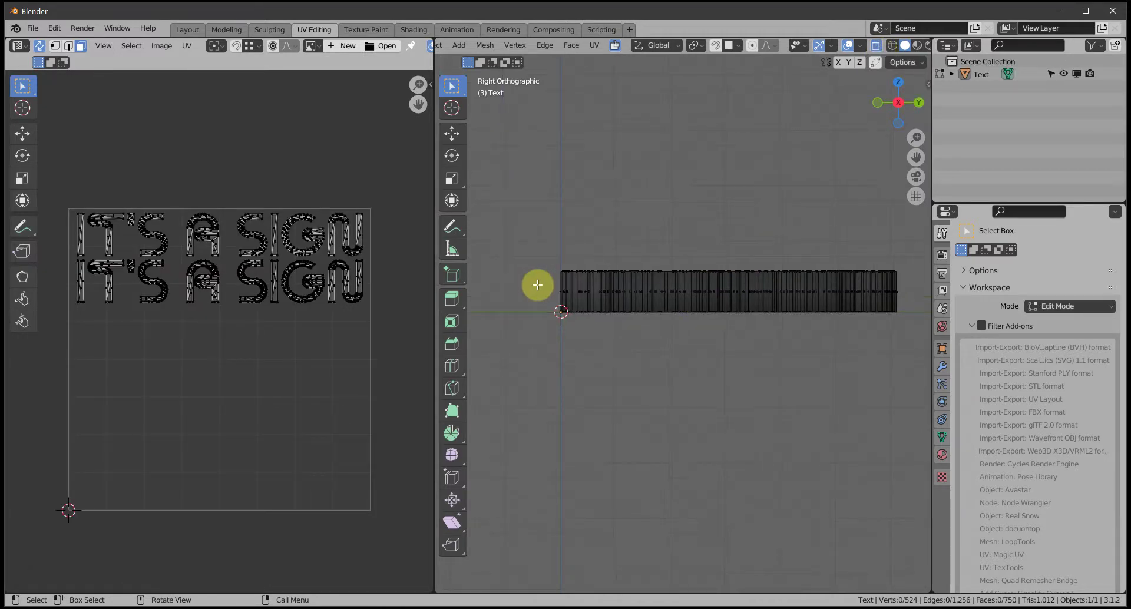
pyautogui.click(878, 46)
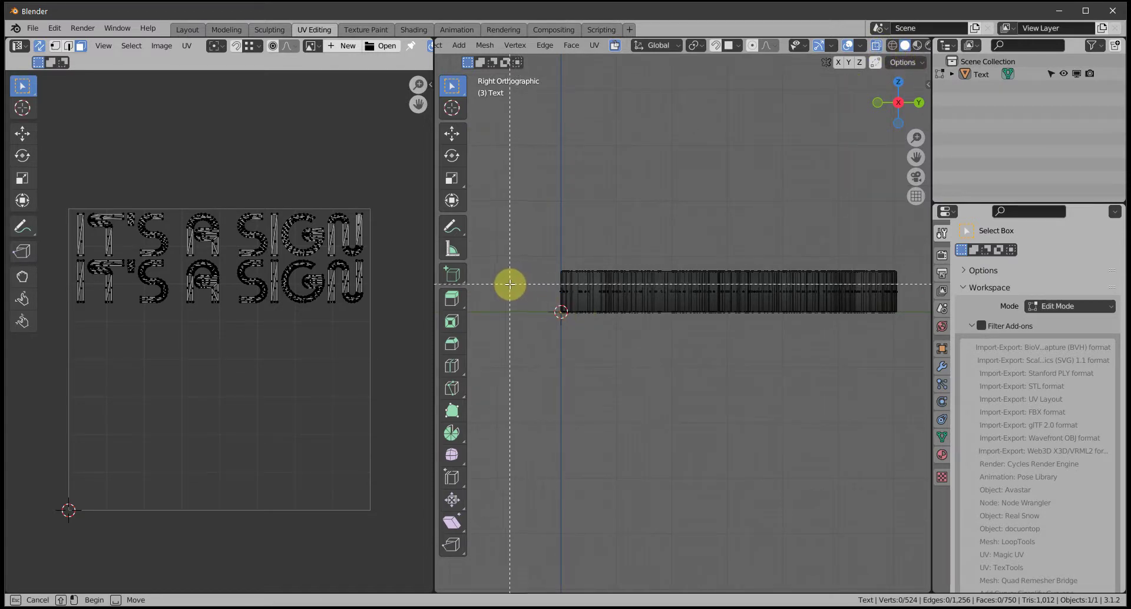
pyautogui.moveTo(508, 284); pyautogui.dragTo(923, 298)
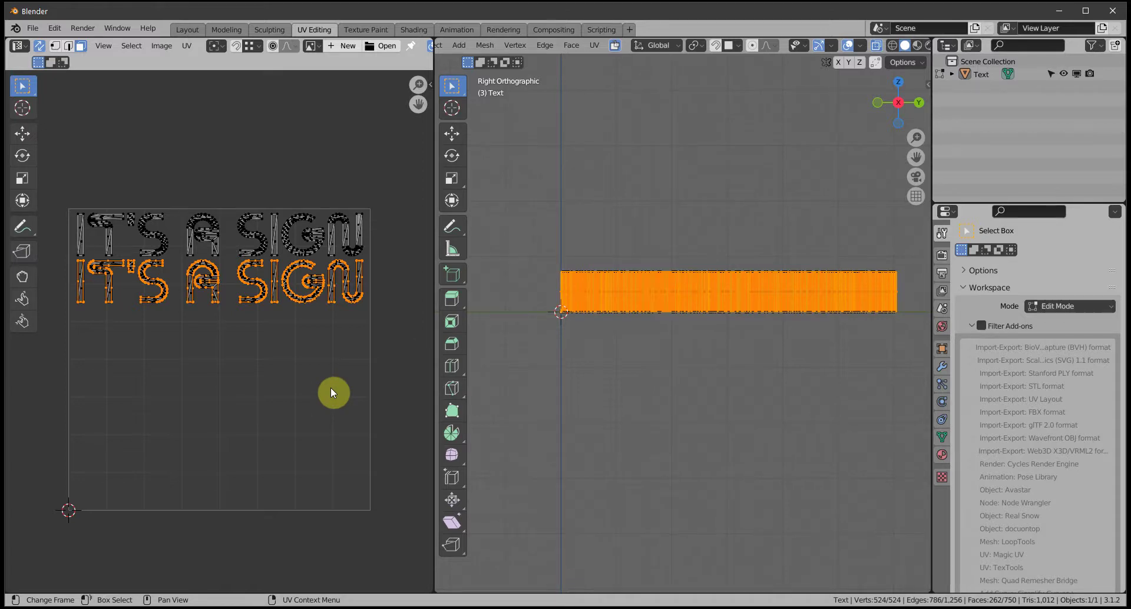
pyautogui.press('g')
pyautogui.click(337, 486)
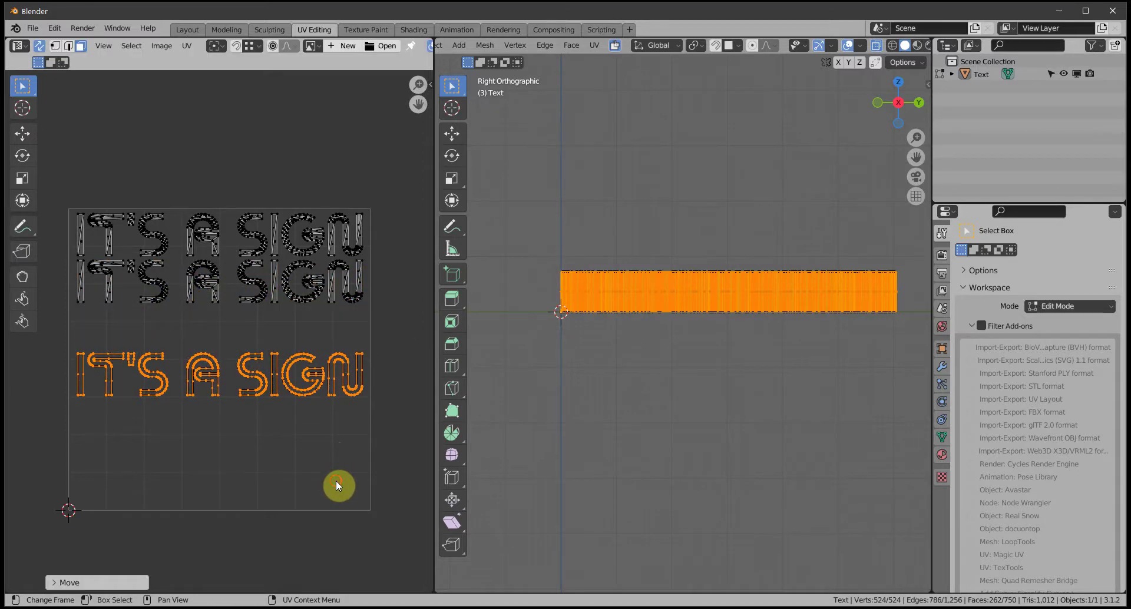
# Disable X-ray, invert the selection to the front and back caps, and hide those faces
pyautogui.moveTo(654, 377); pyautogui.dragTo(677, 386, button='middle')
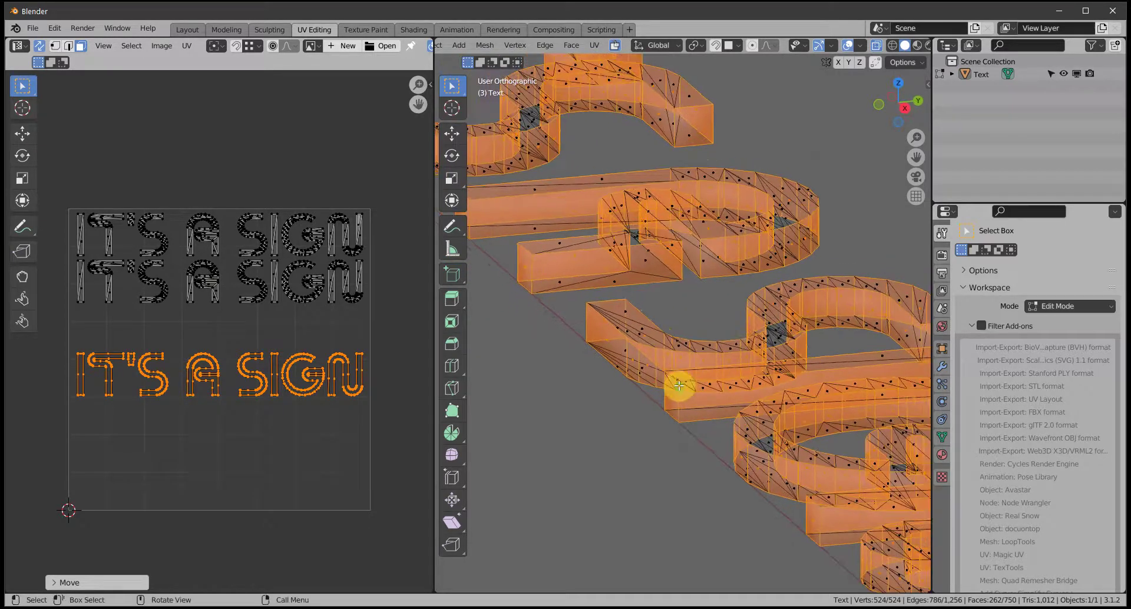
pyautogui.click(877, 47)
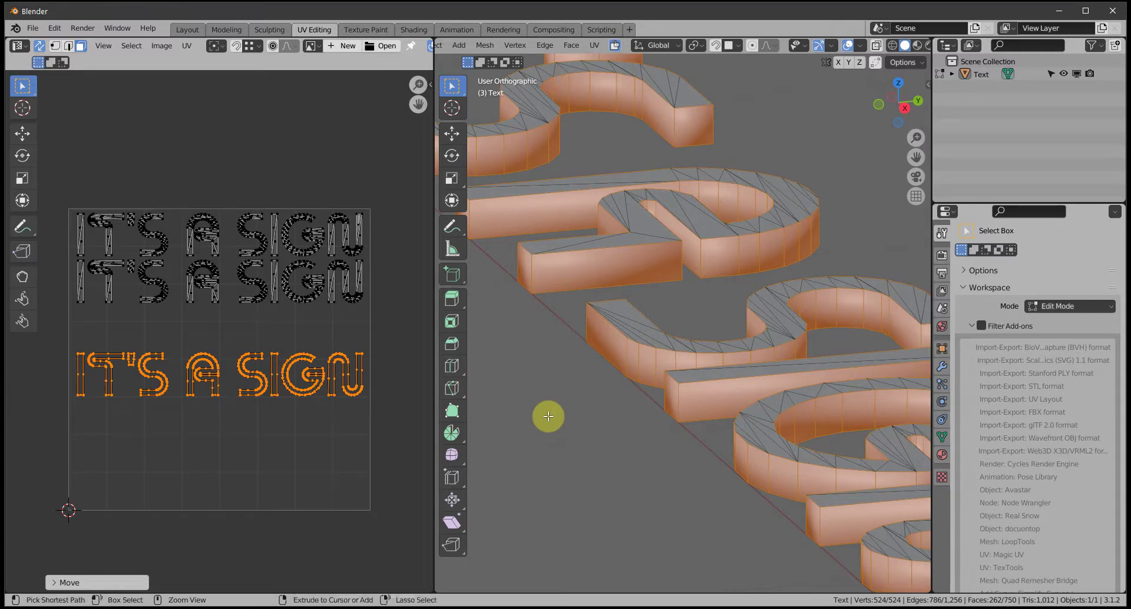
pyautogui.hotkey('ctrl', 'i')
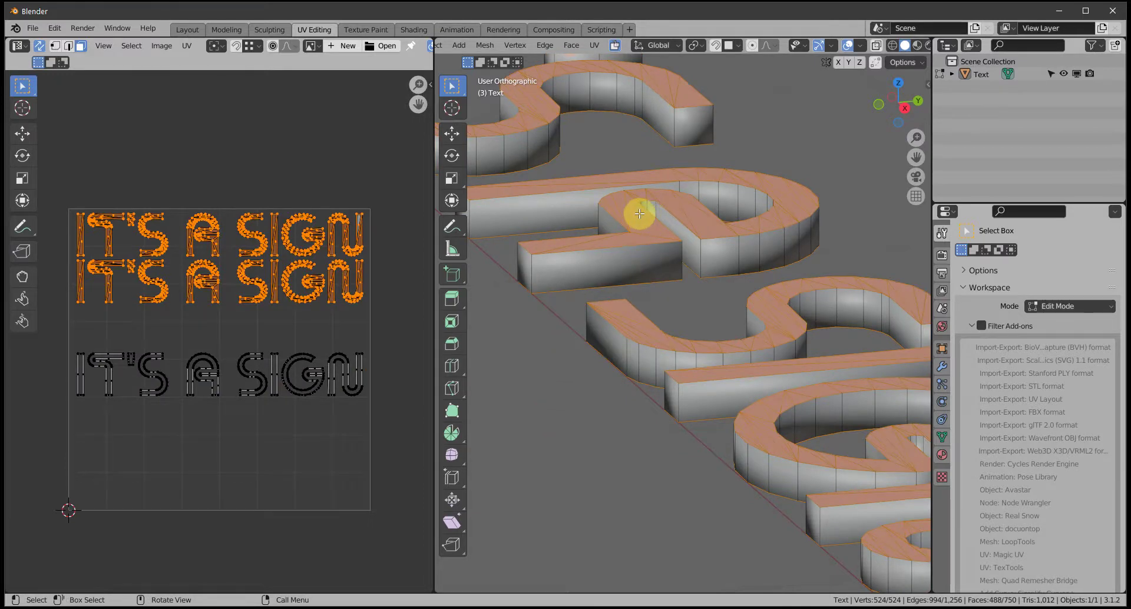
pyautogui.press('h')
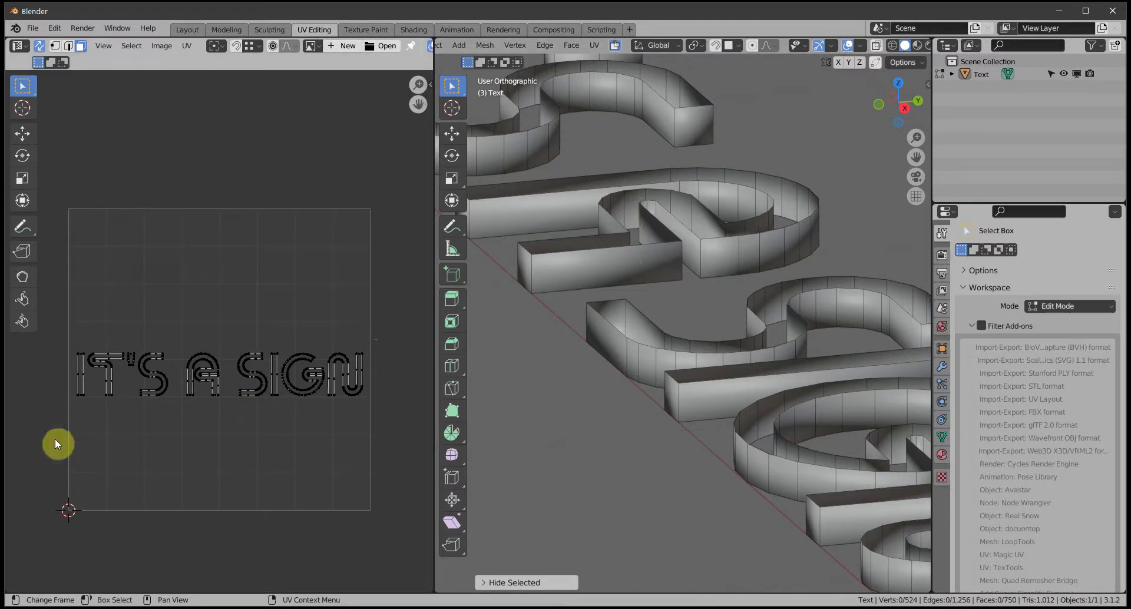
# Widen the 3D viewport at the expense of the UV editor to show the letters' side walls at an angle
pyautogui.moveTo(662, 379); pyautogui.dragTo(689, 467, button='middle')
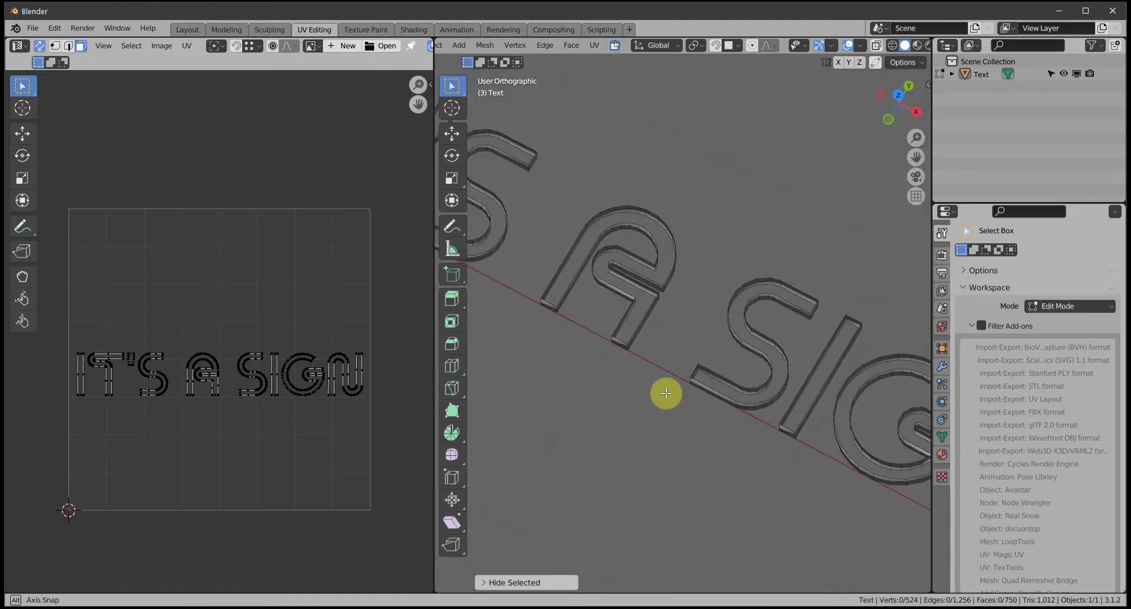
pyautogui.moveTo(666, 393); pyautogui.dragTo(627, 283, button='middle')
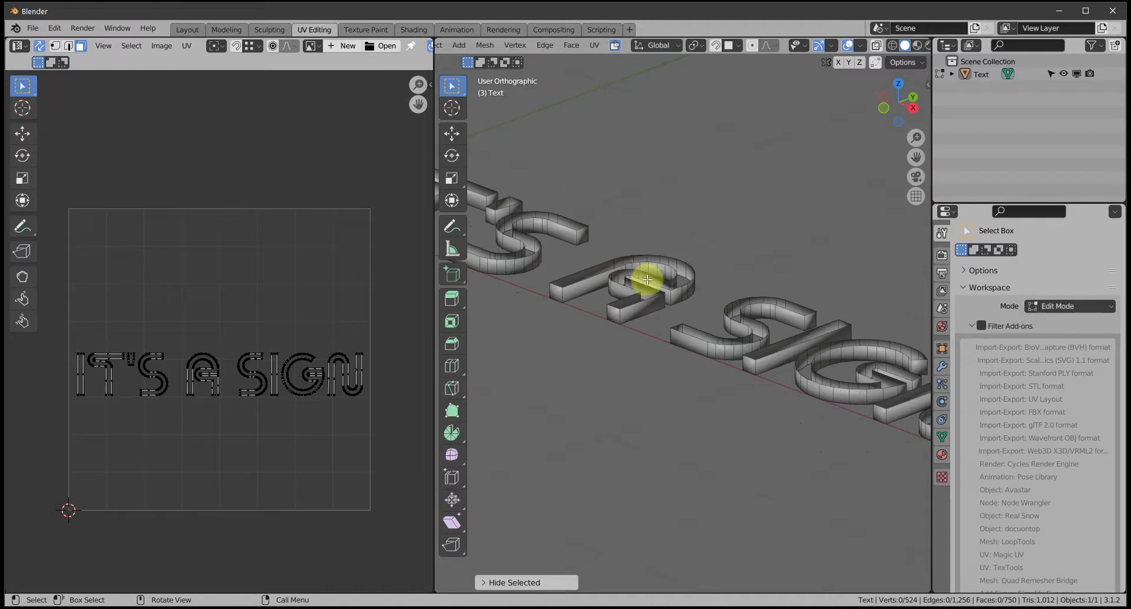
pyautogui.scroll(2, 647, 280)
pyautogui.scroll(2, 776, 404)
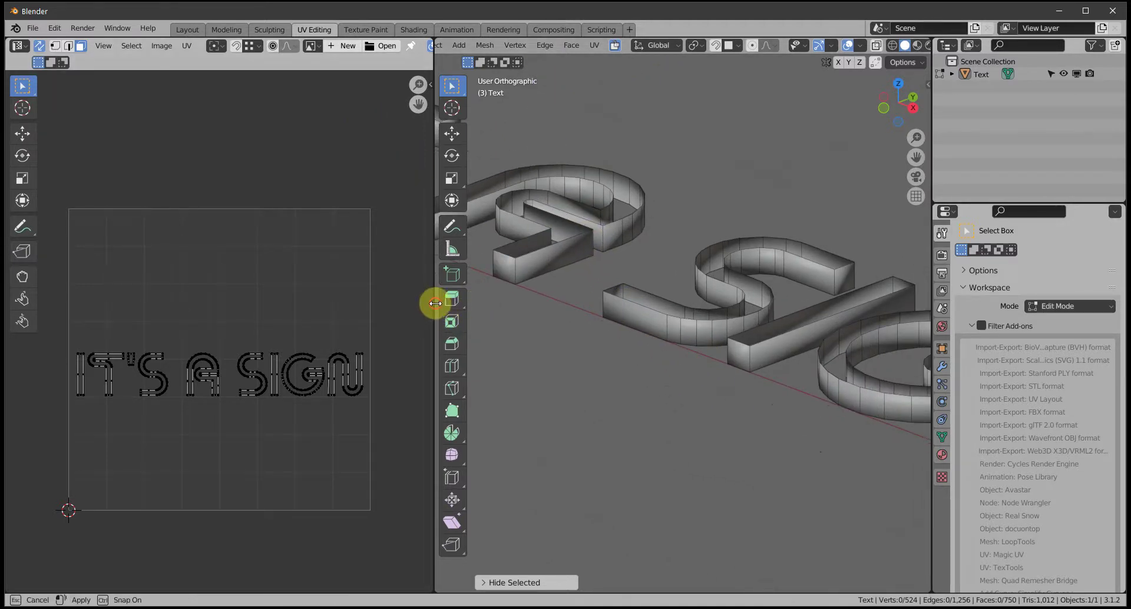
pyautogui.moveTo(436, 304); pyautogui.dragTo(137, 274)
pyautogui.scroll(-3, 524, 363)
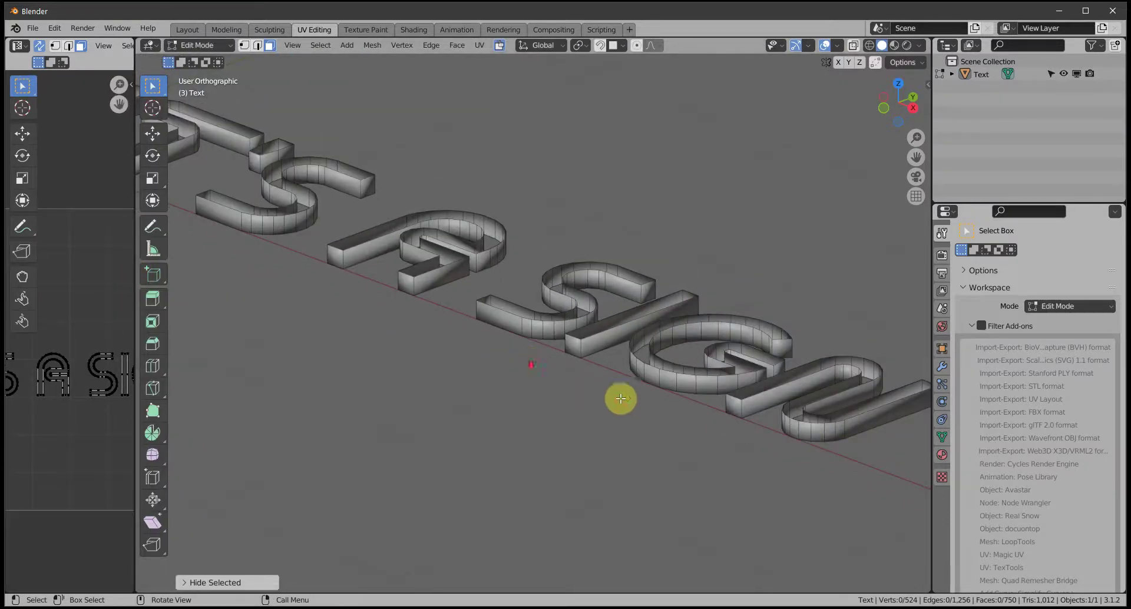
# Switch to edge selection and mark the vertical corner edge at the far end of the N as a seam
pyautogui.scroll(1, 505, 356)
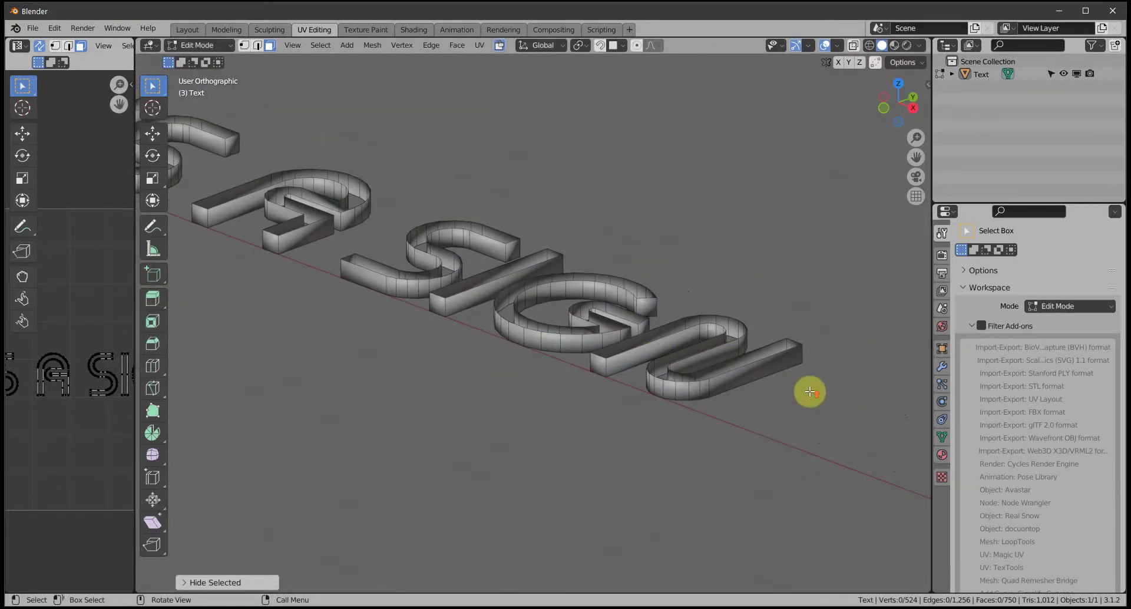
pyautogui.scroll(1, 811, 383)
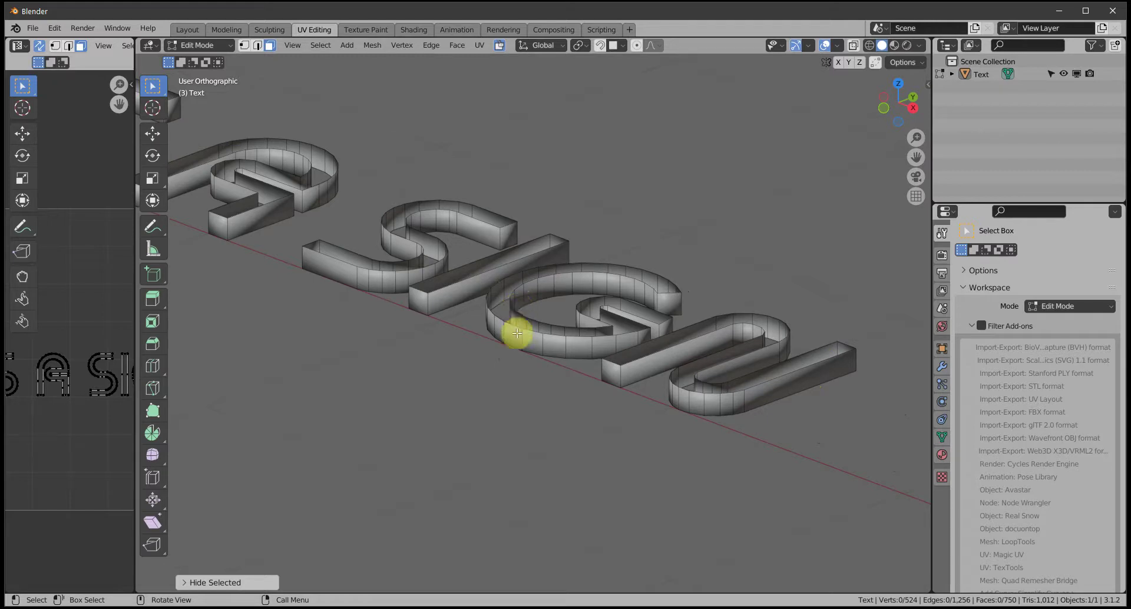
pyautogui.click(258, 45)
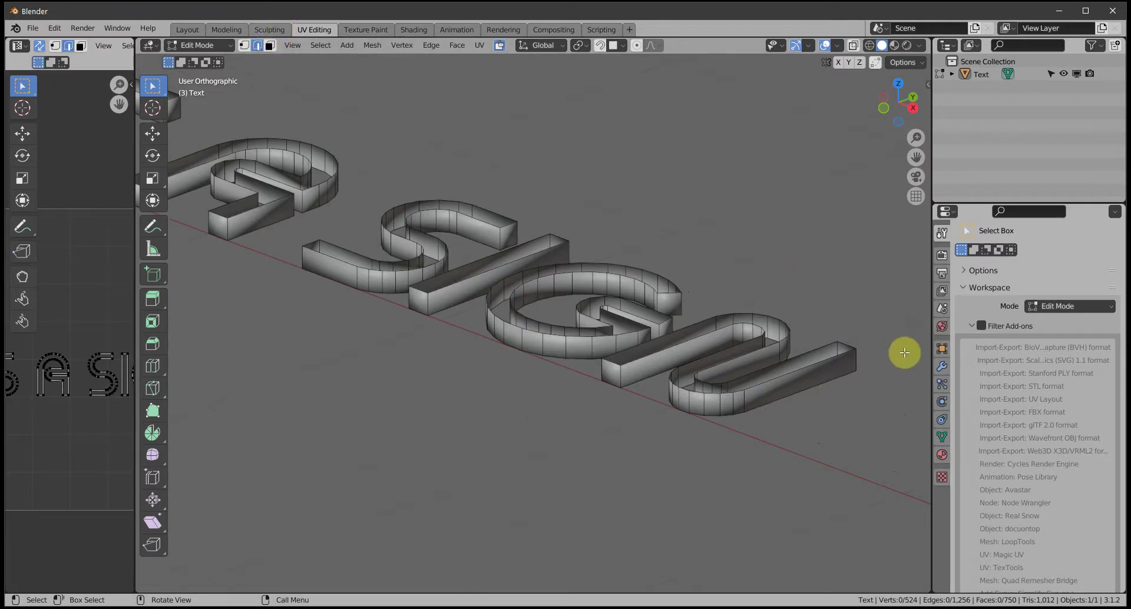
pyautogui.keyDown('alt'); pyautogui.click(858, 361); pyautogui.keyUp('alt')
pyautogui.hotkey('ctrl', 'e')
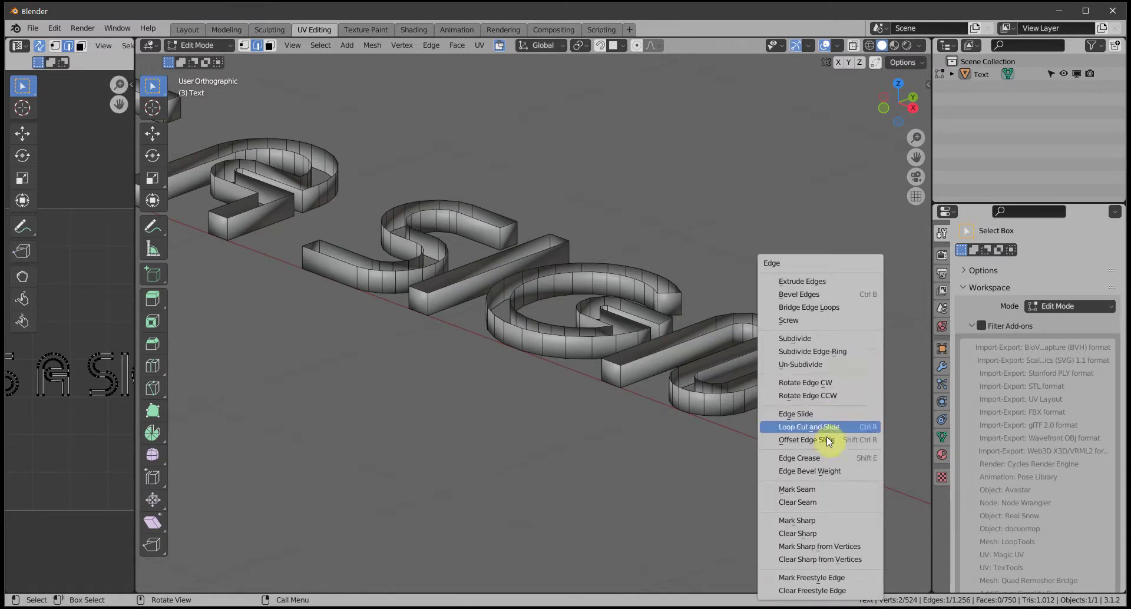
pyautogui.click(817, 490)
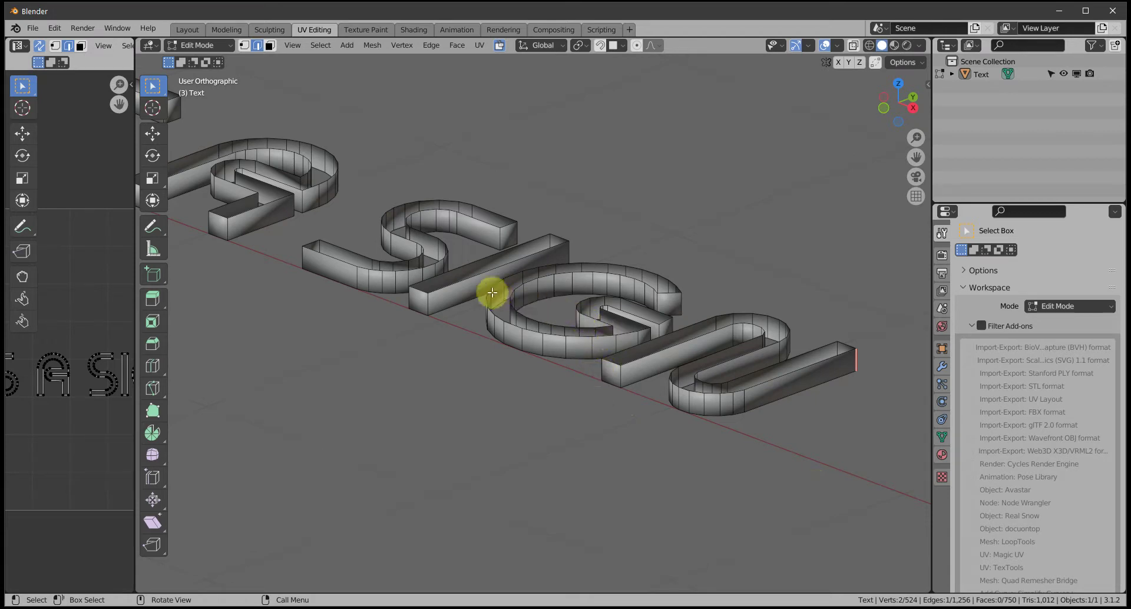
# Mark one vertical edge as a seam on the G's upper end and on the near end of the I in SIGN
pyautogui.hotkey('ctrl', 'e')
pyautogui.click(660, 309)
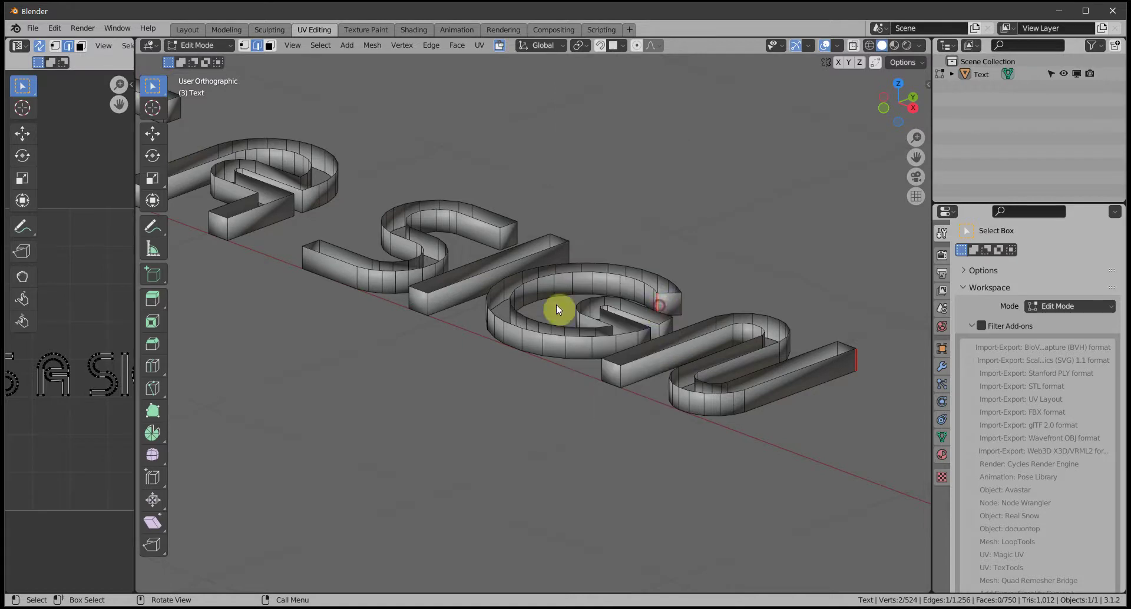
pyautogui.click(427, 311)
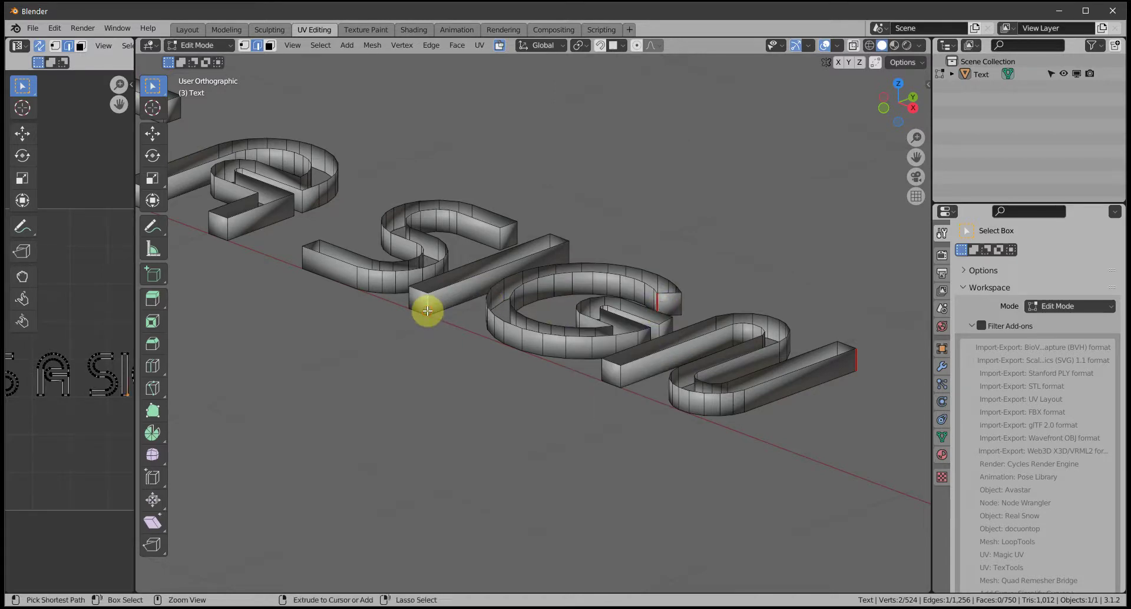
pyautogui.hotkey('ctrl', 'e')
pyautogui.click(427, 309)
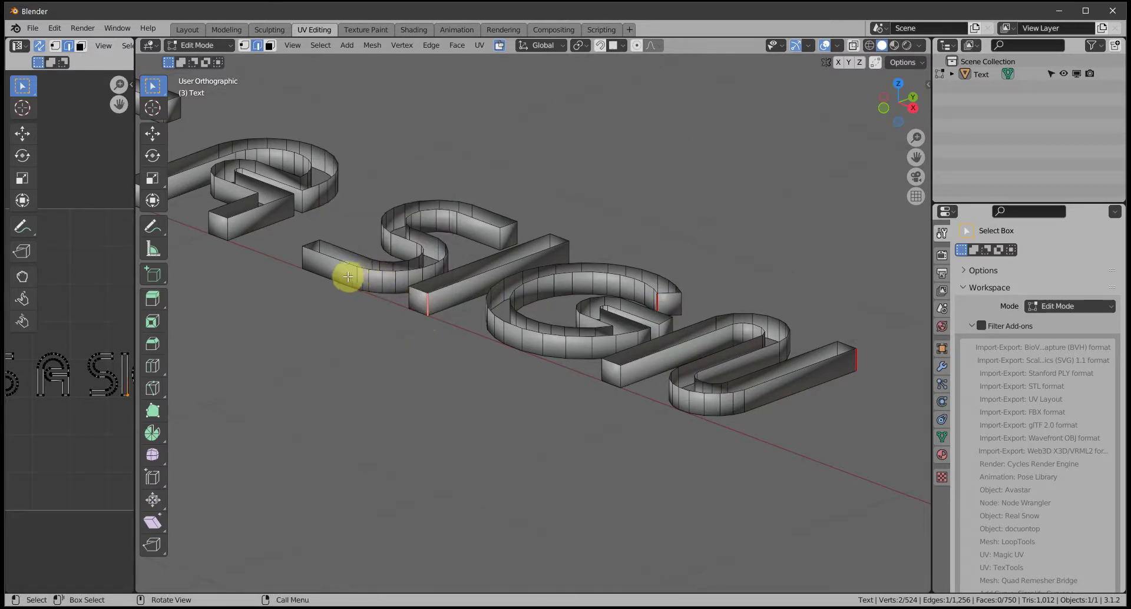
# Select one vertical end edge each on the S of SIGN, the A, and the S, T and I of IT'S, and mark them as seams
pyautogui.keyDown('alt'); pyautogui.middleClick(586, 328); pyautogui.keyUp('alt')
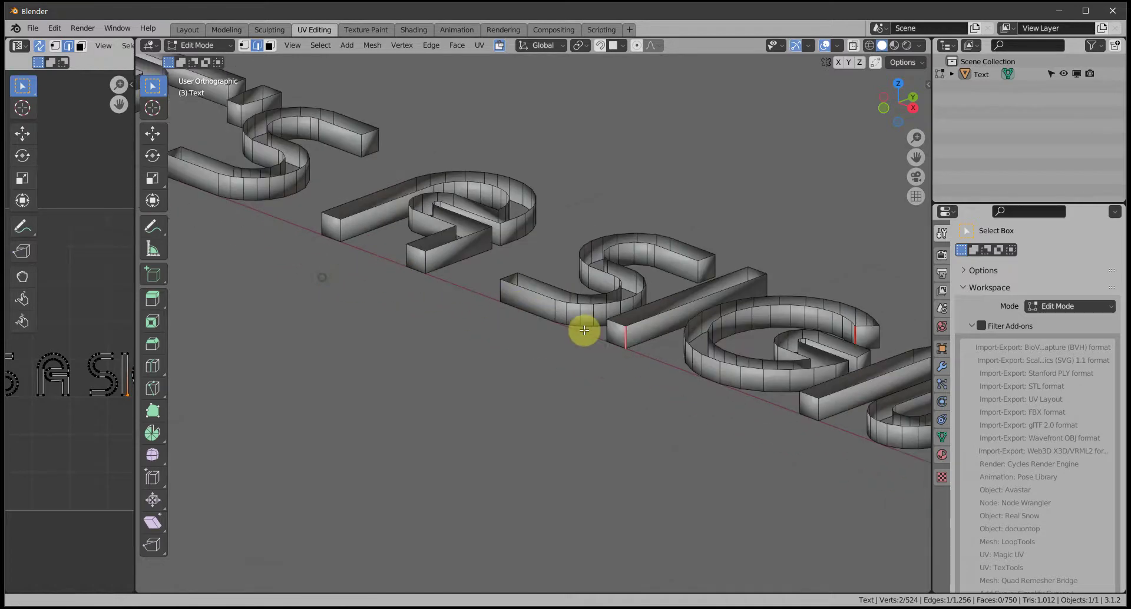
pyautogui.keyDown('alt'); pyautogui.middleClick(625, 353); pyautogui.keyUp('alt')
pyautogui.click(618, 346)
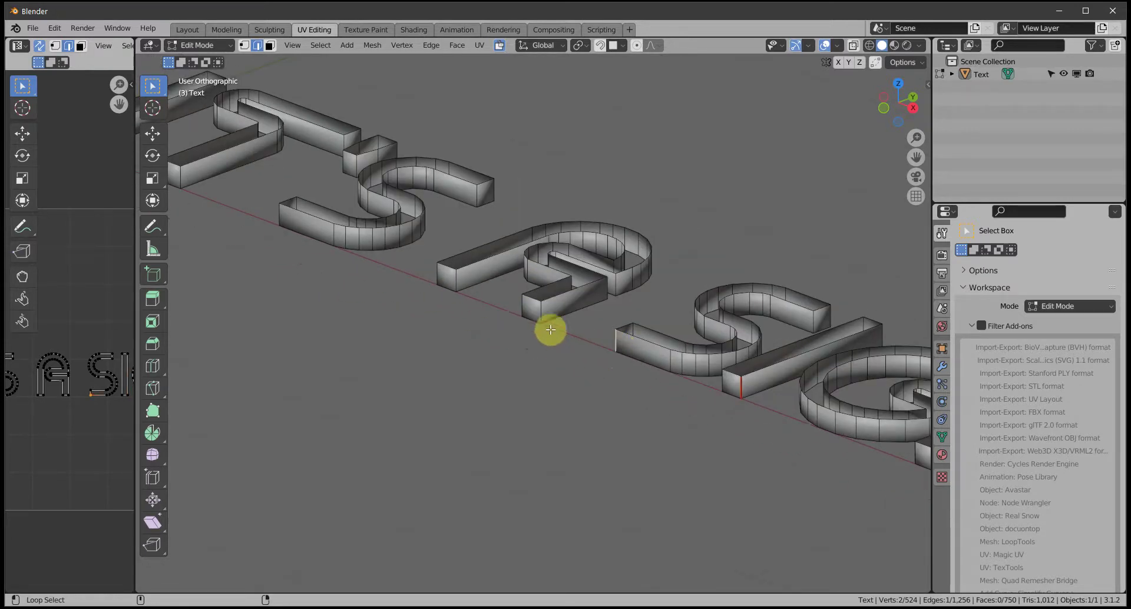
pyautogui.keyDown('shift'); pyautogui.click(538, 312); pyautogui.keyUp('shift')
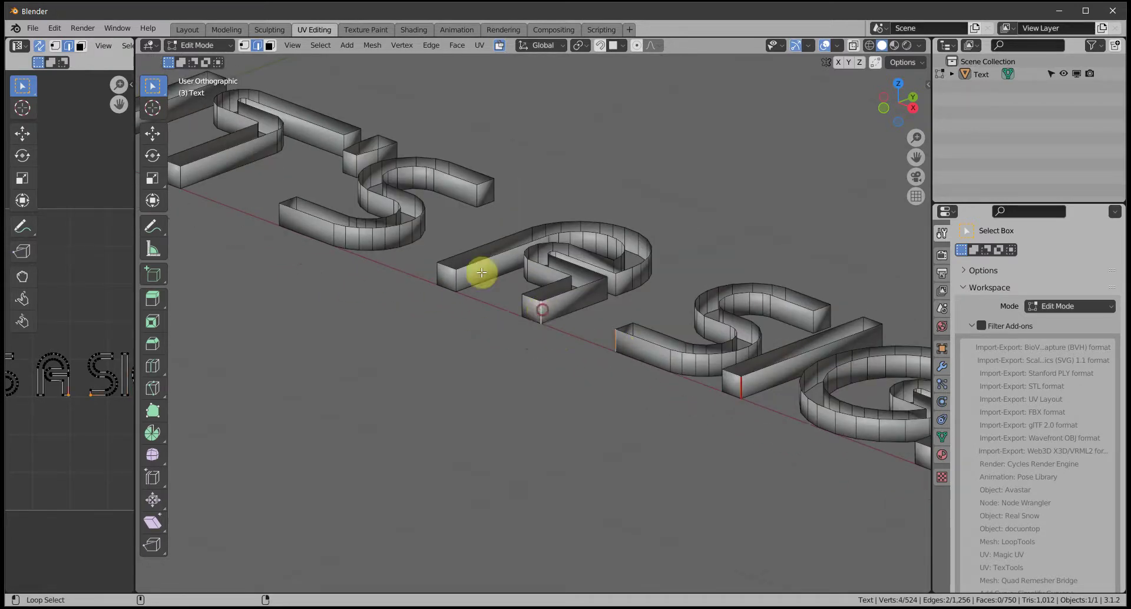
pyautogui.keyDown('shift'); pyautogui.click(279, 214); pyautogui.keyUp('shift')
pyautogui.keyDown('shift'); pyautogui.click(181, 177); pyautogui.keyUp('shift')
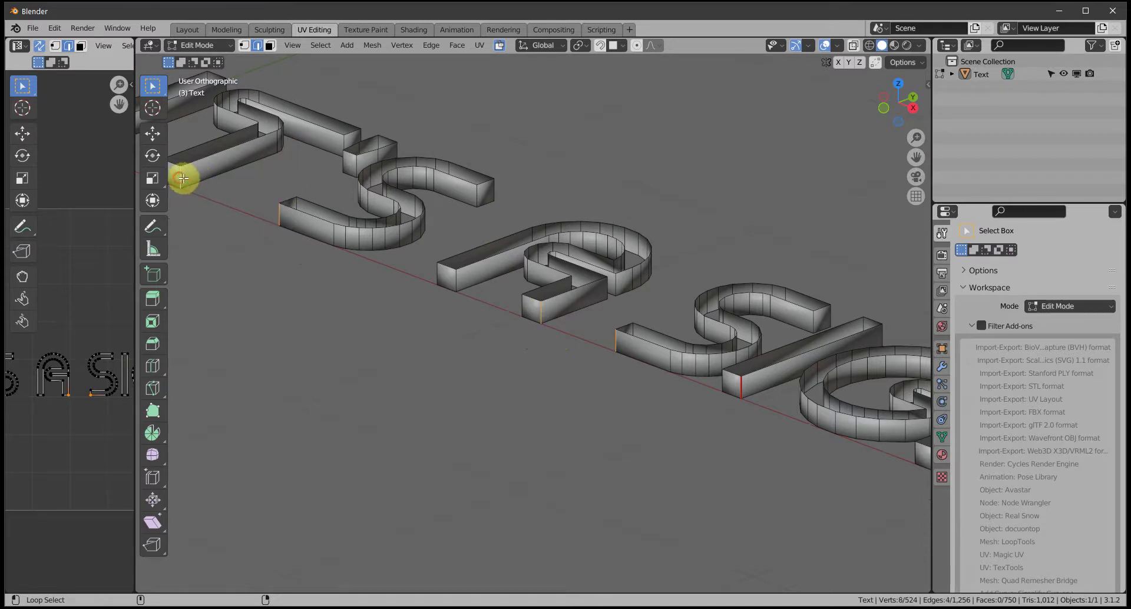
pyautogui.keyDown('shift'); pyautogui.moveTo(259, 197); pyautogui.dragTo(707, 346, button='middle'); pyautogui.keyUp('shift')
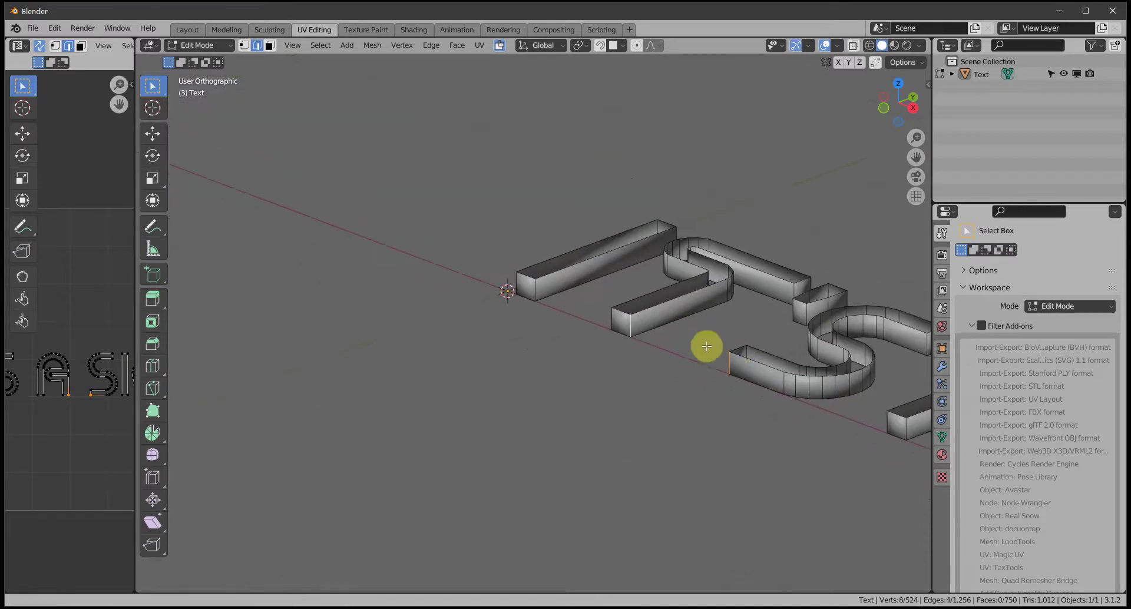
pyautogui.keyDown('shift'); pyautogui.click(535, 289); pyautogui.keyUp('shift')
pyautogui.hotkey('ctrl', 'e')
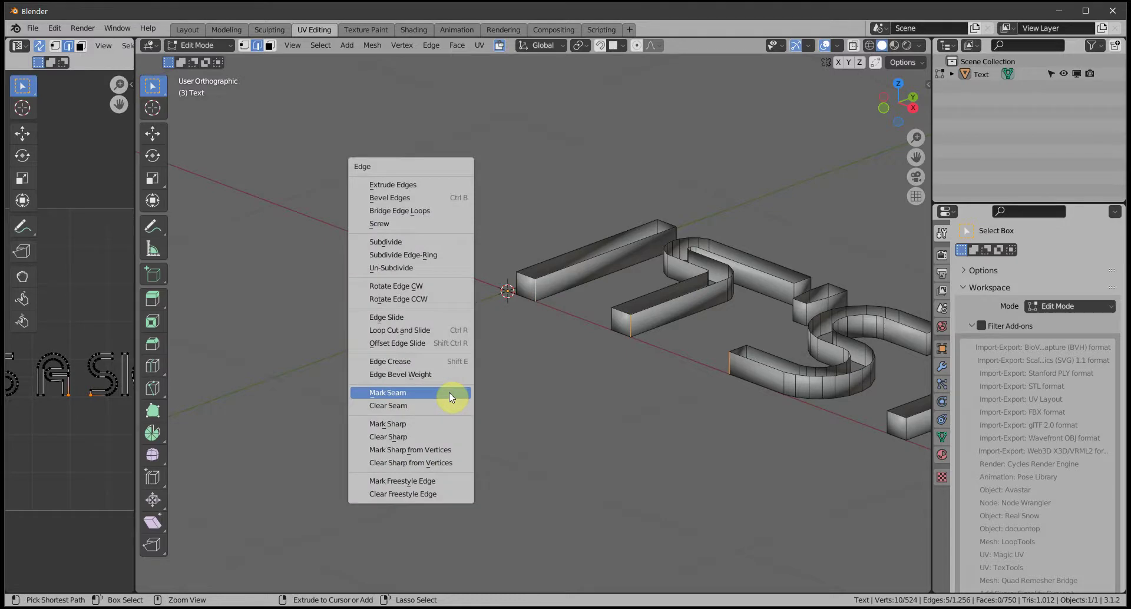
pyautogui.click(449, 399)
# Widen the UV editor, select all visible side walls of the text, and unwrap them with Unwrap
pyautogui.scroll(-5, 501, 407)
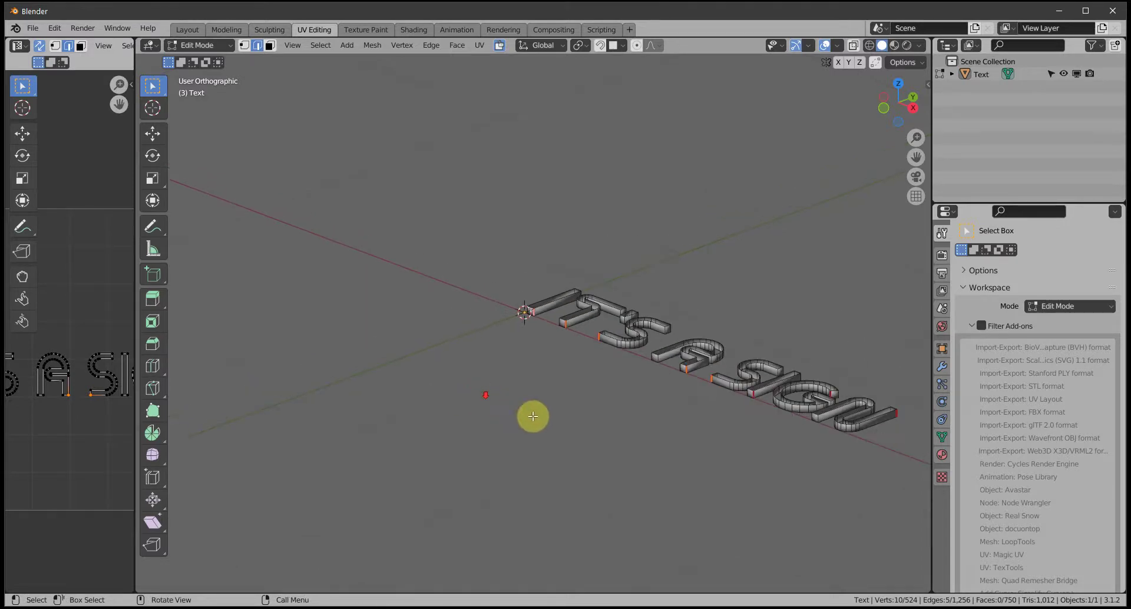
pyautogui.keyDown('shift'); pyautogui.moveTo(647, 482); pyautogui.dragTo(521, 407, button='middle'); pyautogui.keyUp('shift')
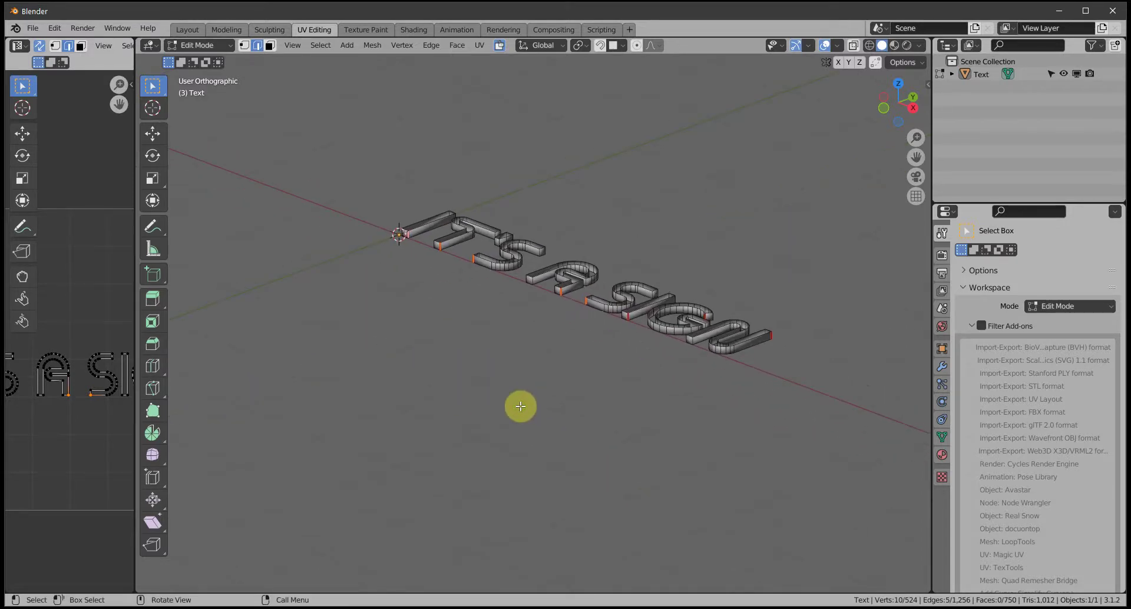
pyautogui.scroll(1, 507, 406)
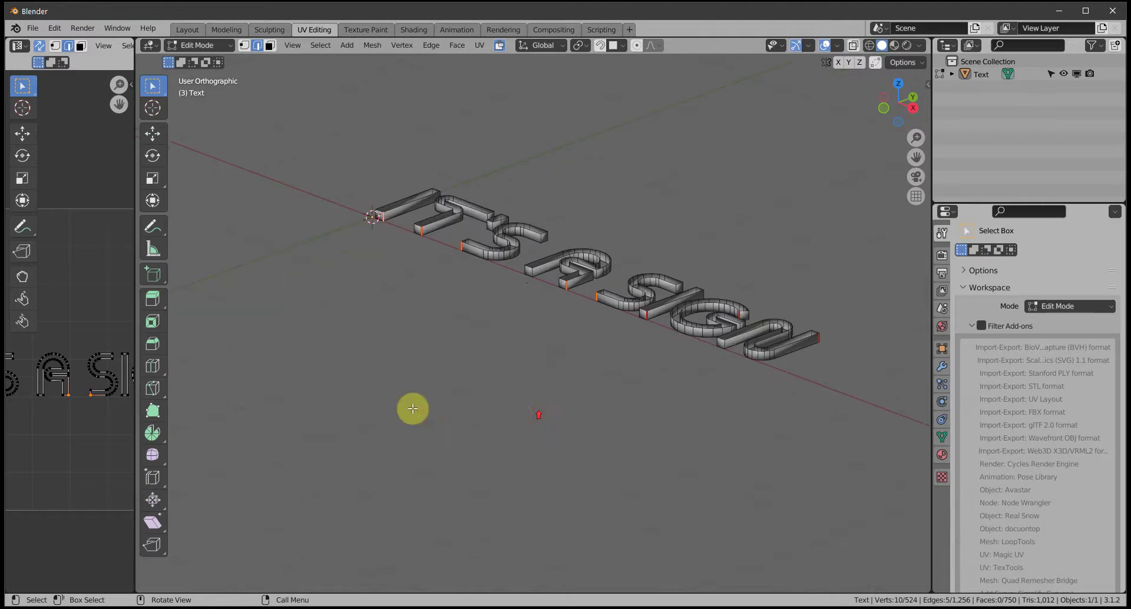
pyautogui.moveTo(134, 279); pyautogui.dragTo(457, 371)
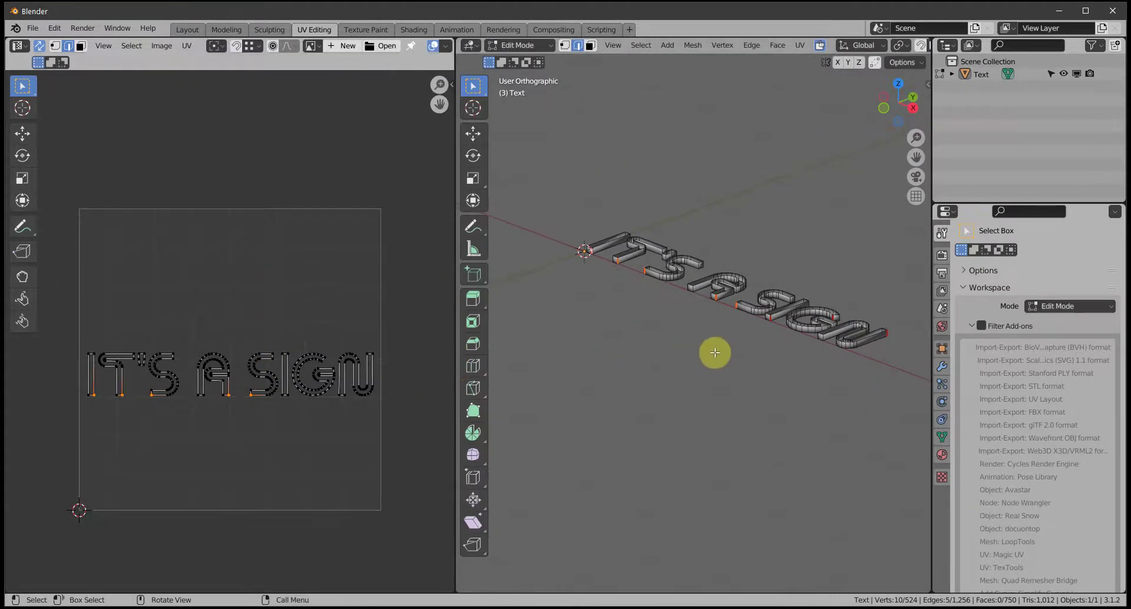
pyautogui.press('a')
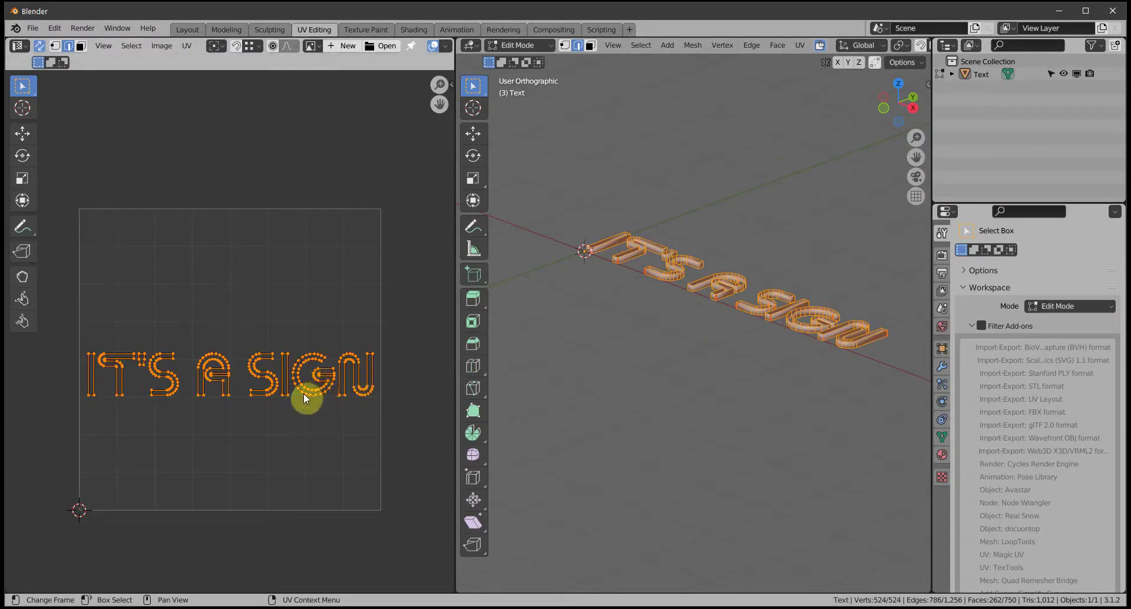
pyautogui.press('u')
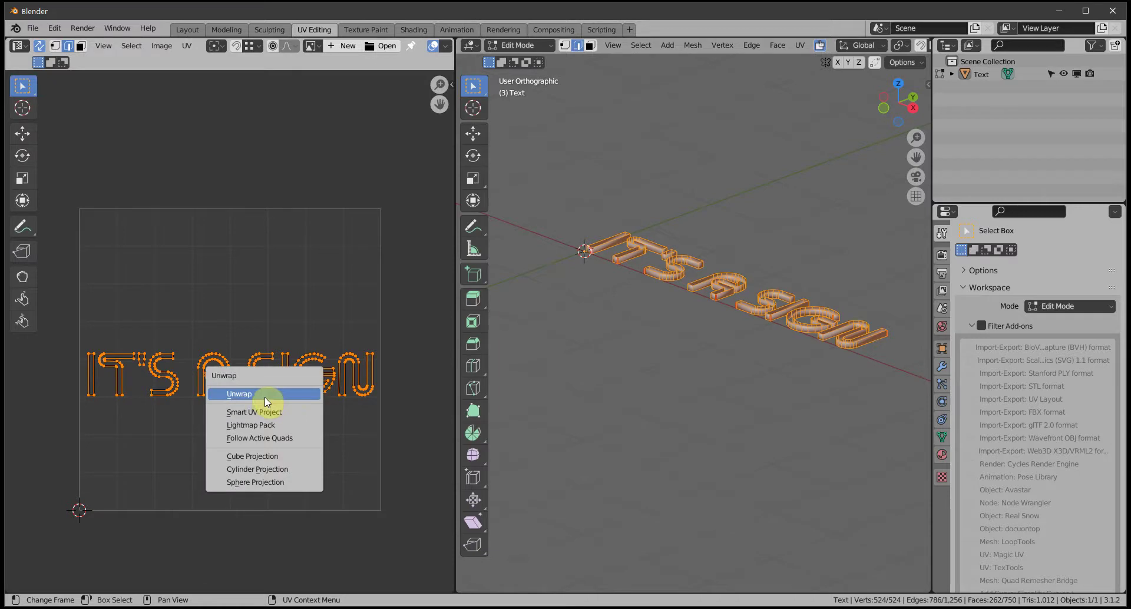
pyautogui.click(236, 393)
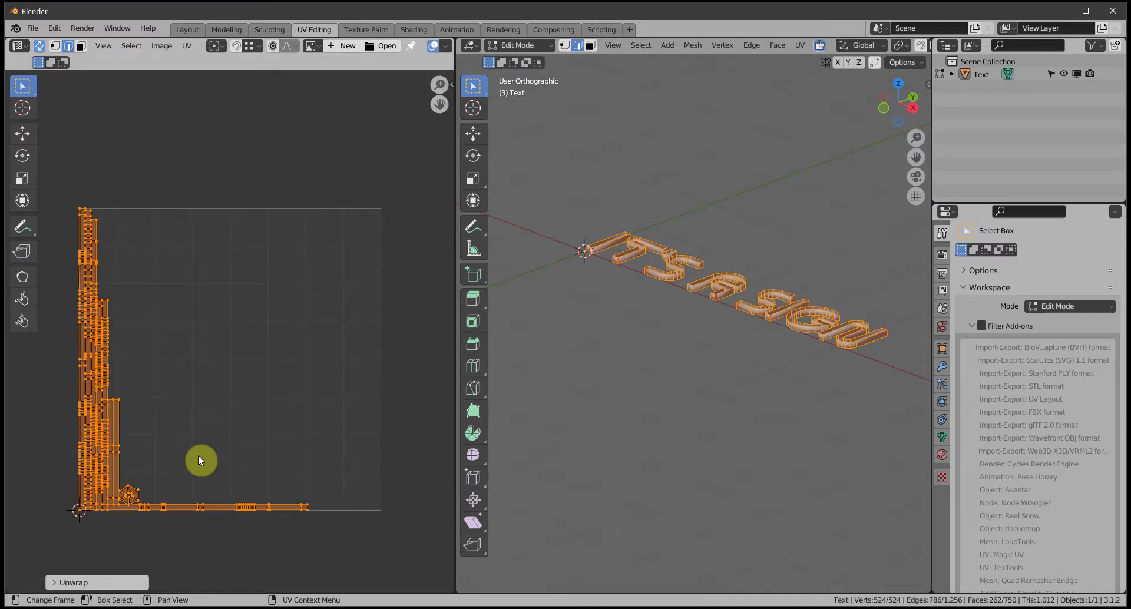
# Deselect everything, switch to face selection, and pick the linked ring-shaped UV island to identify its part of the text
pyautogui.moveTo(224, 441); pyautogui.dragTo(303, 263, button='middle')
pyautogui.scroll(6, 224, 292)
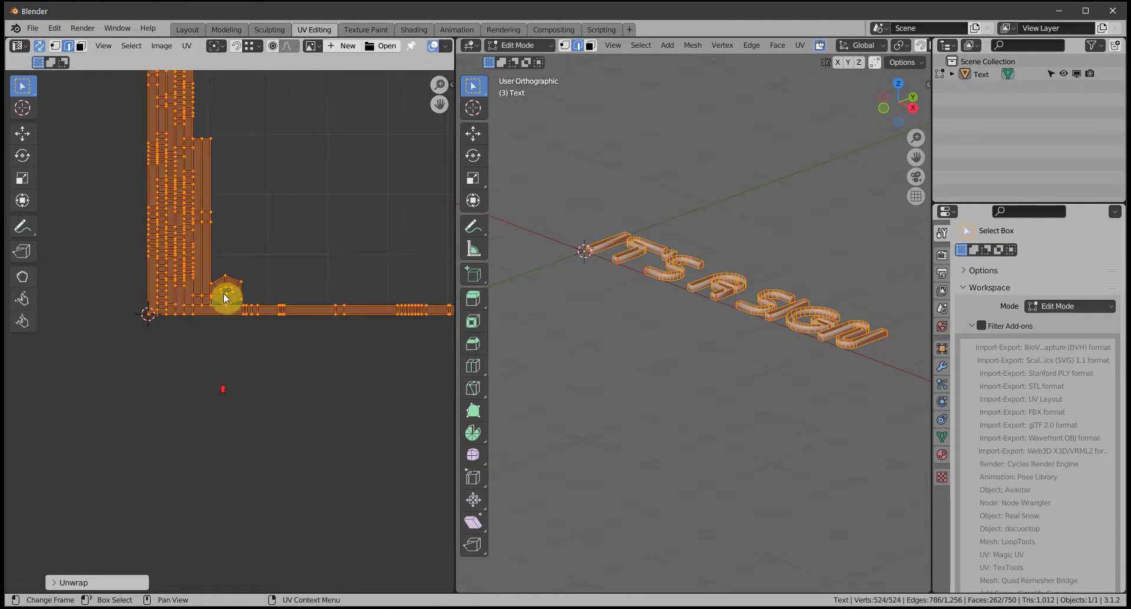
pyautogui.hotkey('alt', 'a')
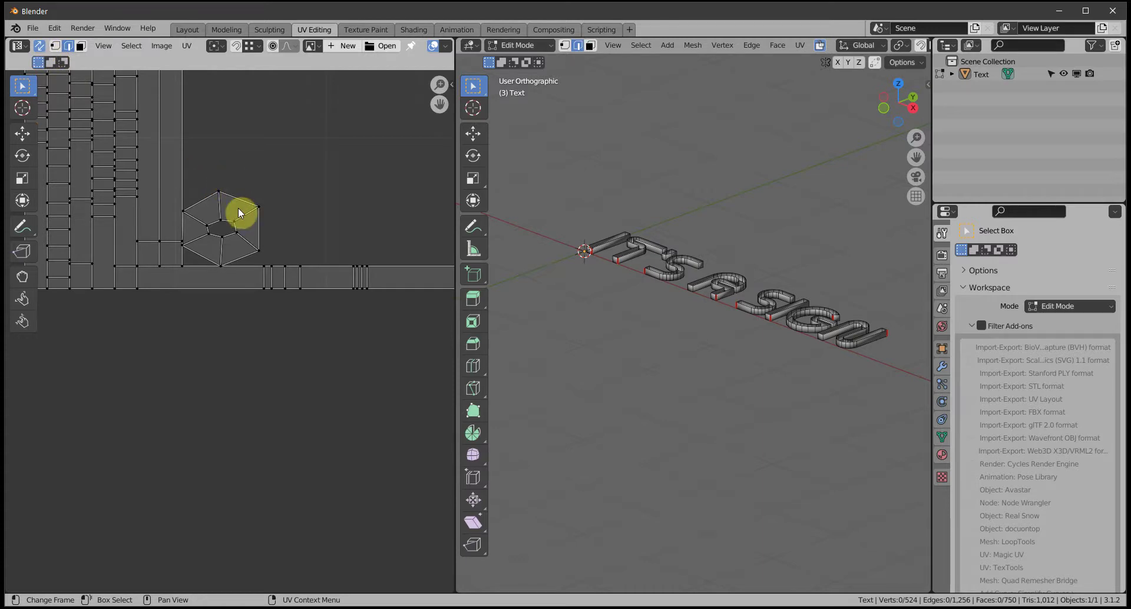
pyautogui.click(81, 46)
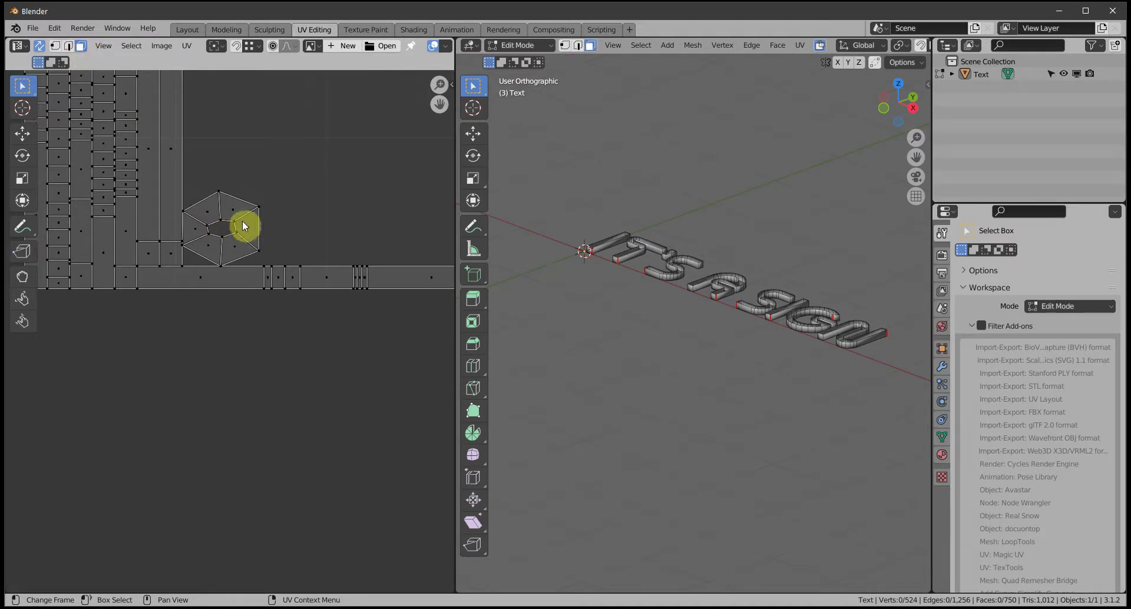
pyautogui.press('l')
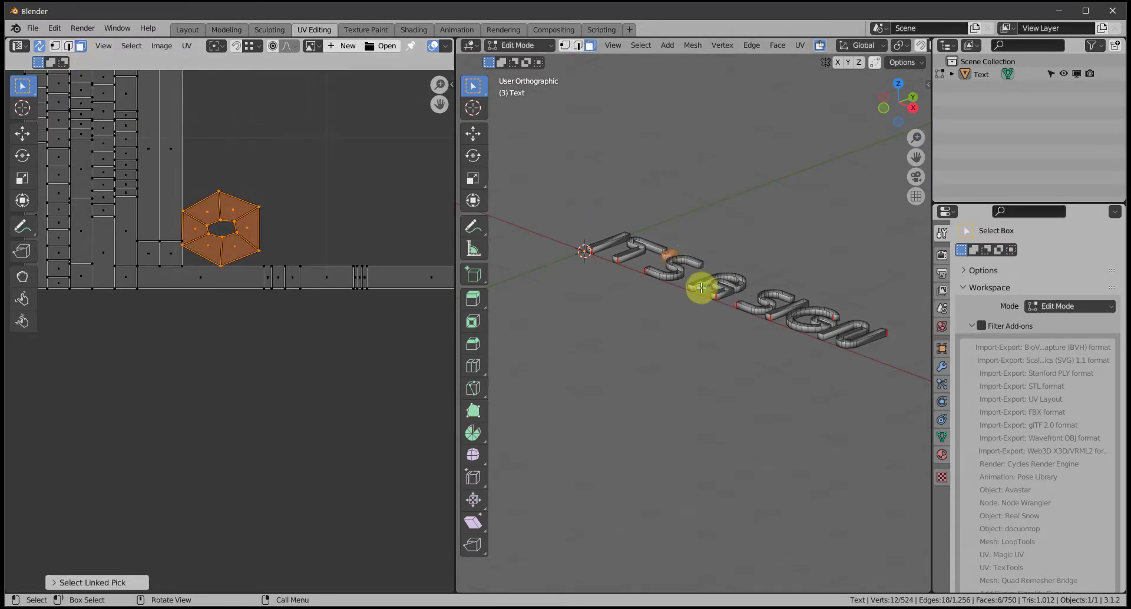
# Switch to edge selection and mark a vertical corner edge of the apostrophe as a seam
pyautogui.moveTo(701, 287); pyautogui.dragTo(707, 338, button='middle')
pyautogui.scroll(4, 715, 380)
pyautogui.scroll(4, 707, 338)
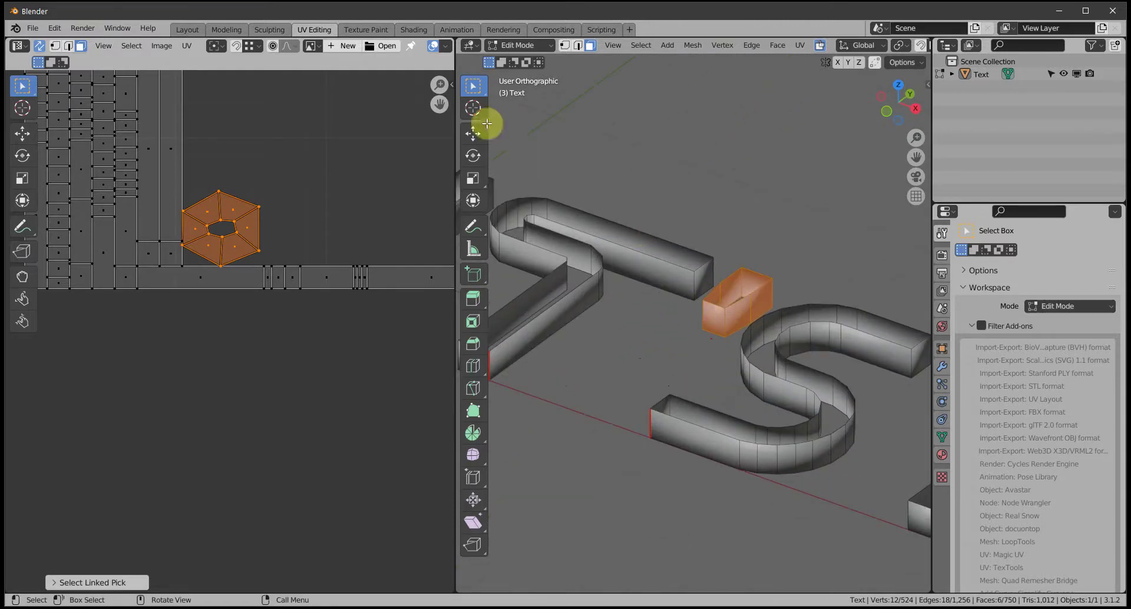
pyautogui.click(578, 44)
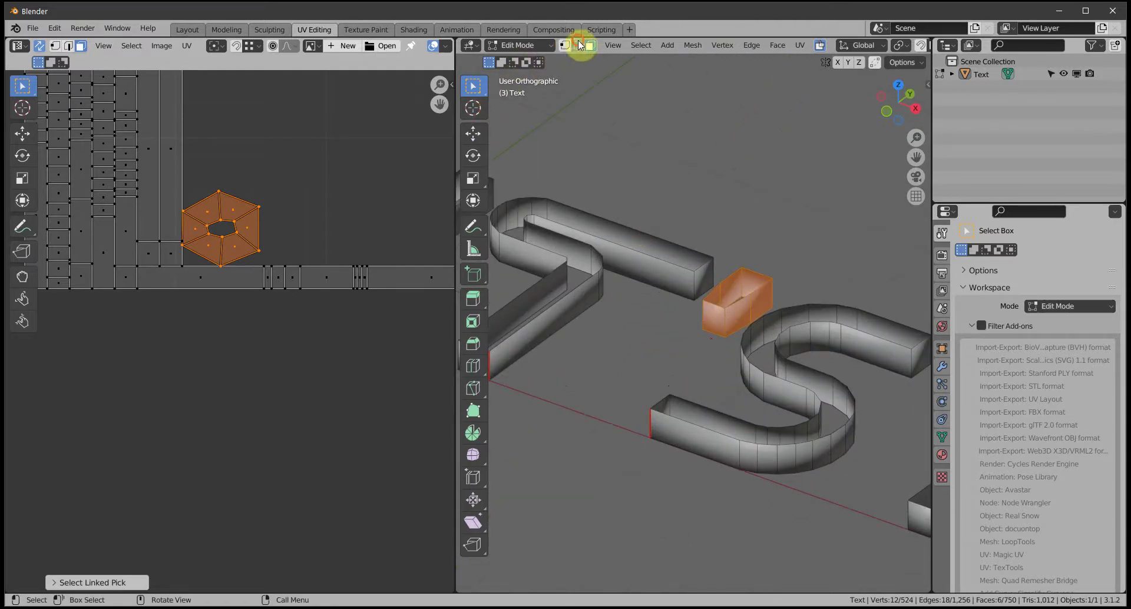
pyautogui.keyDown('alt'); pyautogui.click(728, 322); pyautogui.keyUp('alt')
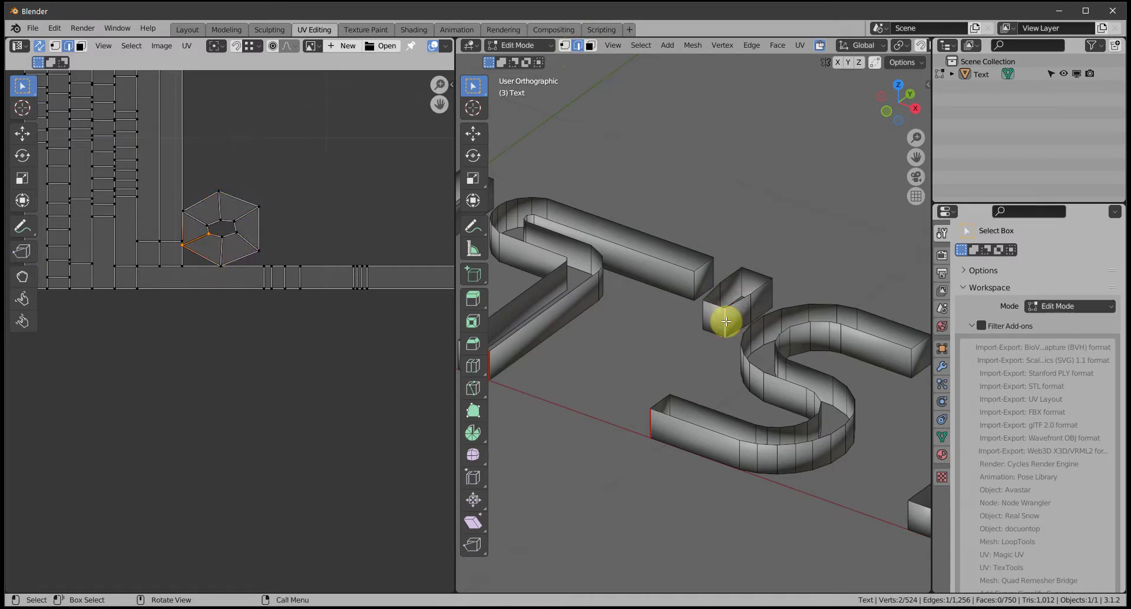
pyautogui.rightClick(726, 321)
pyautogui.click(726, 321)
pyautogui.scroll(-6, 737, 422)
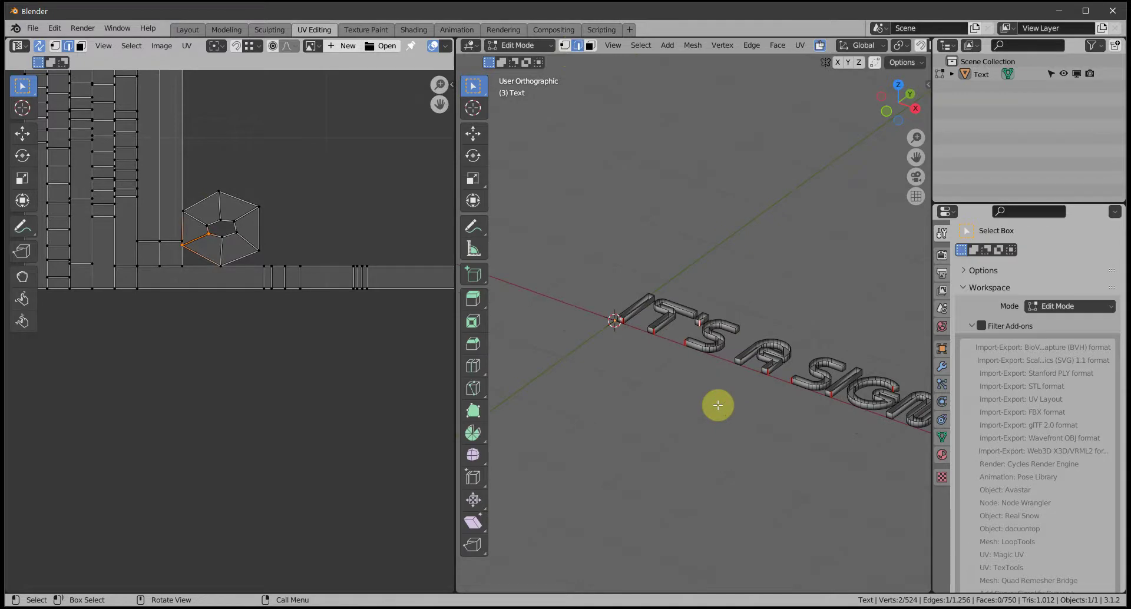
# Select all the side walls, unwrap them again with the apostrophe's seam included, and clear the selection
pyautogui.press('a')
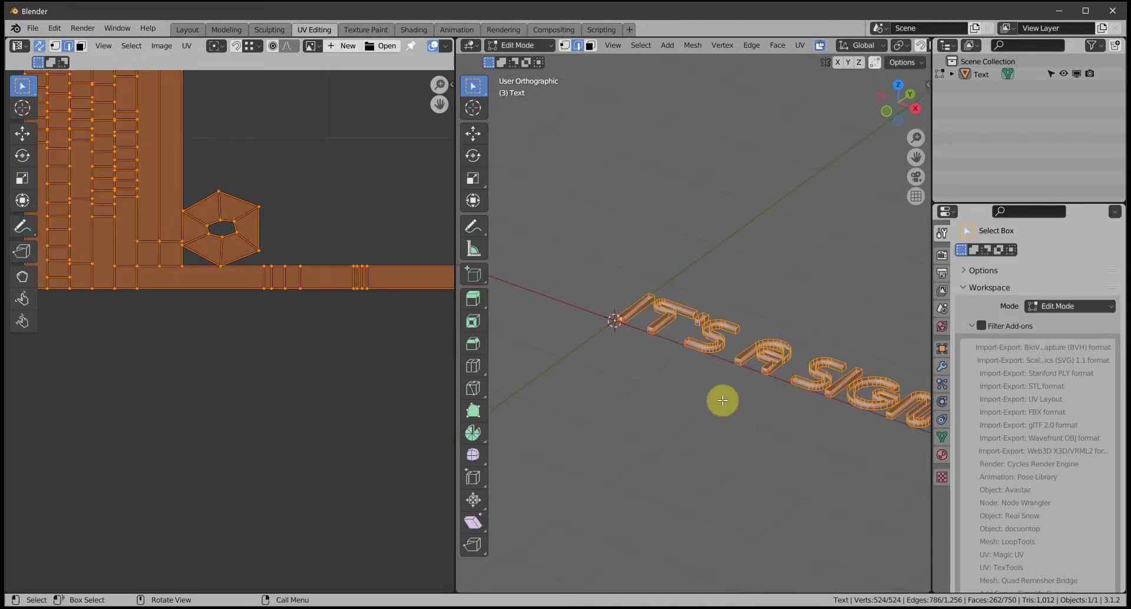
pyautogui.press('u')
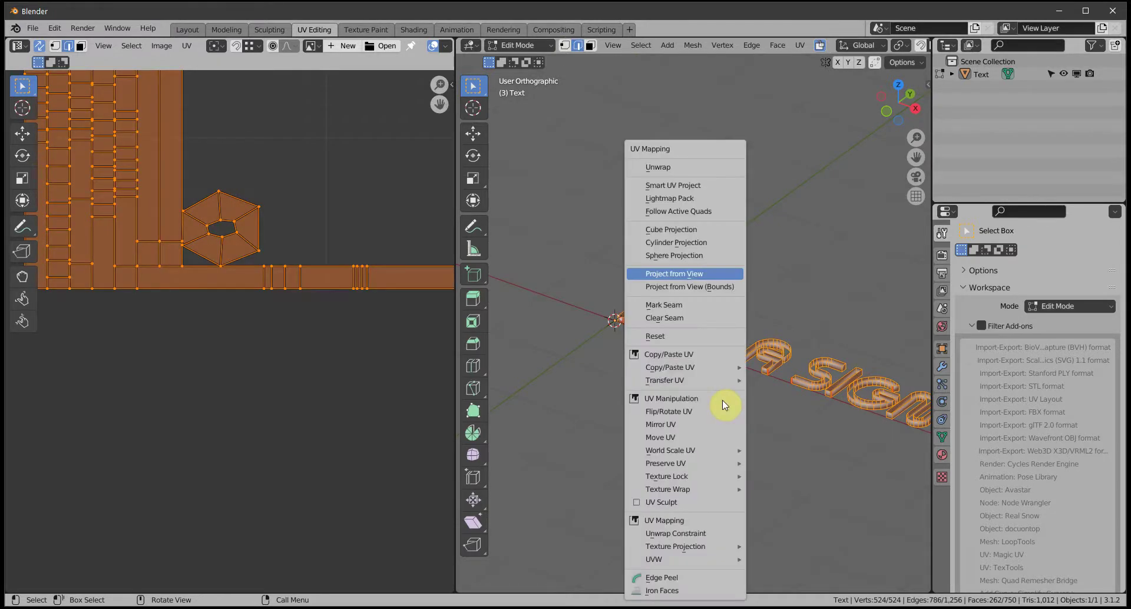
pyautogui.click(674, 166)
pyautogui.scroll(-5, 350, 336)
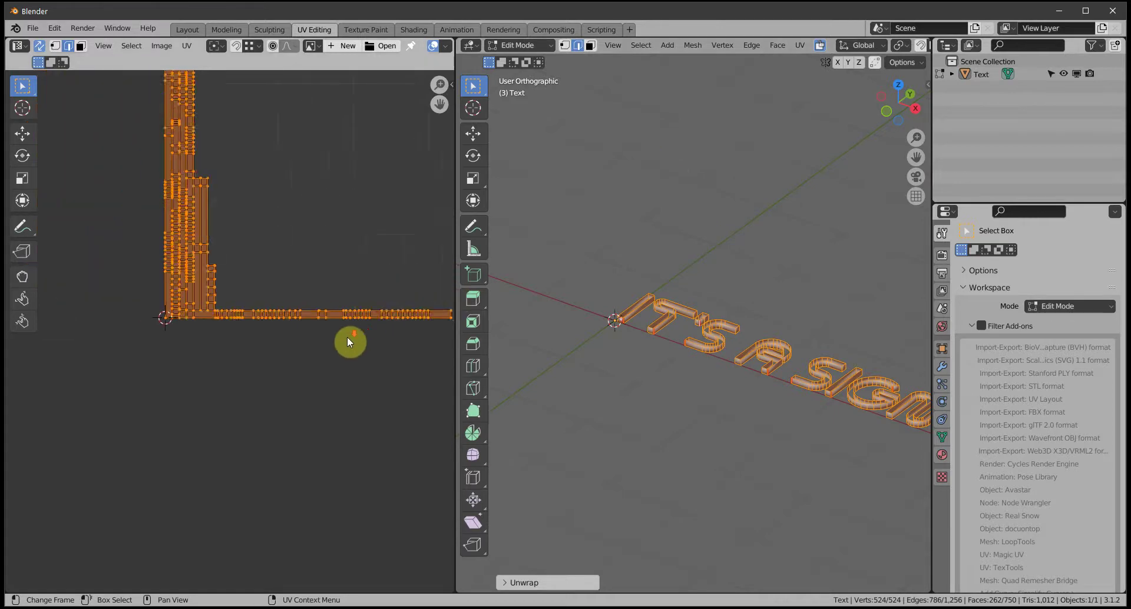
pyautogui.moveTo(356, 388); pyautogui.dragTo(303, 467, button='middle')
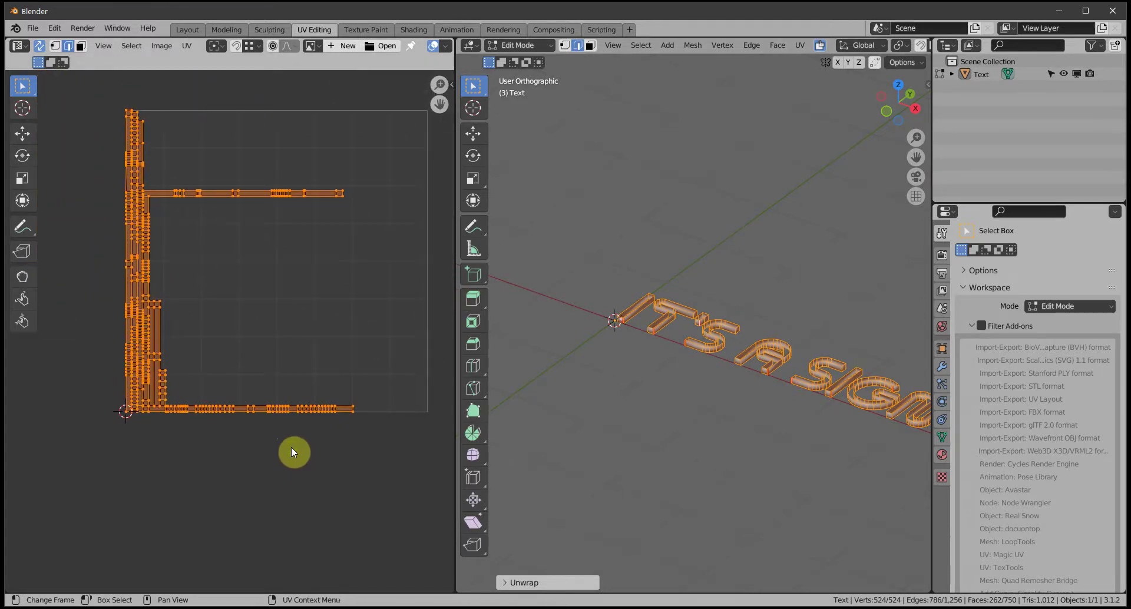
pyautogui.scroll(1, 291, 443)
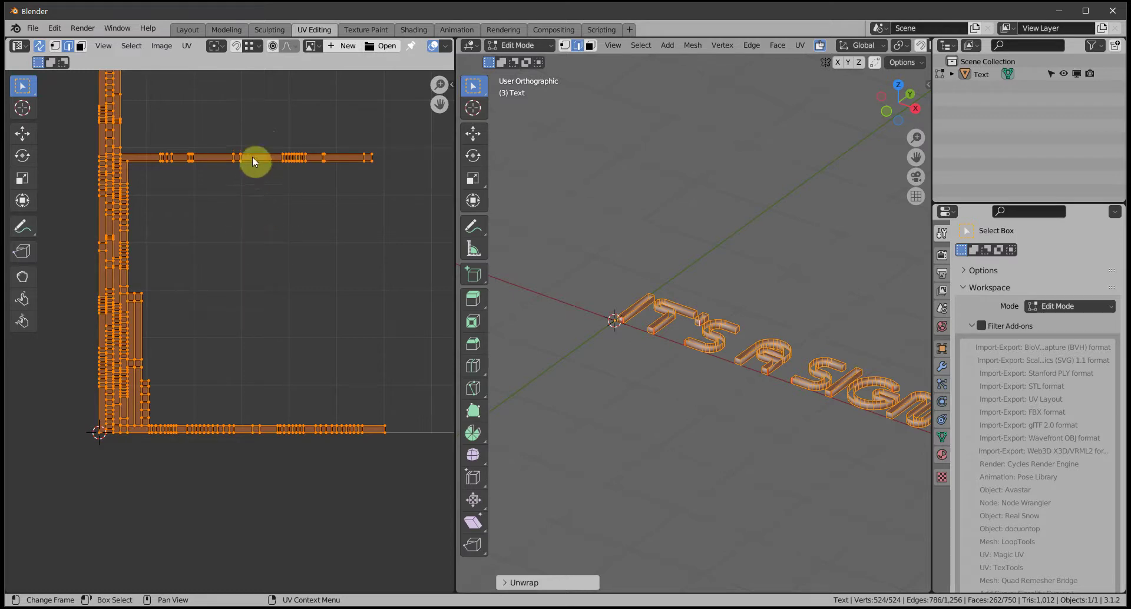
pyautogui.click(225, 519)
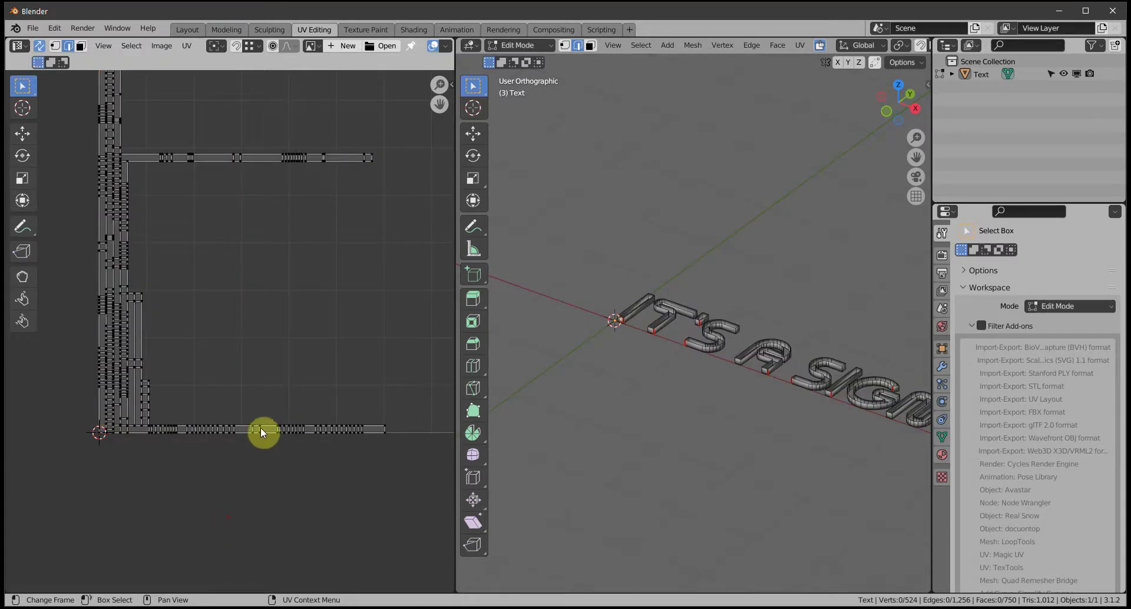
# Select the two horizontal UV strips, belonging to the T and the S of SIGN, and rotate them 90°
pyautogui.press('l')
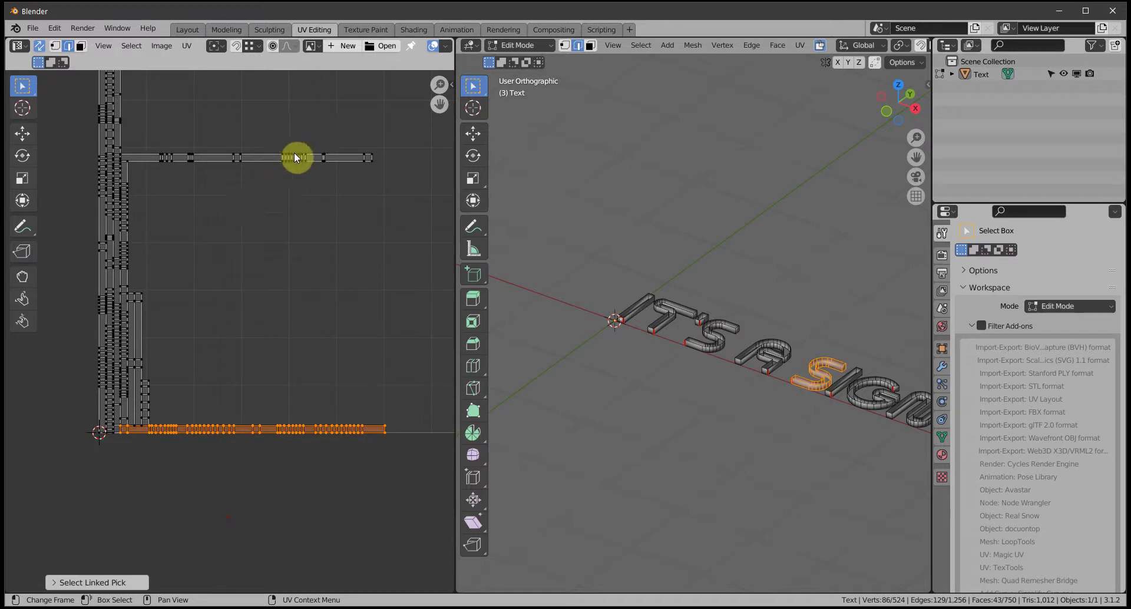
pyautogui.press('l')
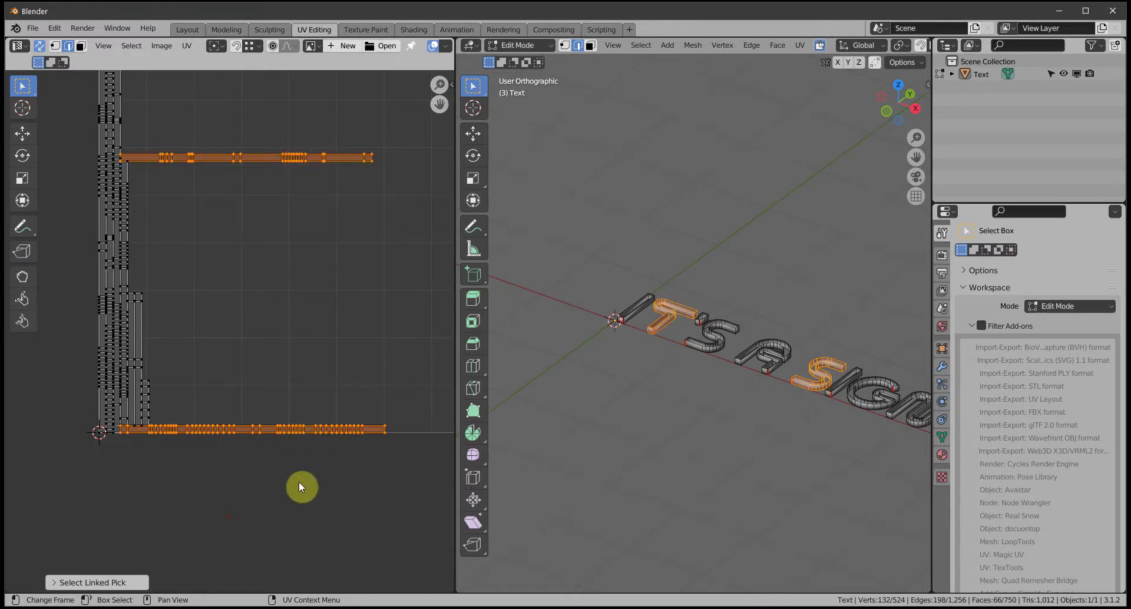
pyautogui.write('r')
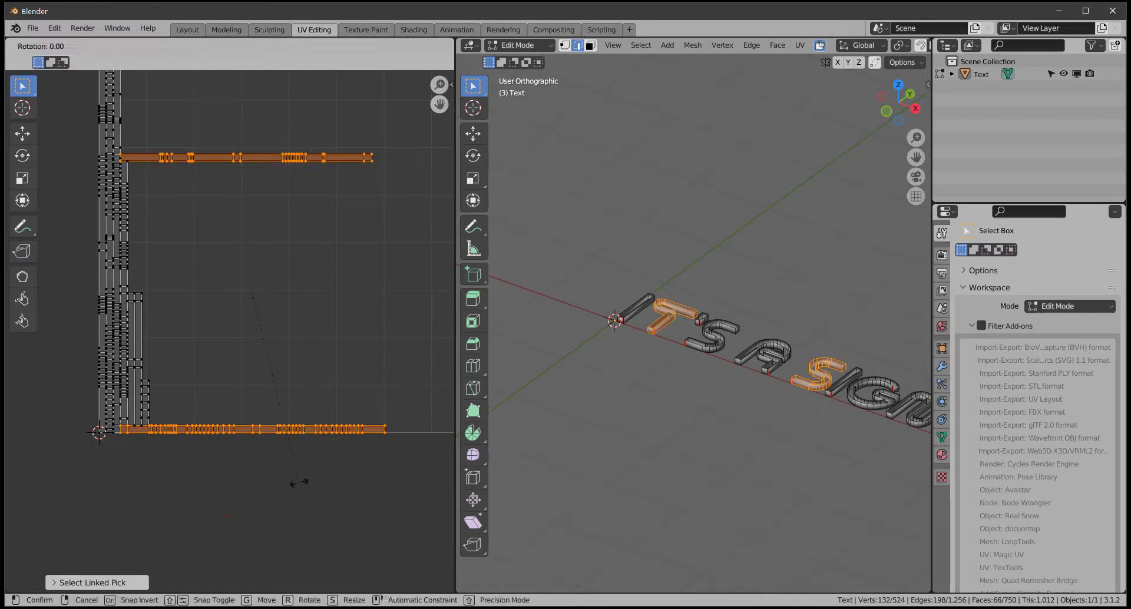
pyautogui.write('90')
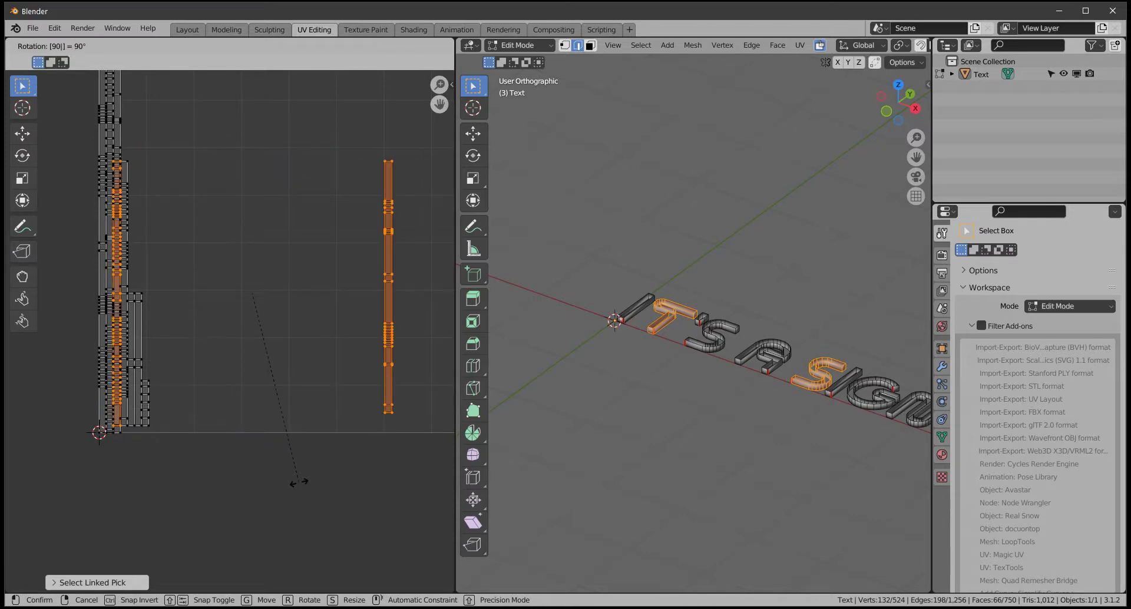
pyautogui.click(299, 484)
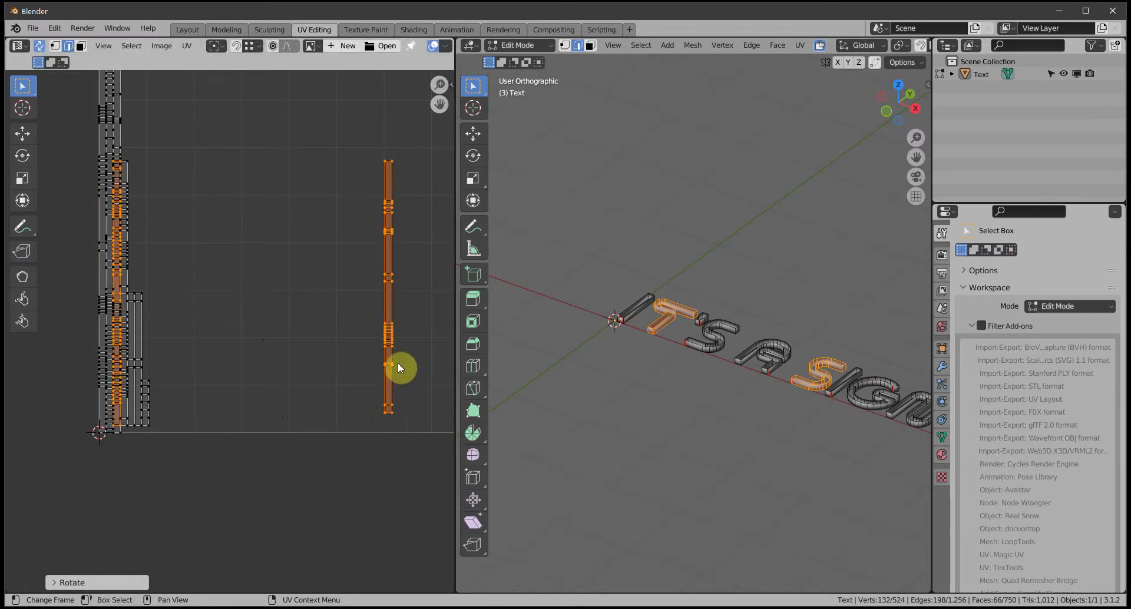
# Select all the side-wall UV strips and pack their islands in the UV square
pyautogui.scroll(-2, 226, 437)
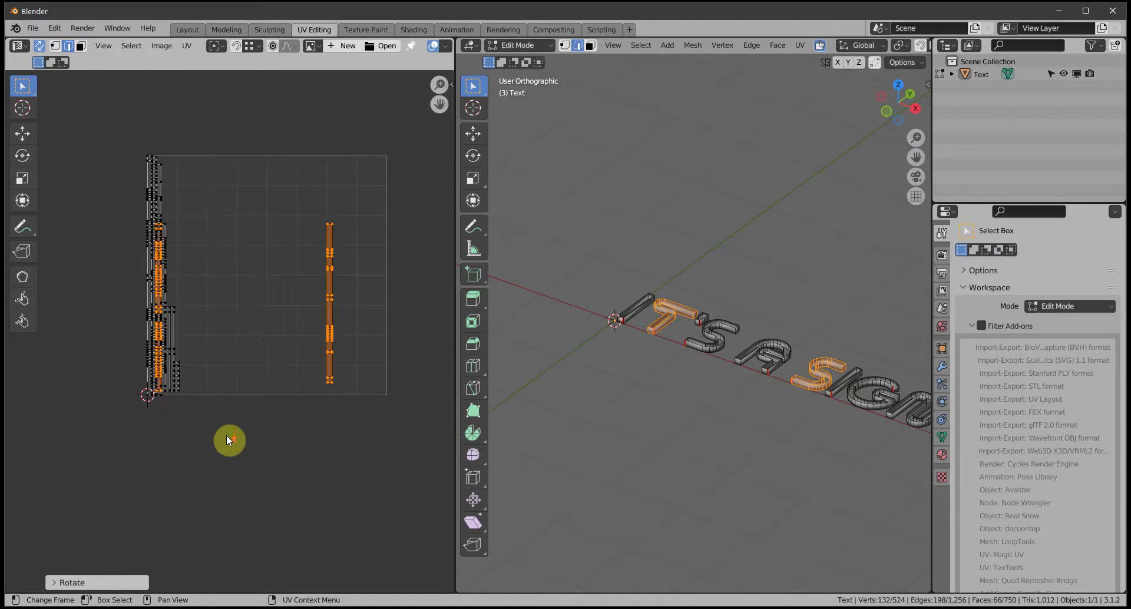
pyautogui.moveTo(223, 404); pyautogui.dragTo(242, 421, button='middle')
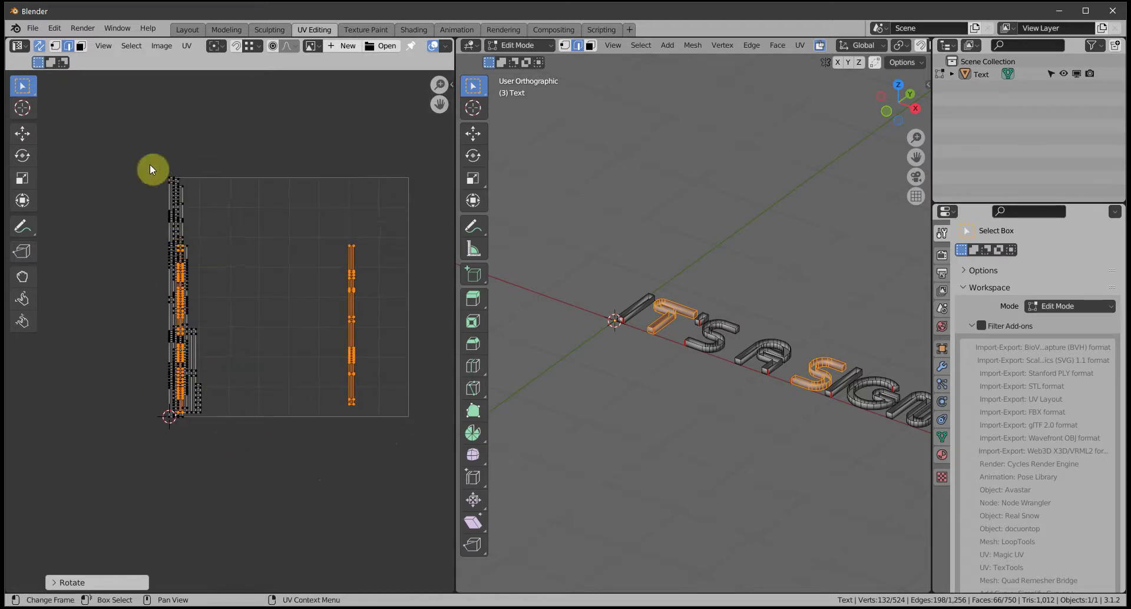
pyautogui.moveTo(131, 153); pyautogui.dragTo(372, 462)
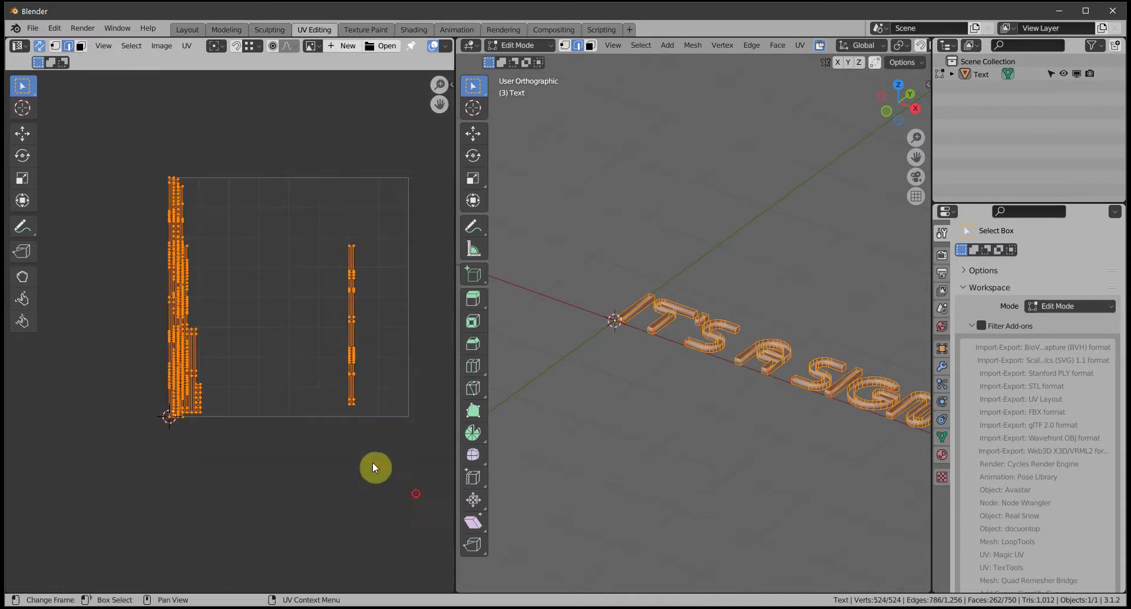
pyautogui.click(187, 45)
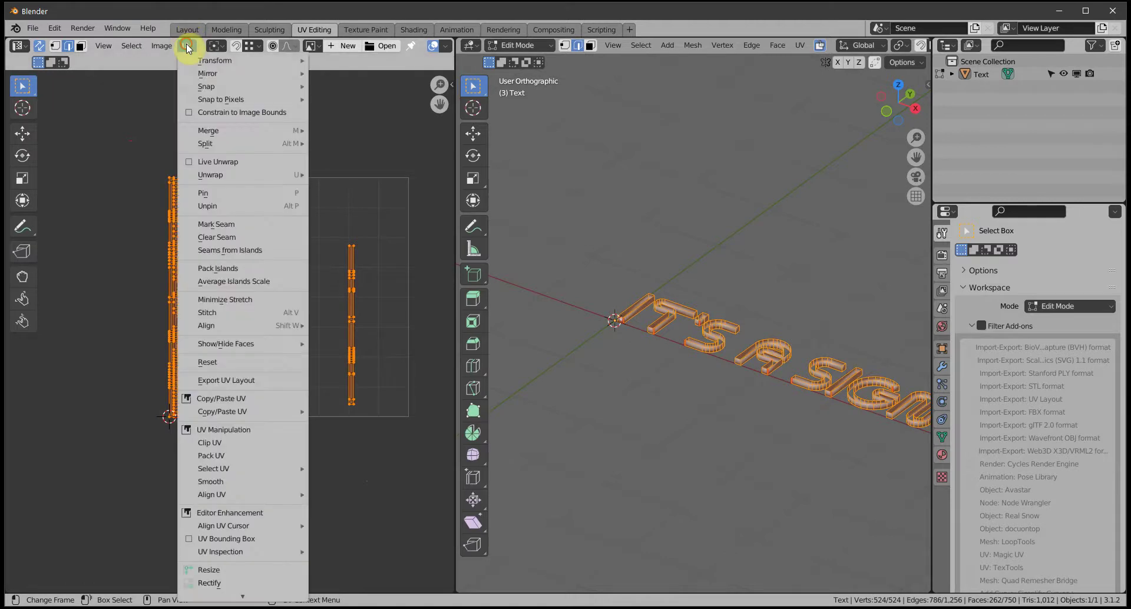
pyautogui.click(215, 274)
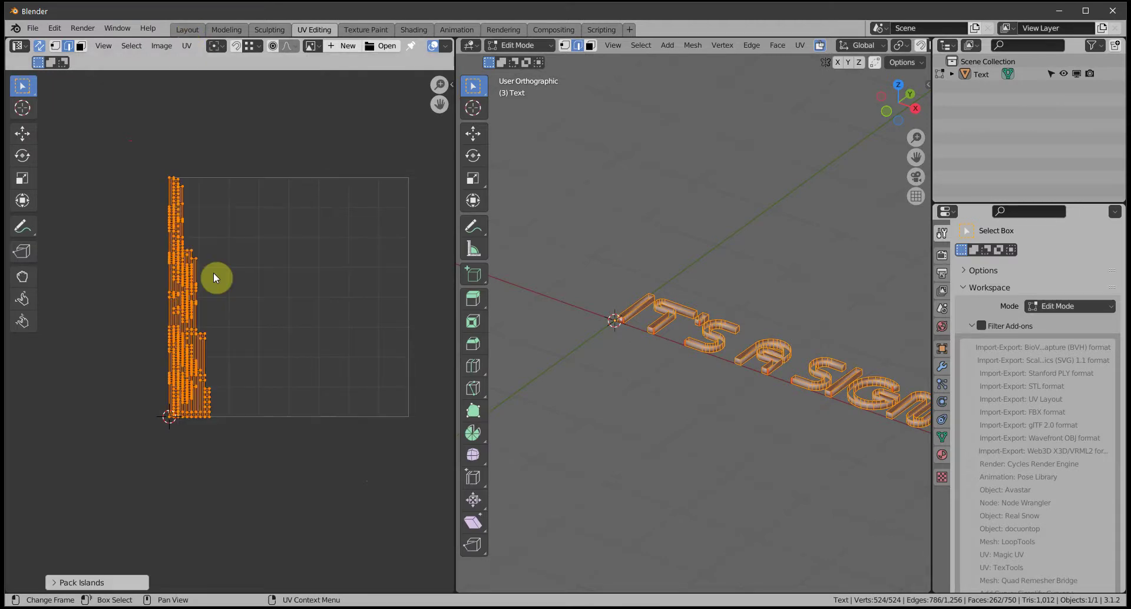
# Set the margin of the island packing to 0.100 to leave space between the side-wall strips
pyautogui.scroll(4, 220, 422)
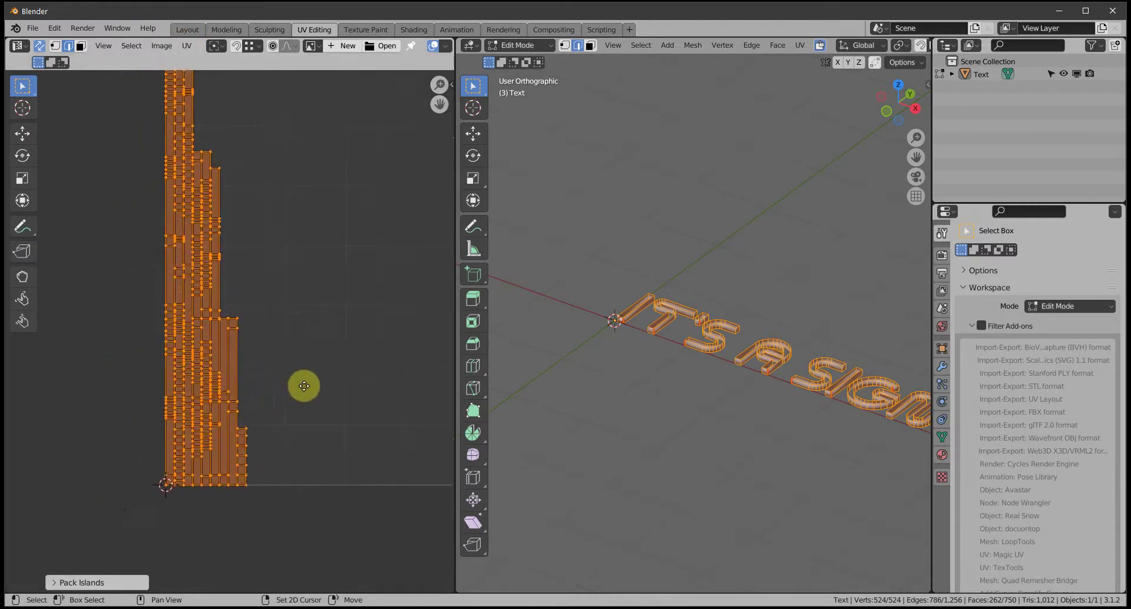
pyautogui.scroll(4, 289, 401)
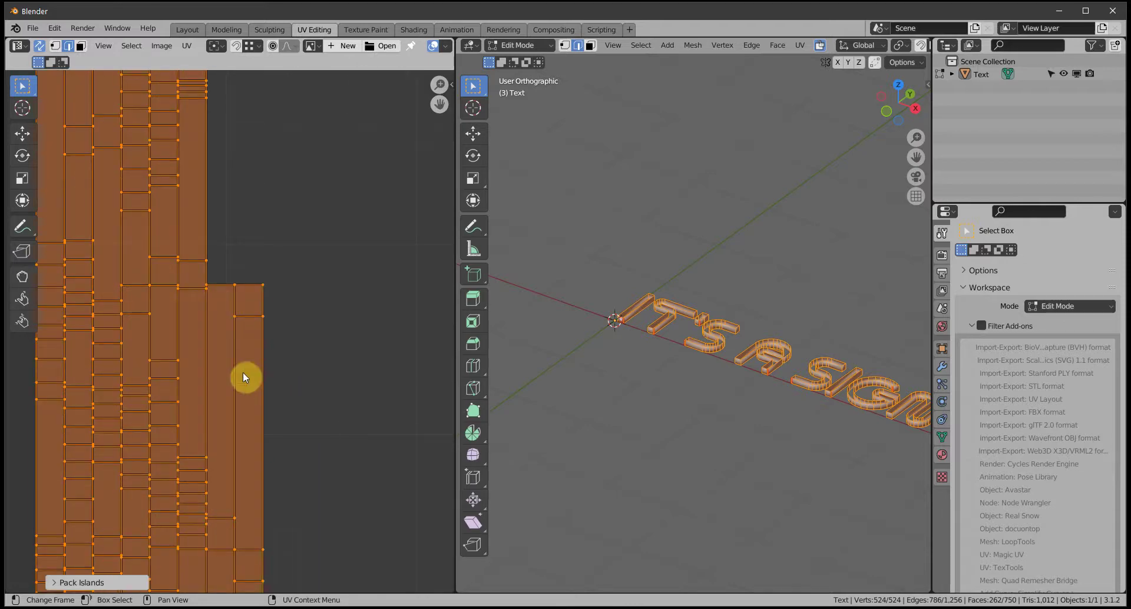
pyautogui.scroll(-4, 310, 374)
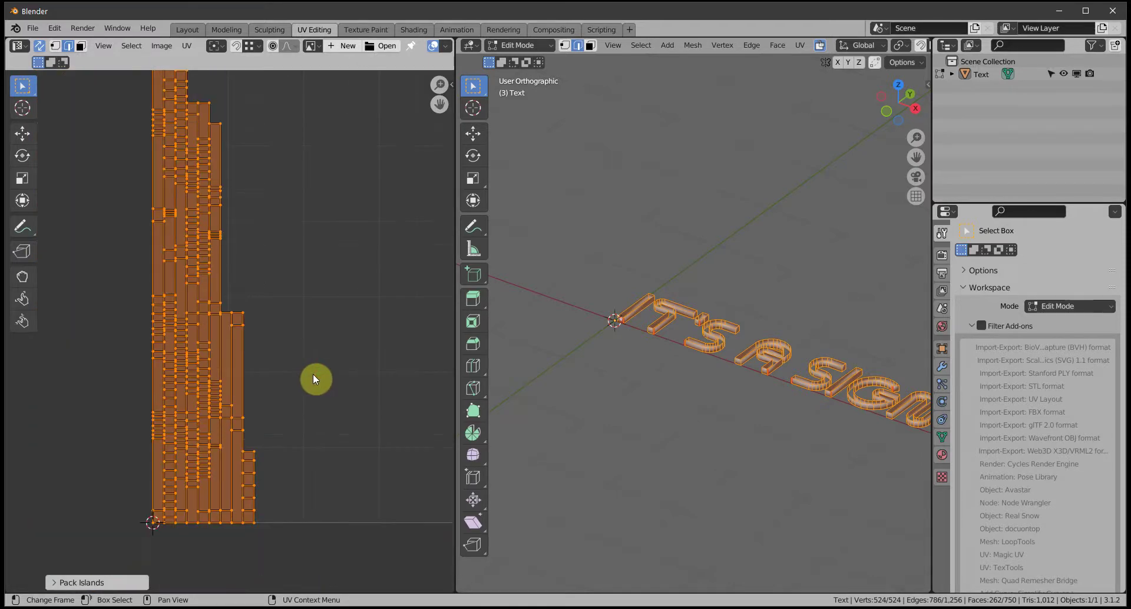
pyautogui.moveTo(313, 379); pyautogui.dragTo(331, 326, button='middle')
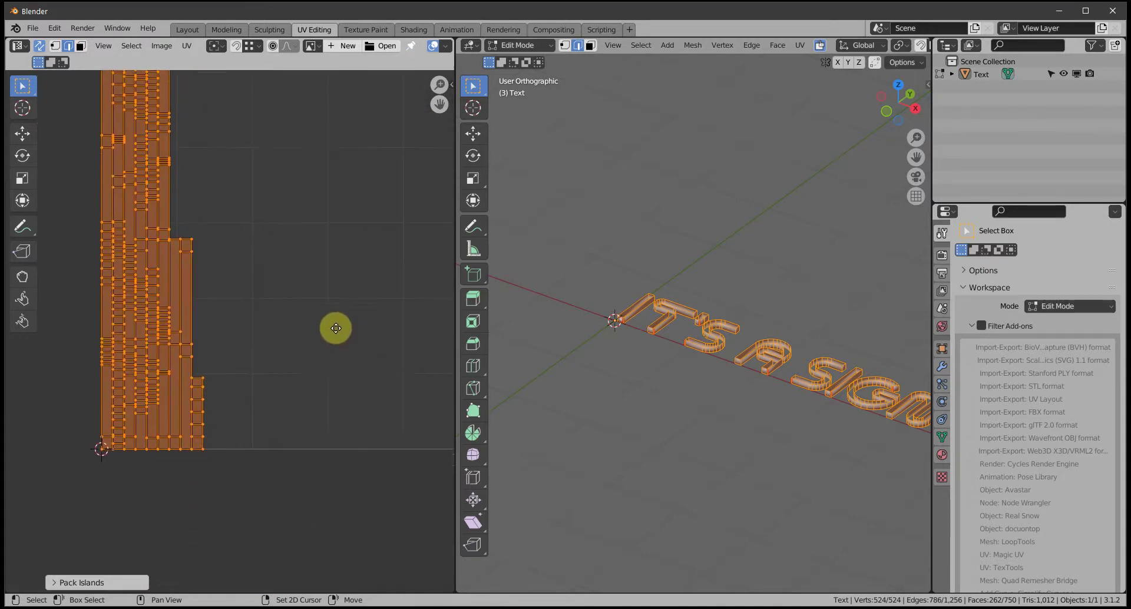
pyautogui.click(59, 583)
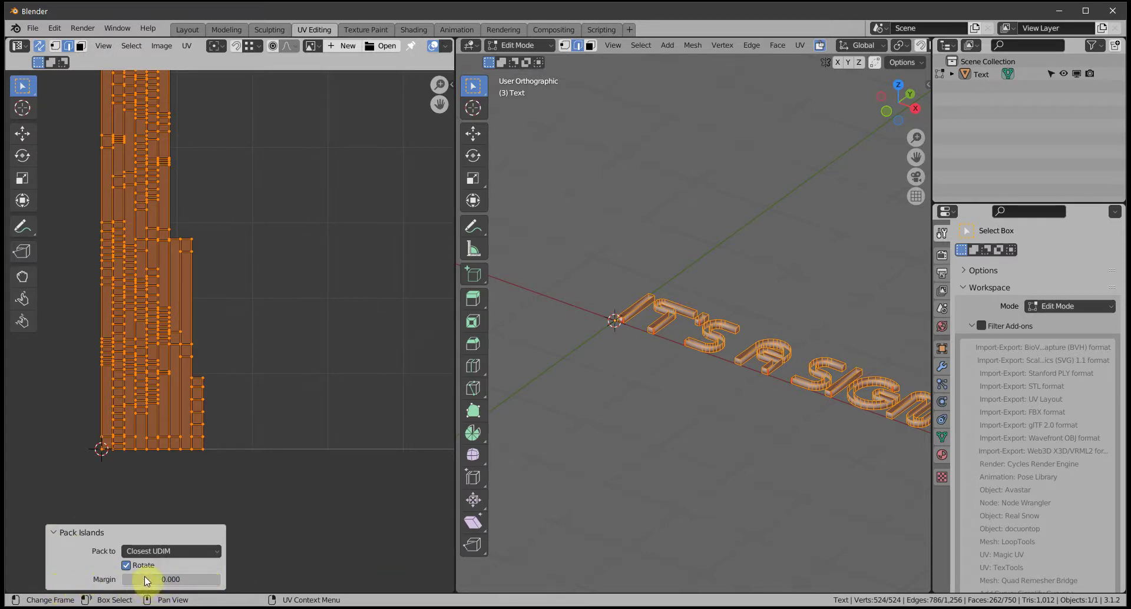
pyautogui.moveTo(148, 580)
pyautogui.mouseDown()
pyautogui.moveTo(168, 580)
pyautogui.moveTo(152, 579)
pyautogui.mouseUp()
pyautogui.scroll(-3, 260, 417)
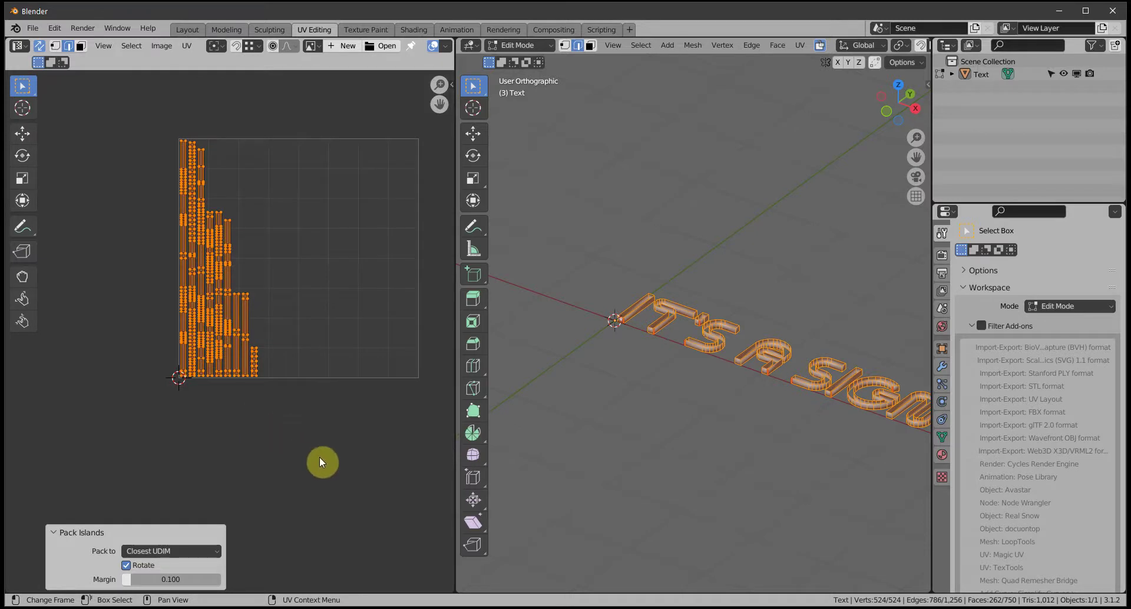
# Rotate the packed side-wall strips 90° and move them about 0.33 in X and -0.32 in Y, into the lower part of the UV square
pyautogui.write('r')
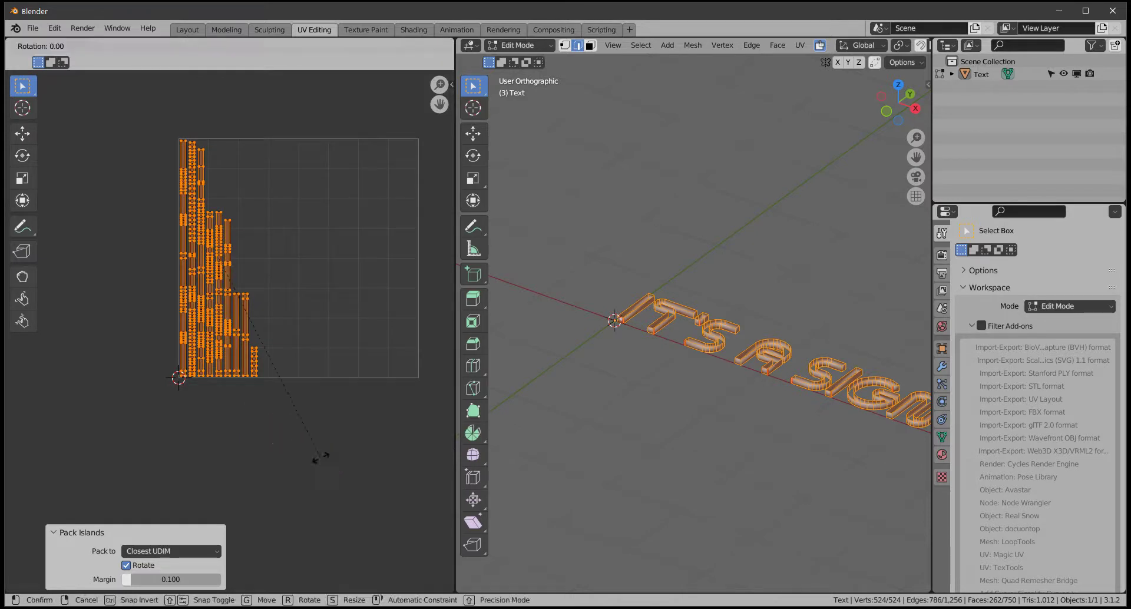
pyautogui.write('90')
pyautogui.click(322, 464)
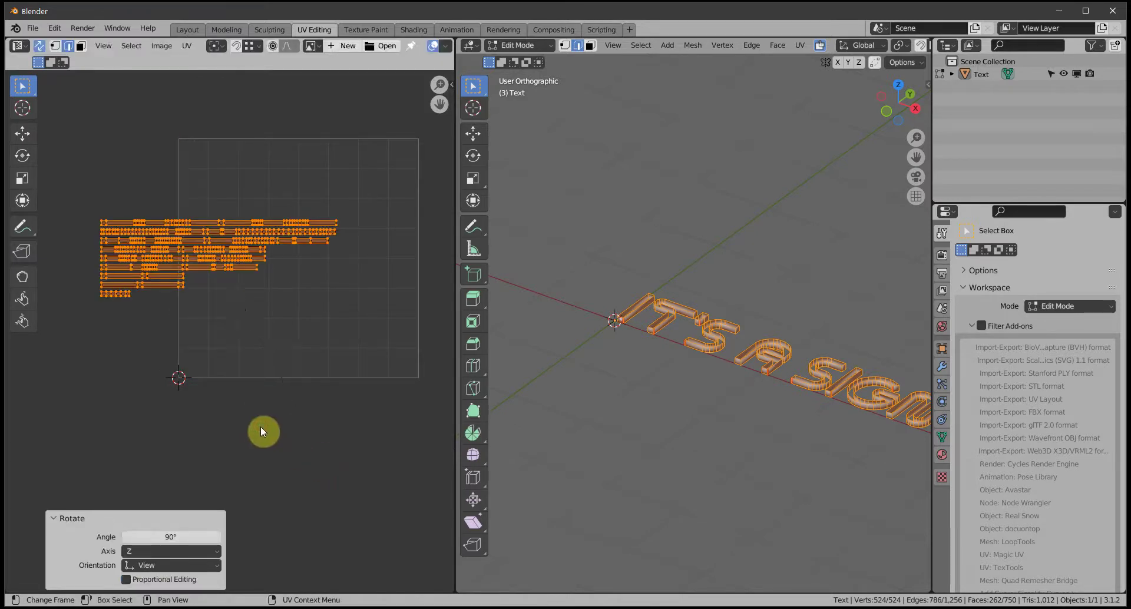
pyautogui.press('g')
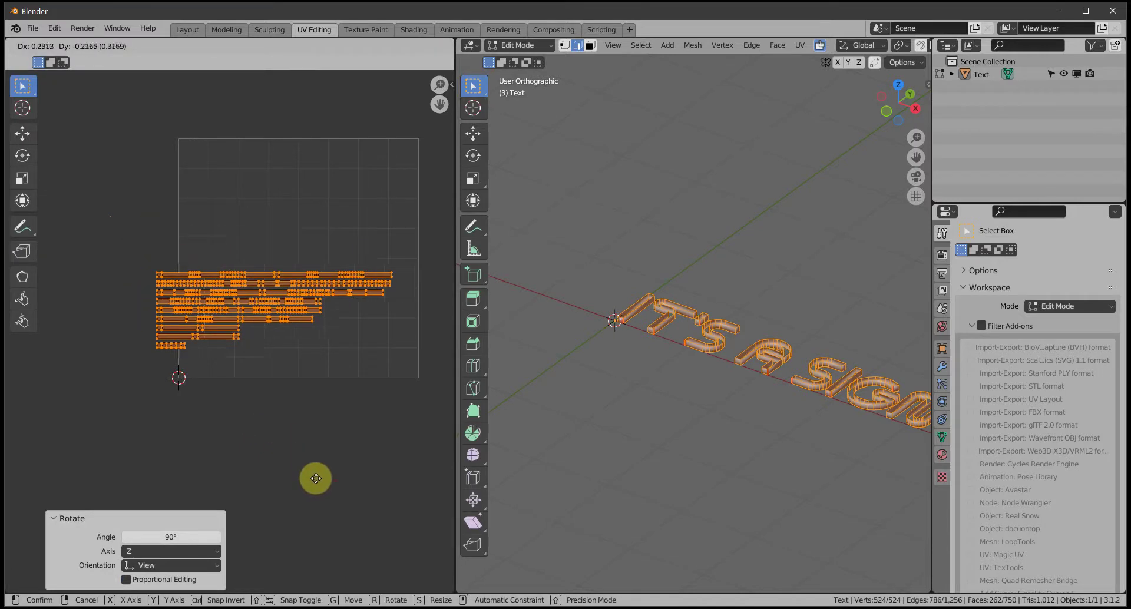
pyautogui.click(341, 503)
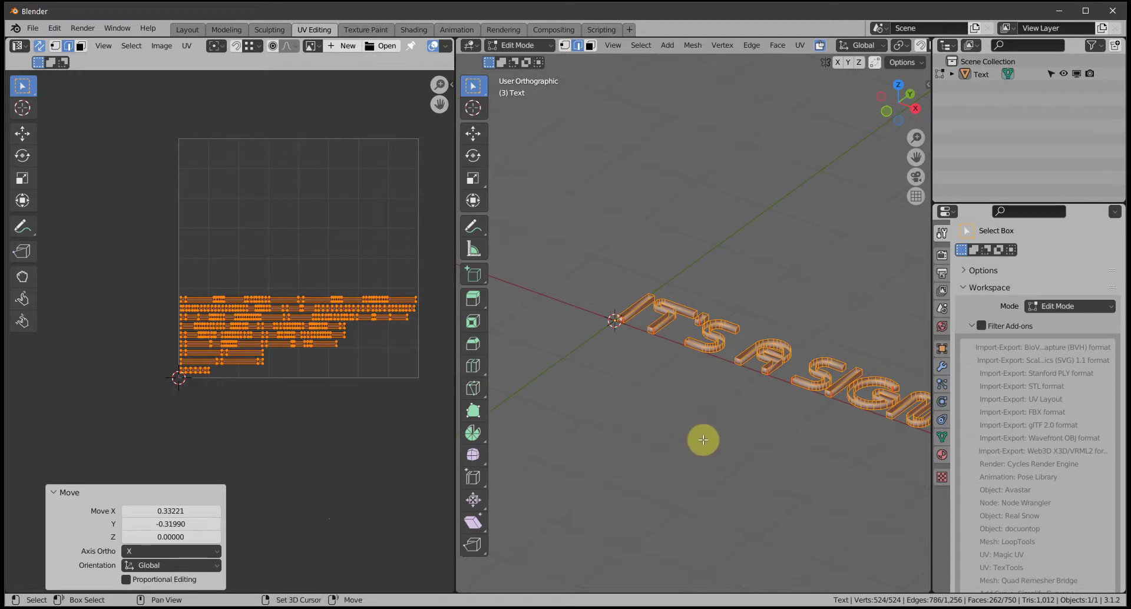
# Reveal the hidden cap faces of the text so caps and side walls share the UV layout
pyautogui.keyDown('shift'); pyautogui.moveTo(701, 437); pyautogui.dragTo(643, 419, button='middle'); pyautogui.keyUp('shift')
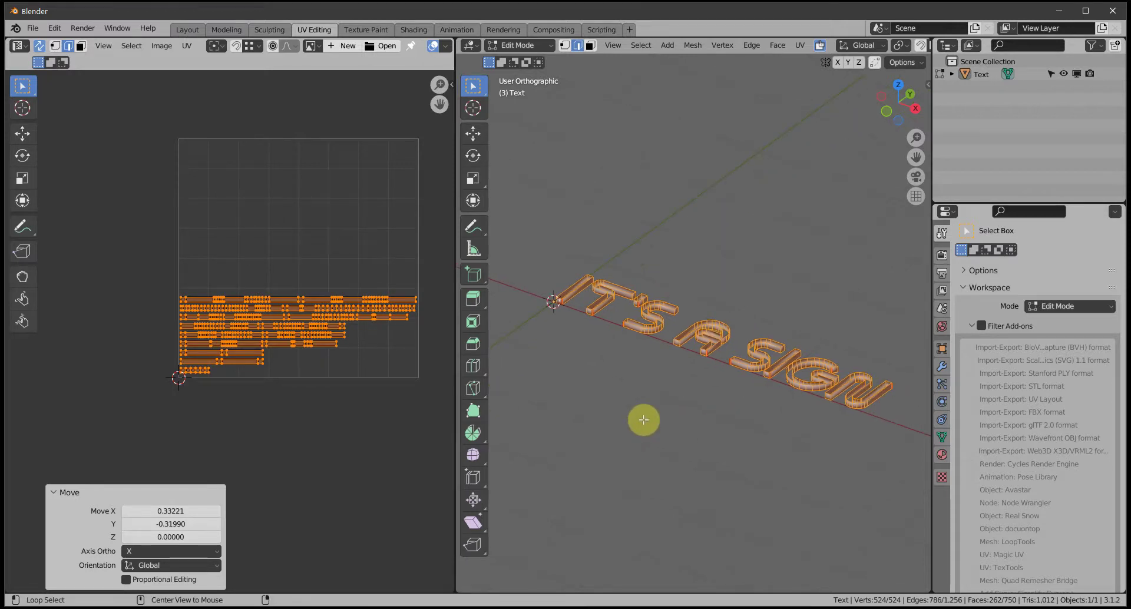
pyautogui.hotkey('alt', 'h')
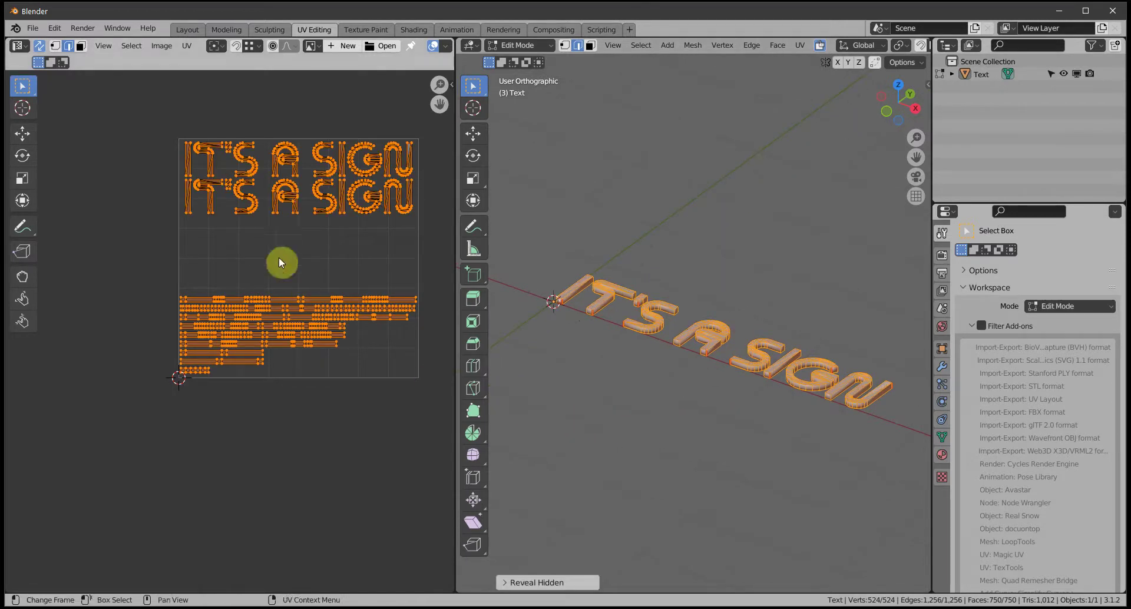
pyautogui.moveTo(279, 277); pyautogui.dragTo(217, 313, button='middle')
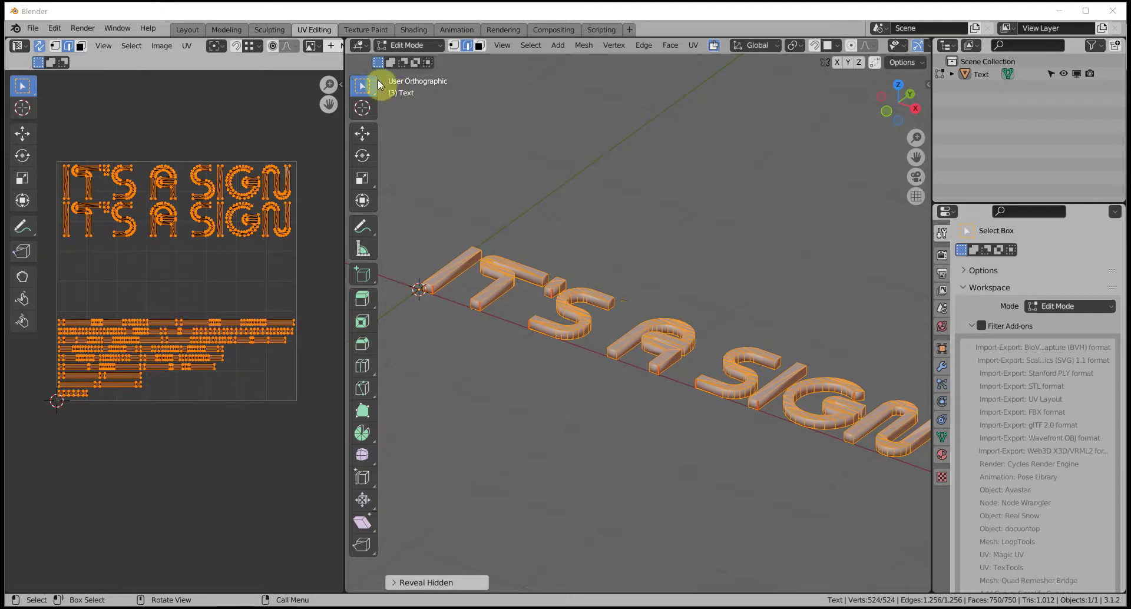
# Go to the Layout workspace and put the text in Object Mode
pyautogui.click(187, 31)
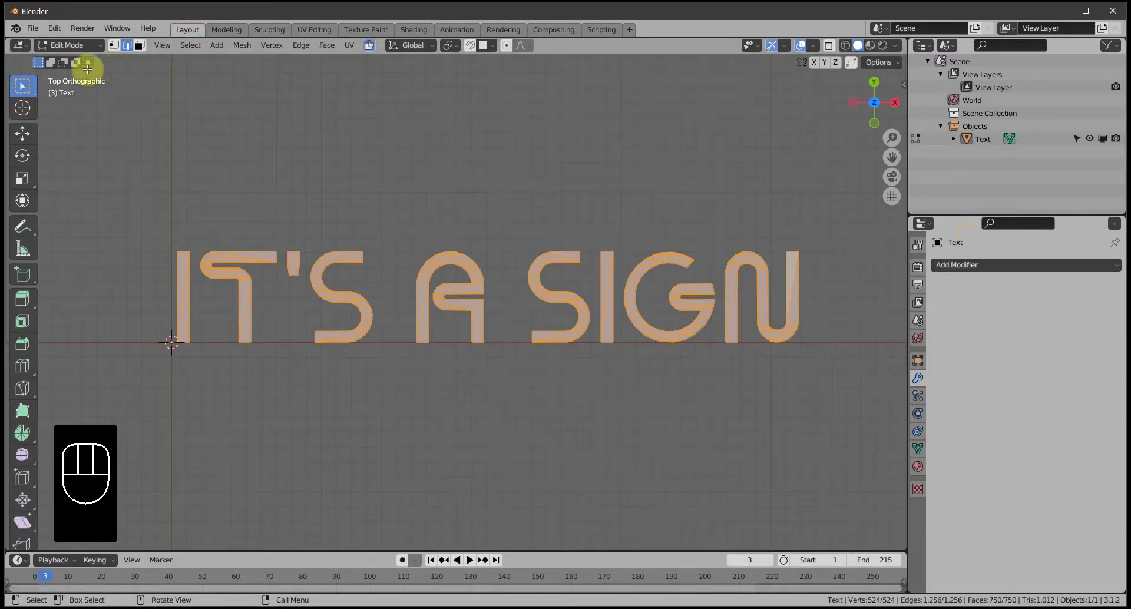
pyautogui.click(97, 46)
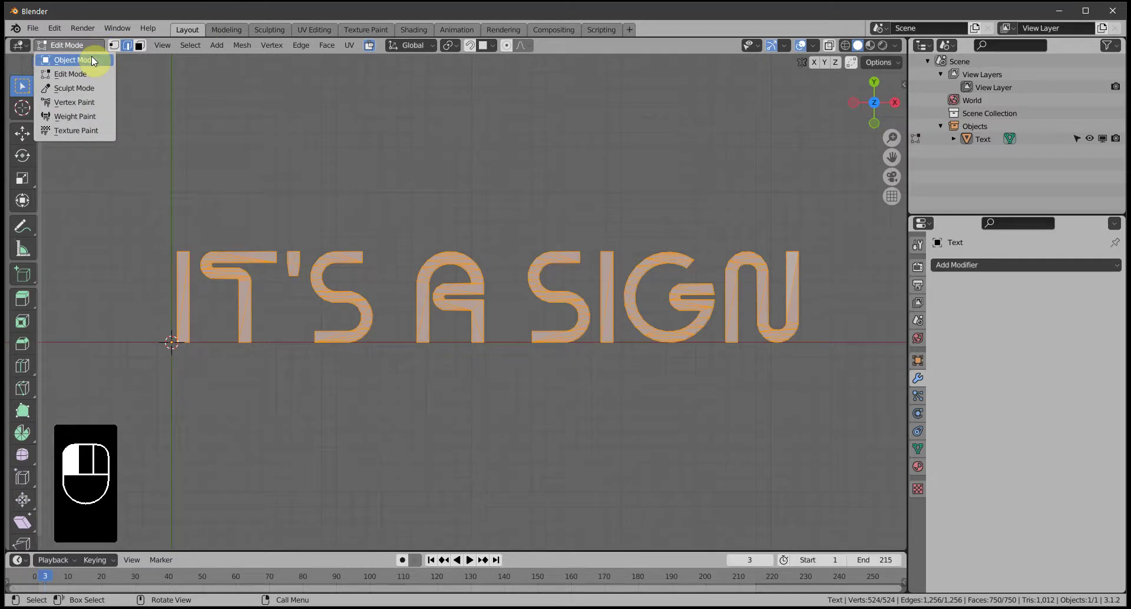
pyautogui.click(89, 59)
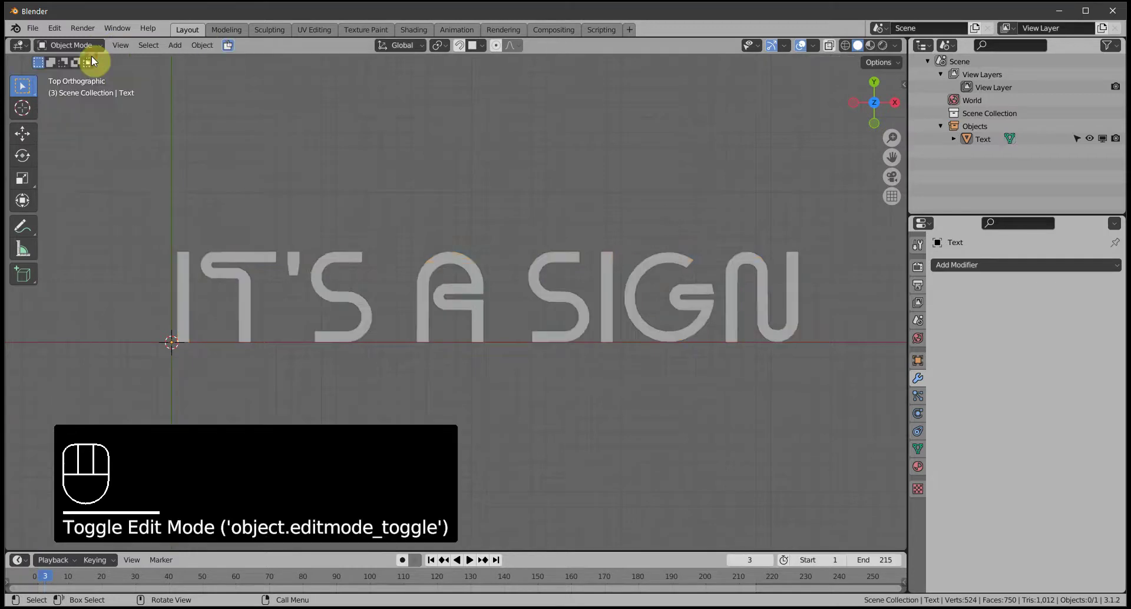
# Create a new material on the text and name it gold
pyautogui.click(919, 468)
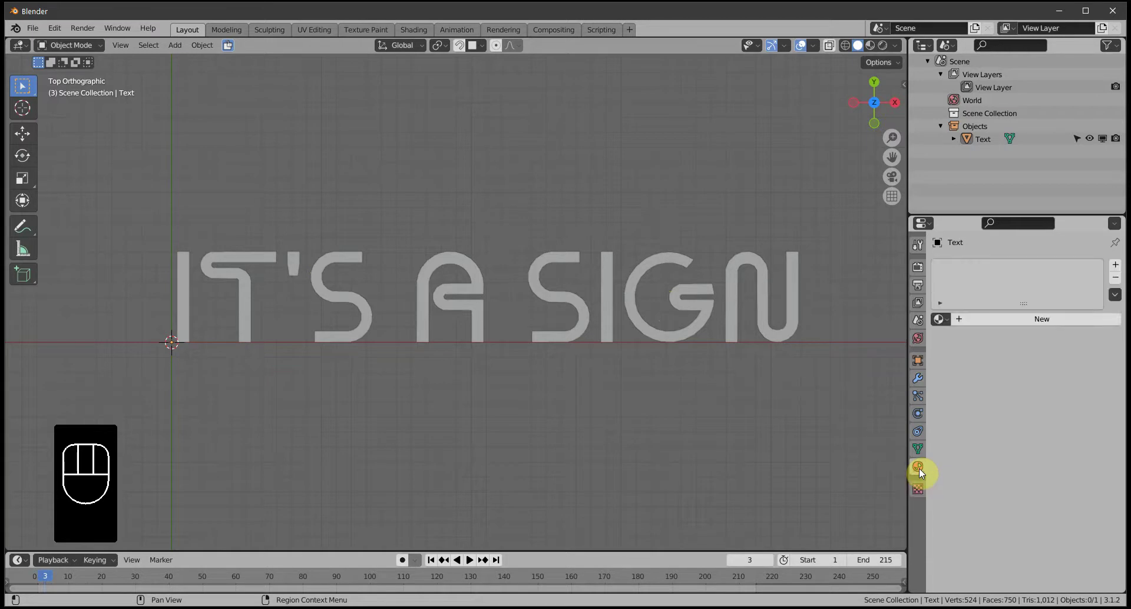
pyautogui.click(1014, 321)
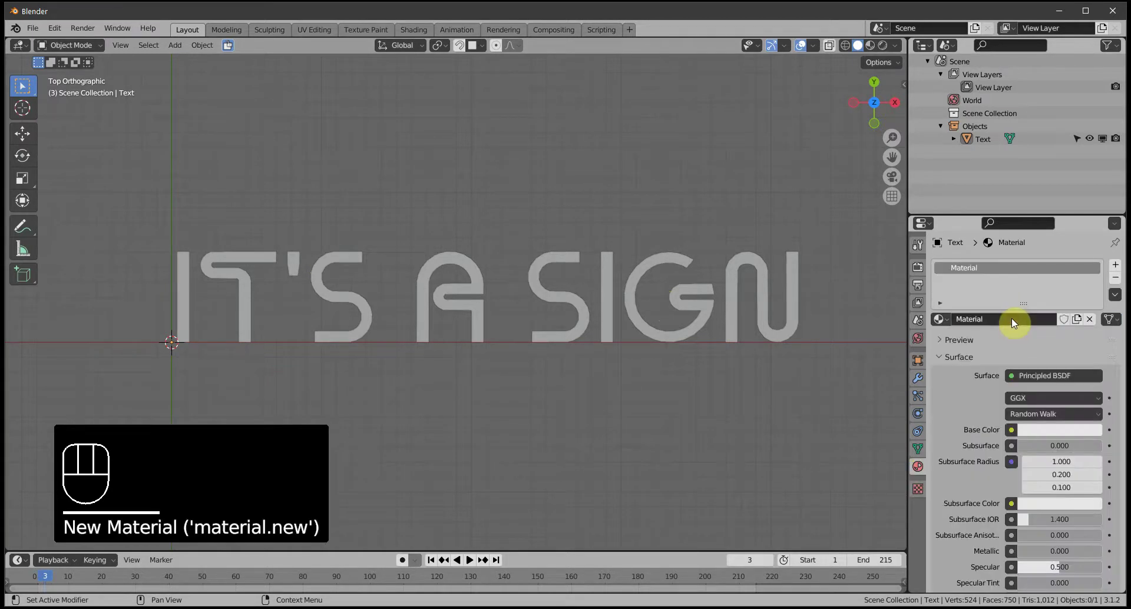
pyautogui.doubleClick(993, 272)
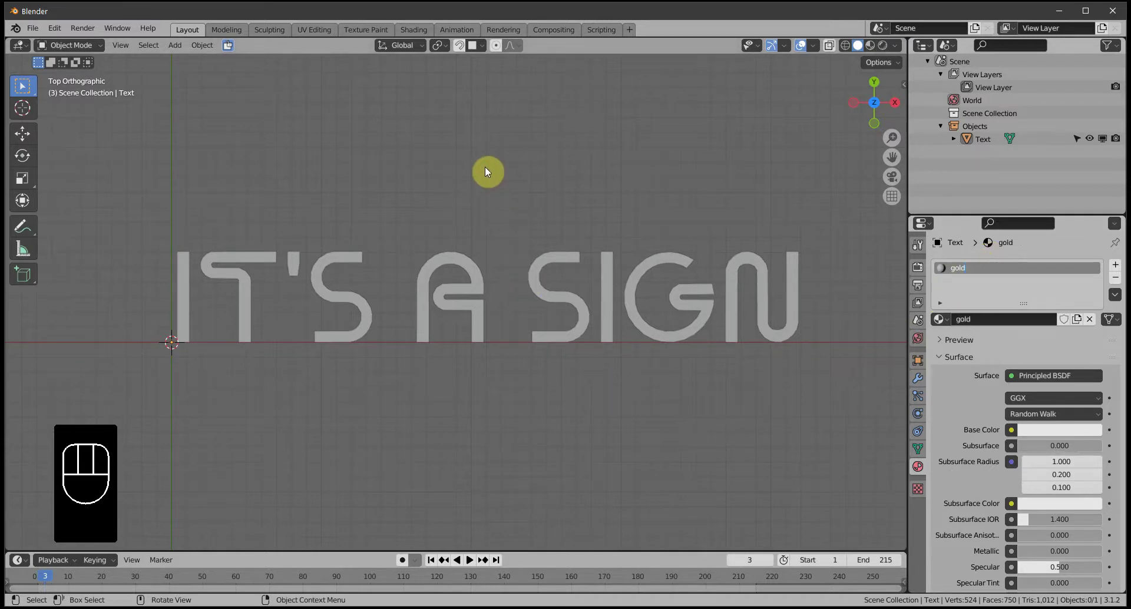
# Switch to the Shading workspace, enlarge its 3D viewport in height and width, and bring the whole text into view
pyautogui.moveTo(406, 231); pyautogui.dragTo(397, 167, button='middle')
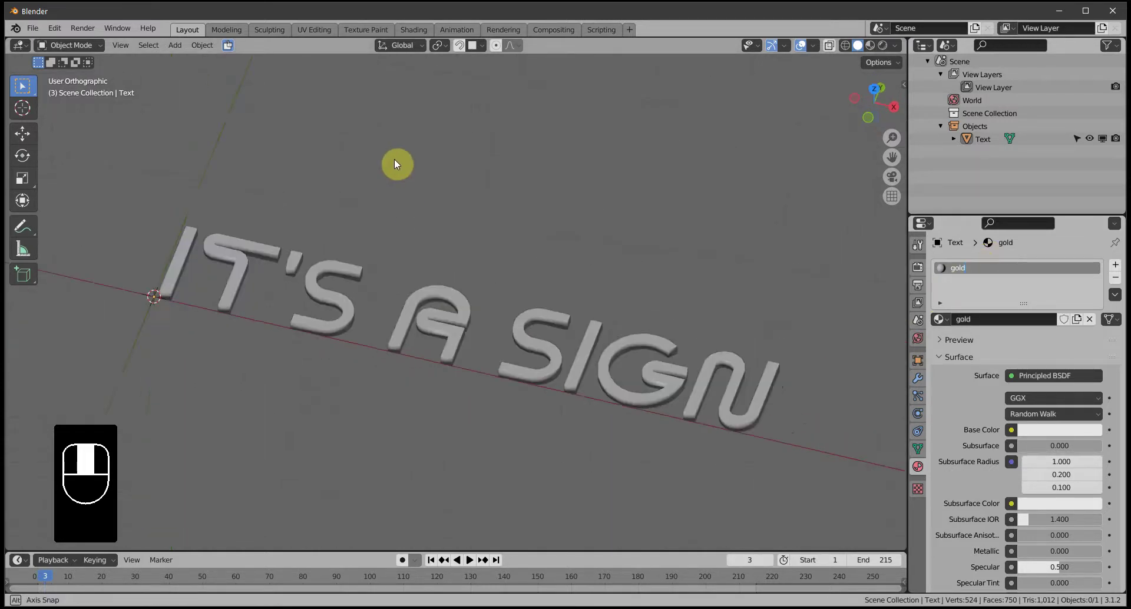
pyautogui.click(414, 31)
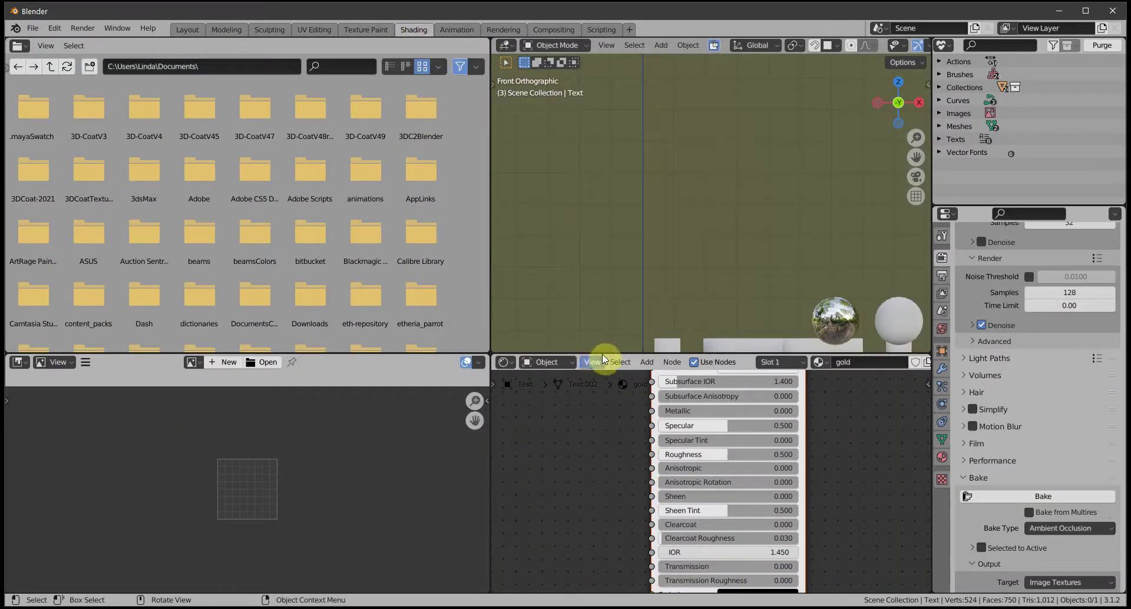
pyautogui.moveTo(600, 356); pyautogui.dragTo(601, 412)
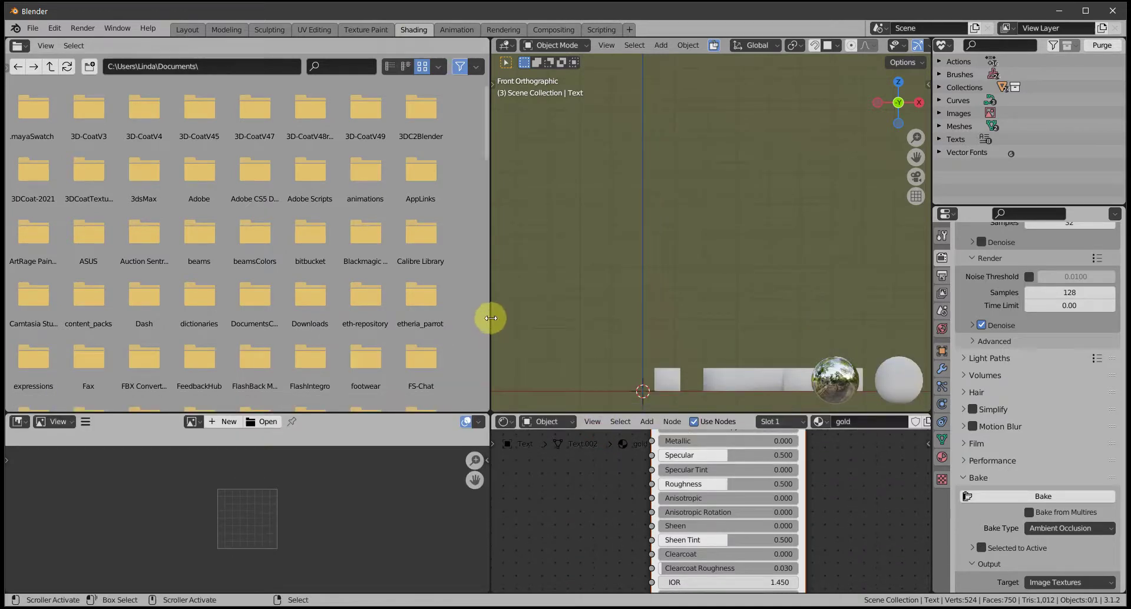
pyautogui.moveTo(489, 316); pyautogui.dragTo(247, 306)
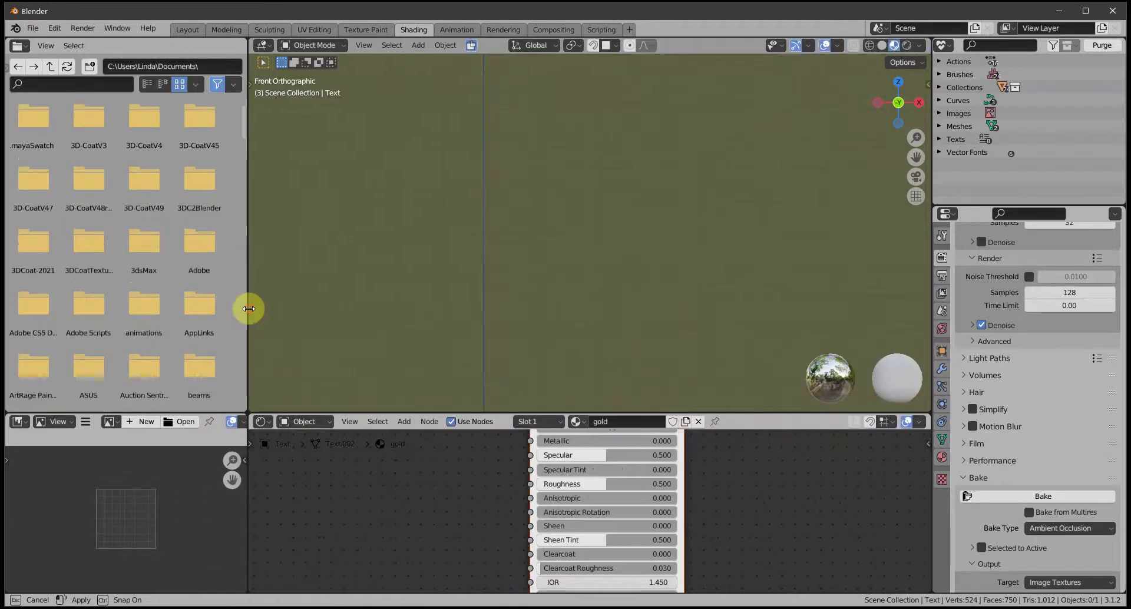
pyautogui.keyDown('shift'); pyautogui.moveTo(678, 252); pyautogui.dragTo(468, 153, button='middle'); pyautogui.keyUp('shift')
pyautogui.scroll(-4, 486, 170)
pyautogui.keyDown('shift'); pyautogui.moveTo(606, 225); pyautogui.dragTo(518, 248, button='middle'); pyautogui.keyUp('shift')
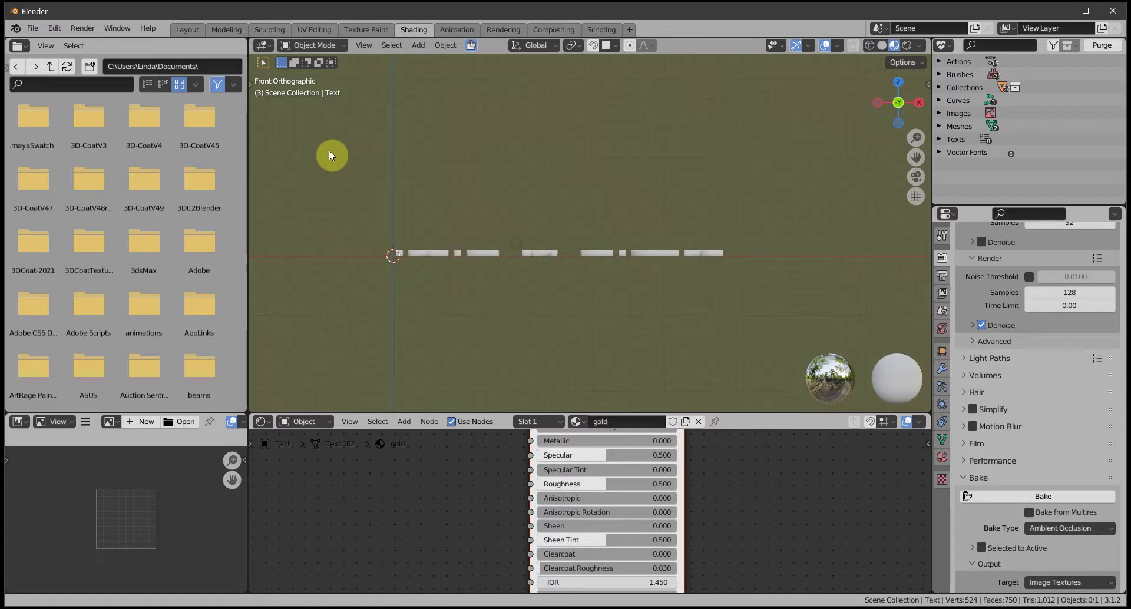
# Add an area light and move it about 0.5 along X and 0.9 up in Z, above the start of the text
pyautogui.click(423, 49)
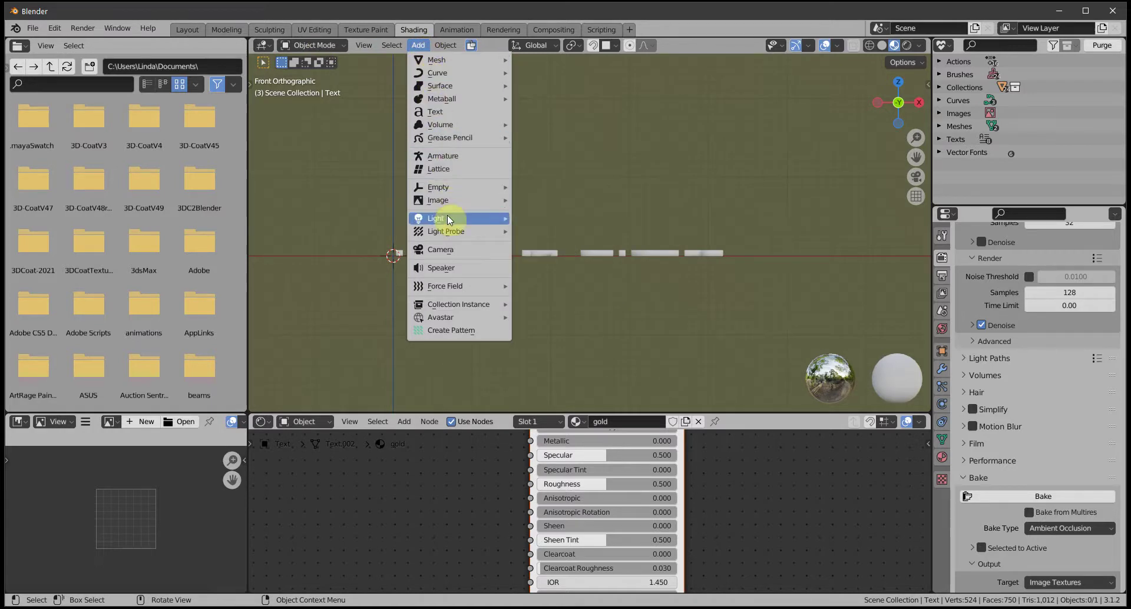
pyautogui.moveTo(449, 220)
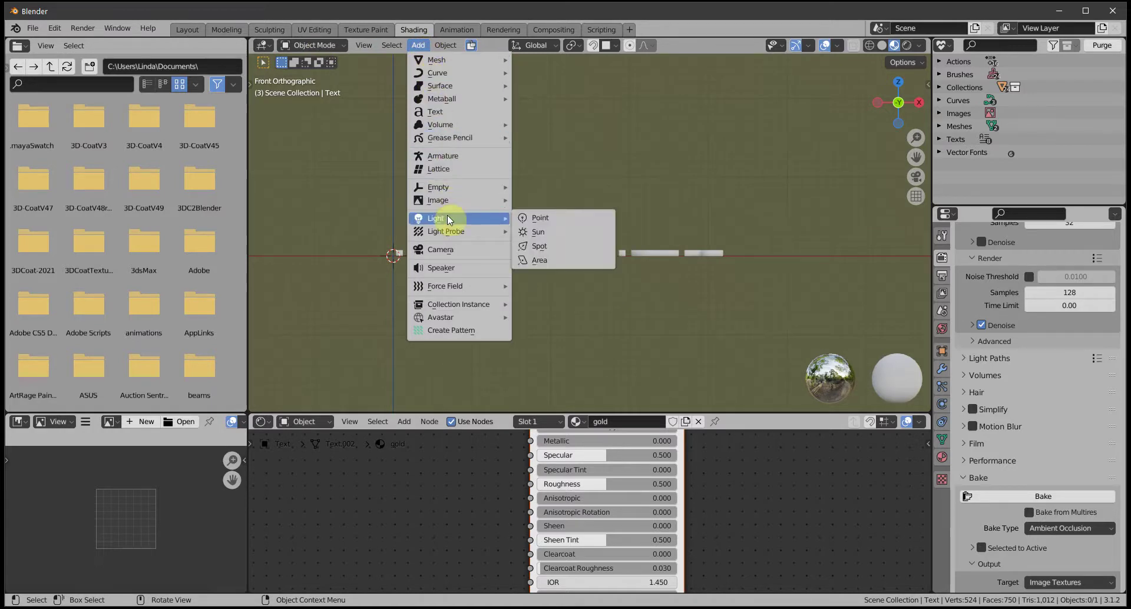
pyautogui.click(537, 262)
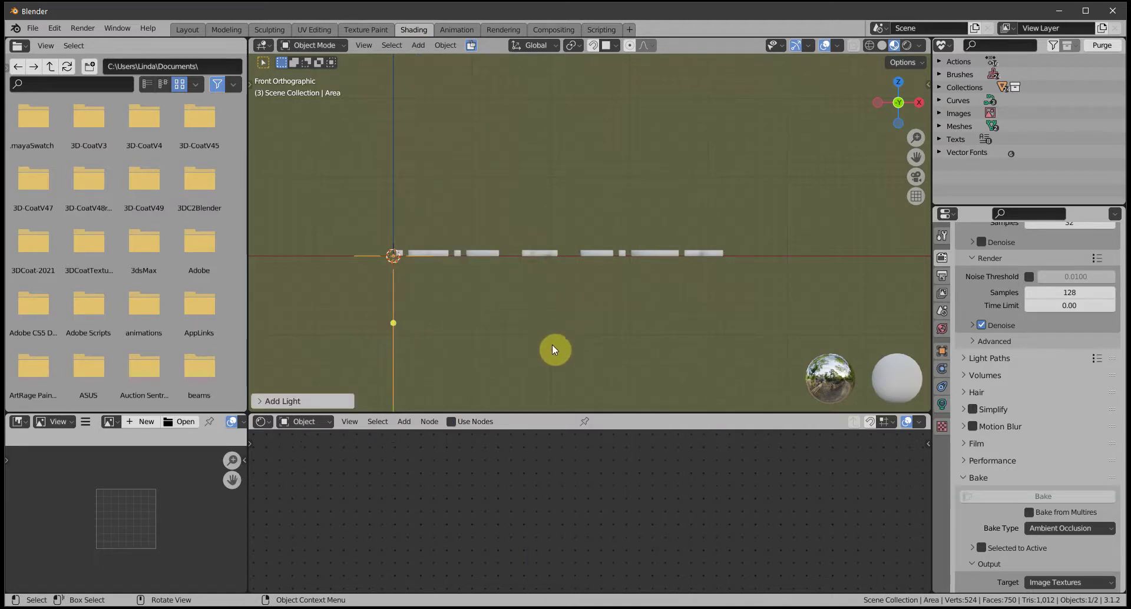
pyautogui.press('g')
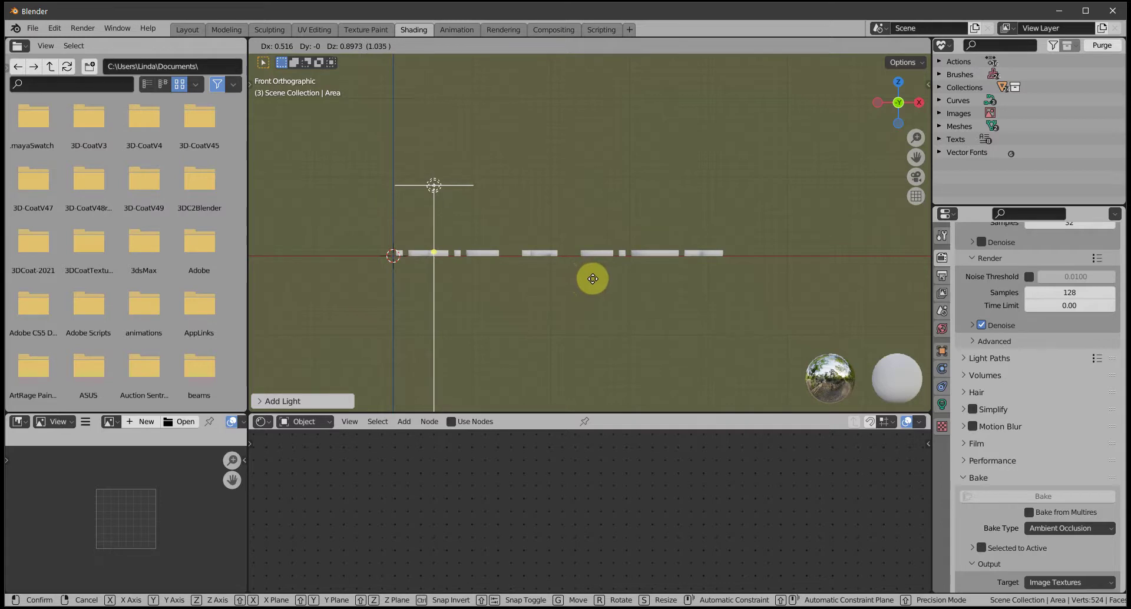
pyautogui.click(594, 284)
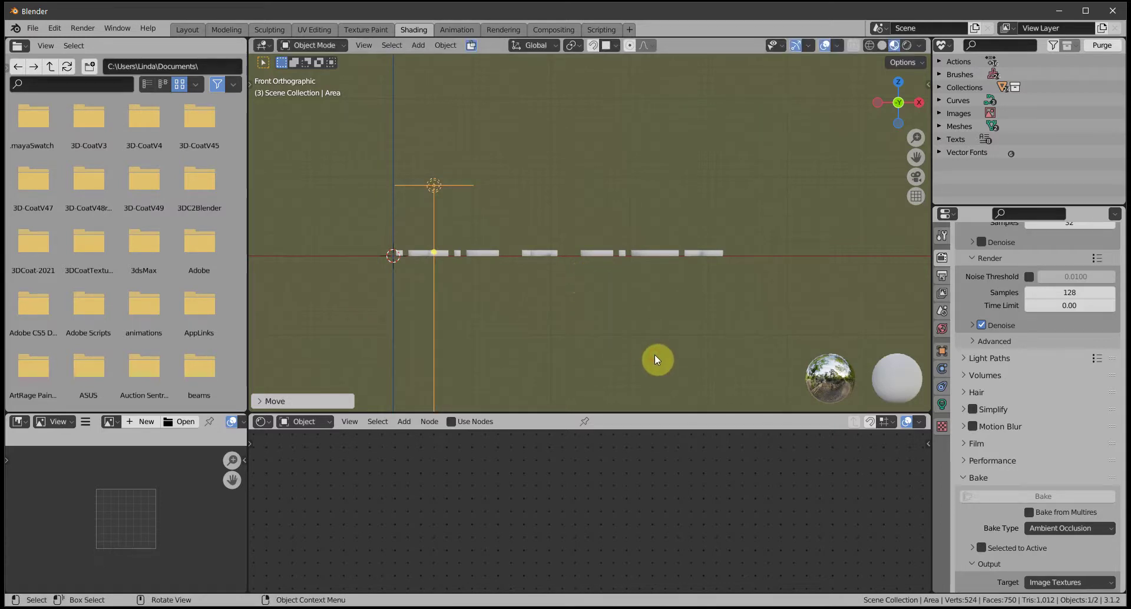
# Tilt the area light toward the start of the text, then shift it about 0.43 along X and 0.14 down
pyautogui.press('r')
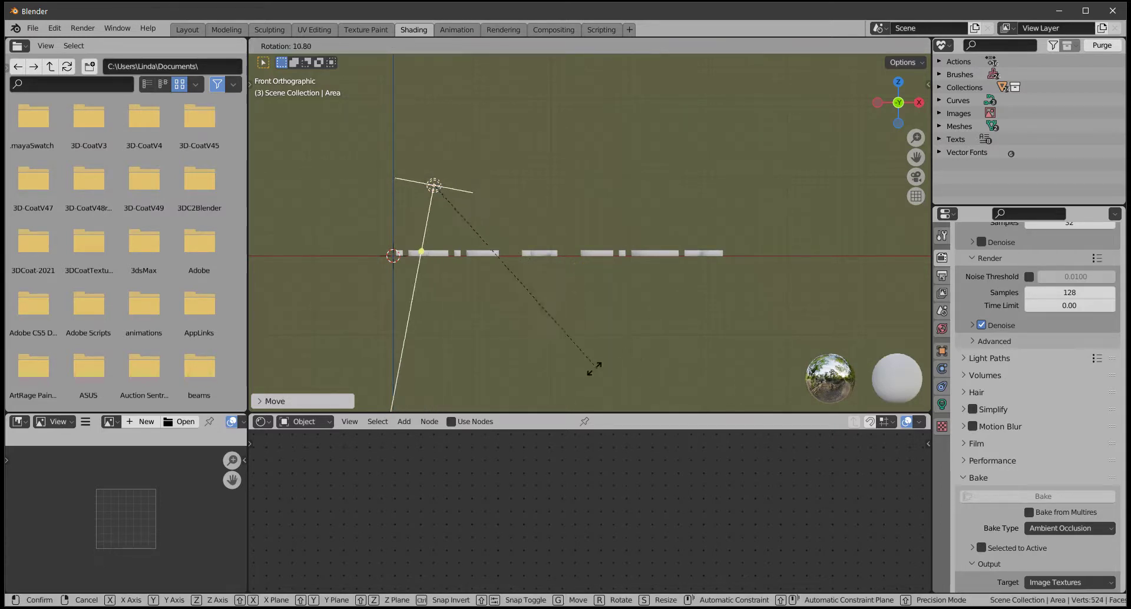
pyautogui.click(508, 379)
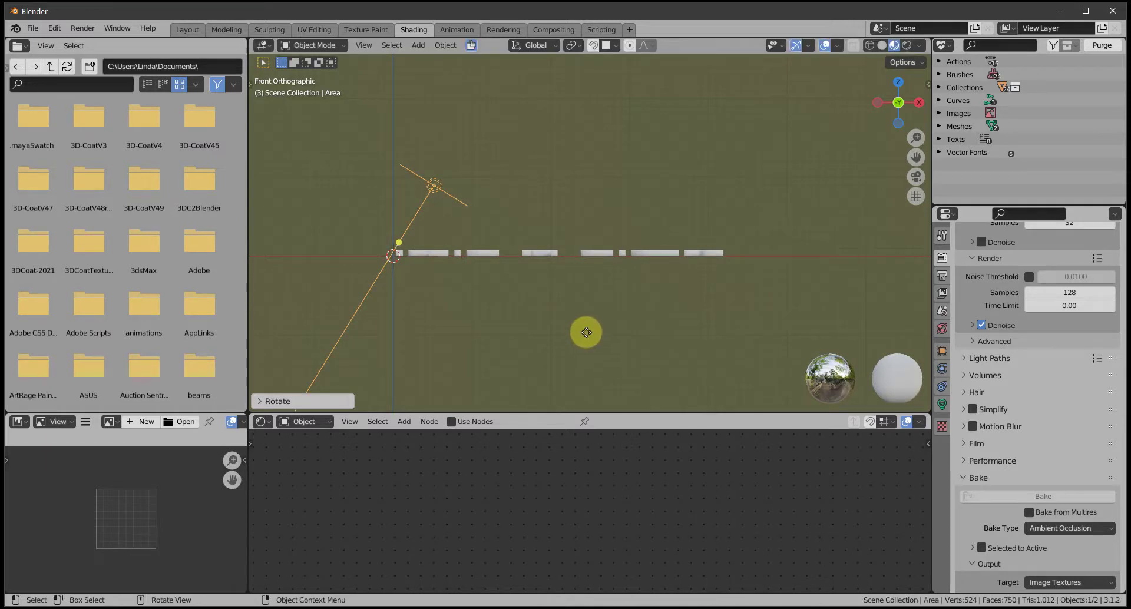
pyautogui.press('g')
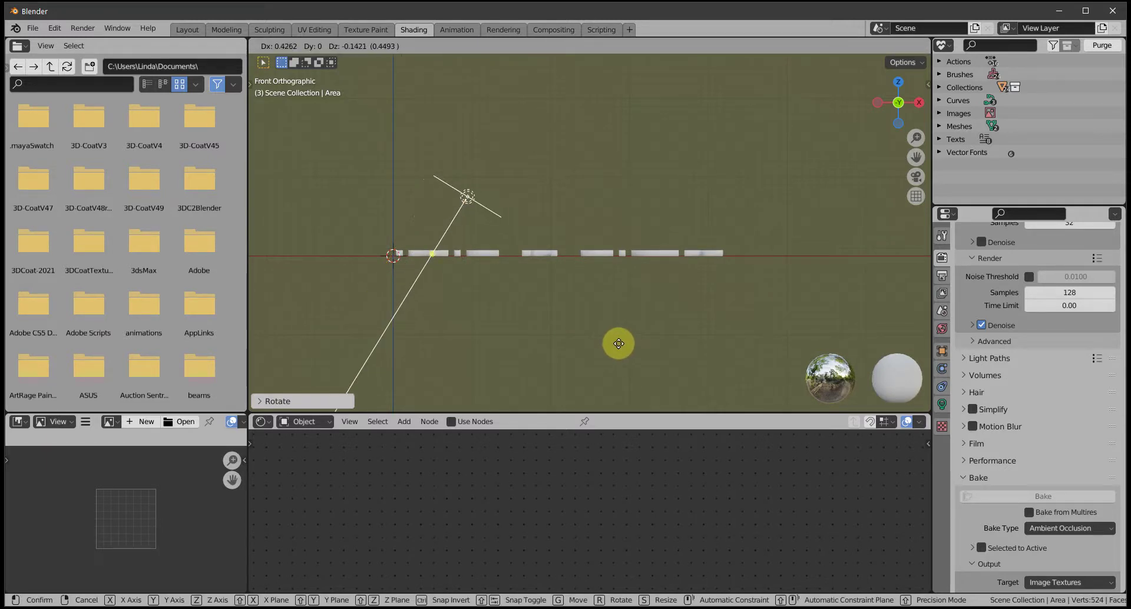
pyautogui.click(619, 345)
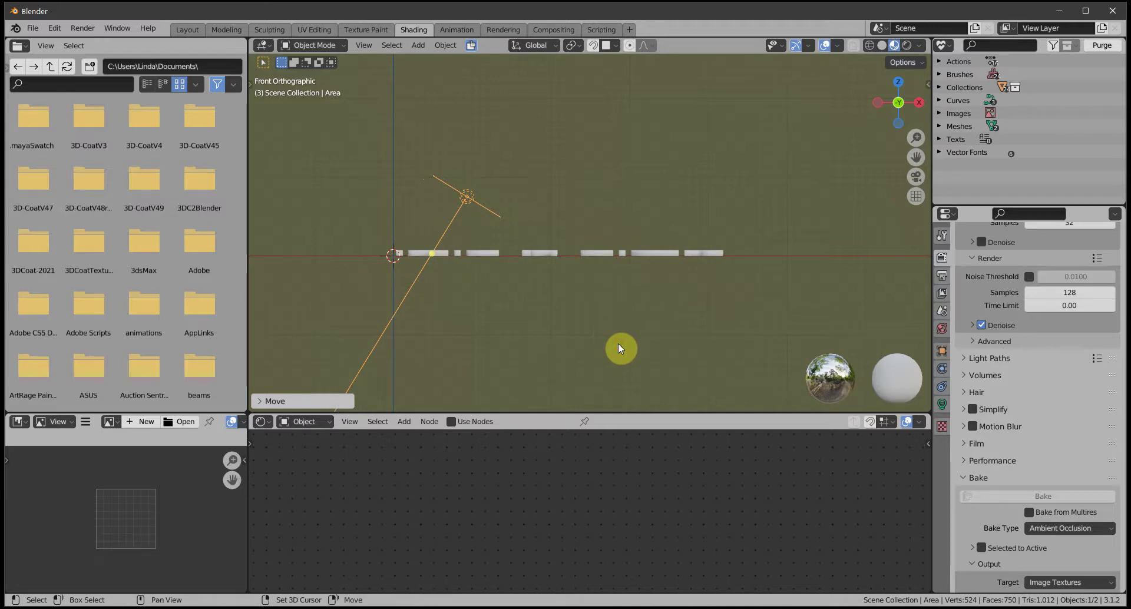
# Duplicate the area light twice along X at offsets of about 1.6 and 2.0, and shift the middle light about 0.12 along X
pyautogui.hotkey('shift', 'd')
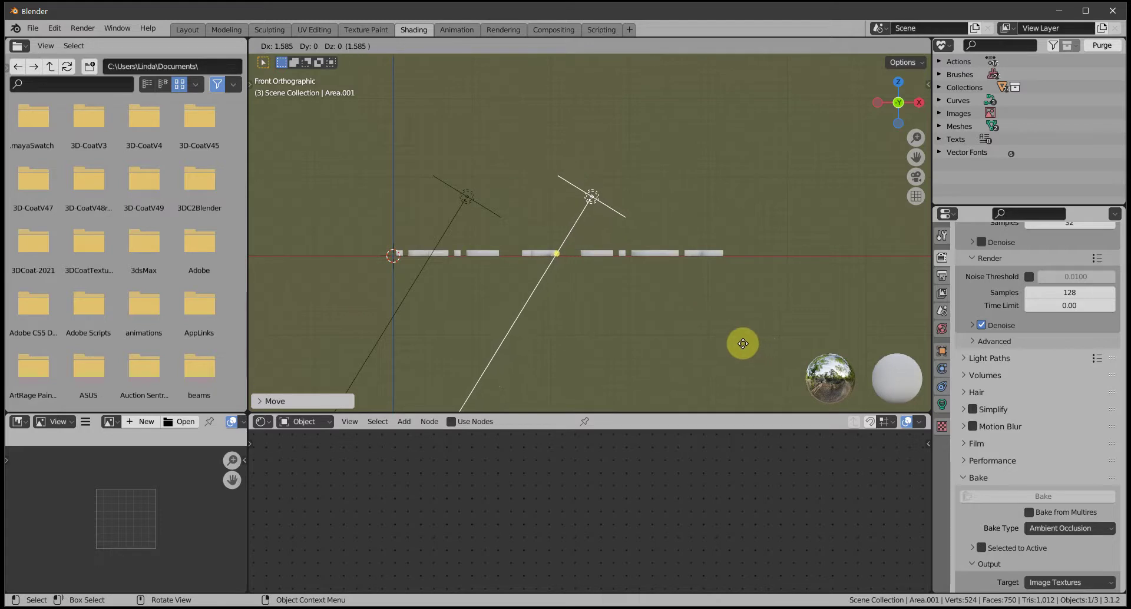
pyautogui.click(743, 343)
pyautogui.hotkey('shift', 'd')
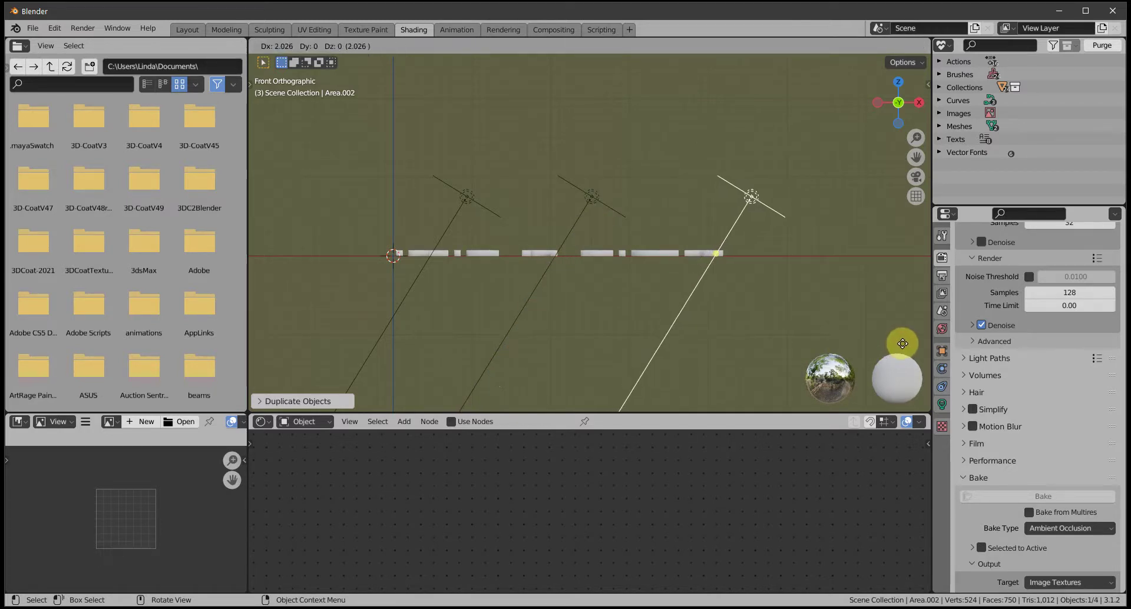
pyautogui.click(902, 344)
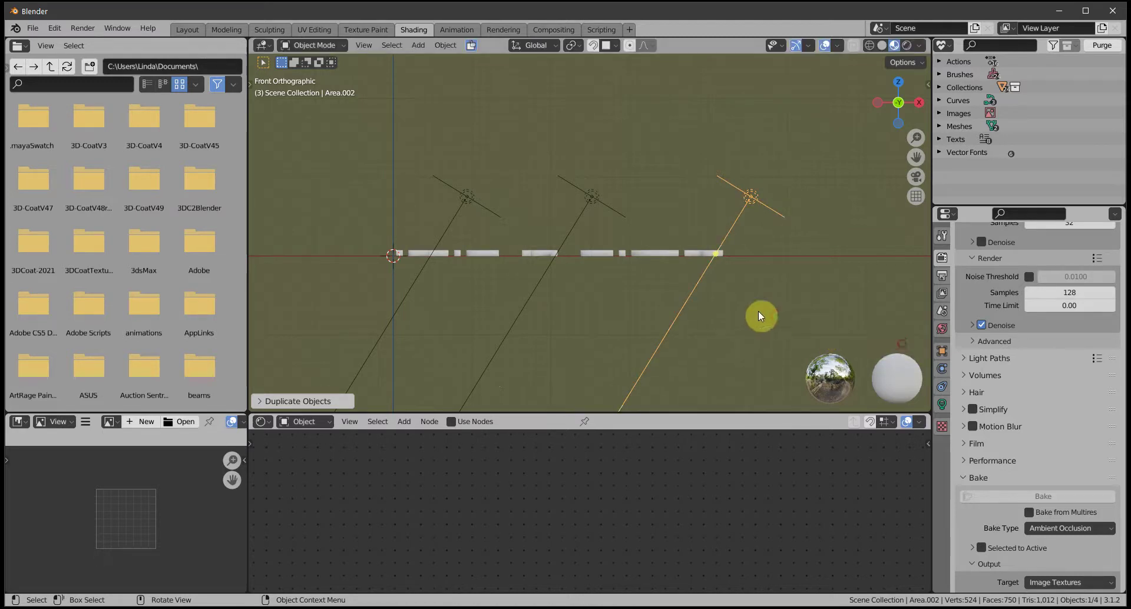
pyautogui.click(594, 199)
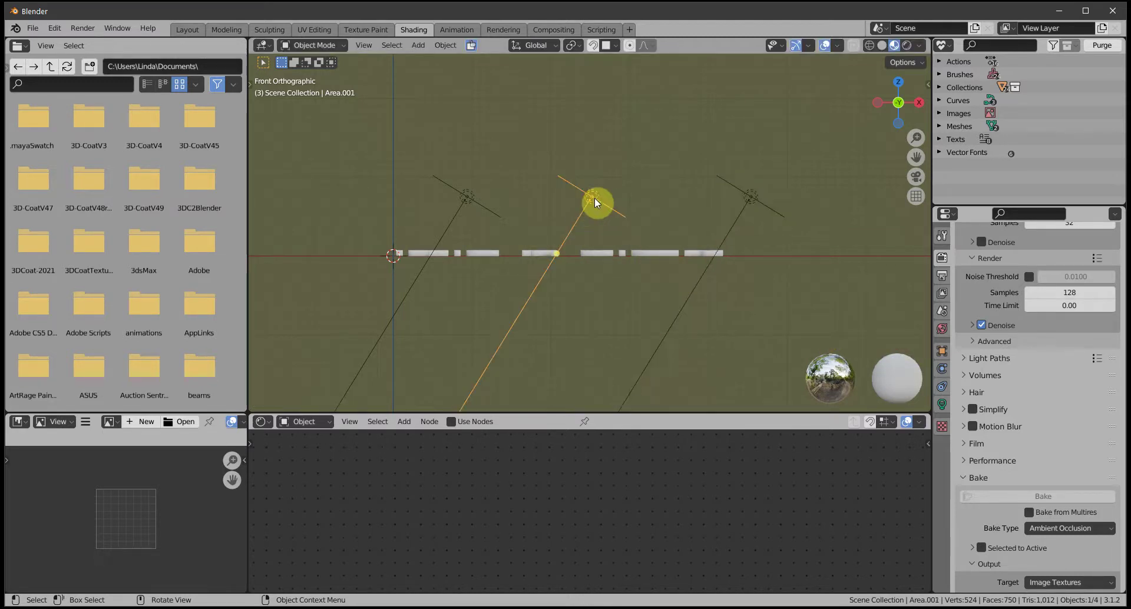
pyautogui.press('g')
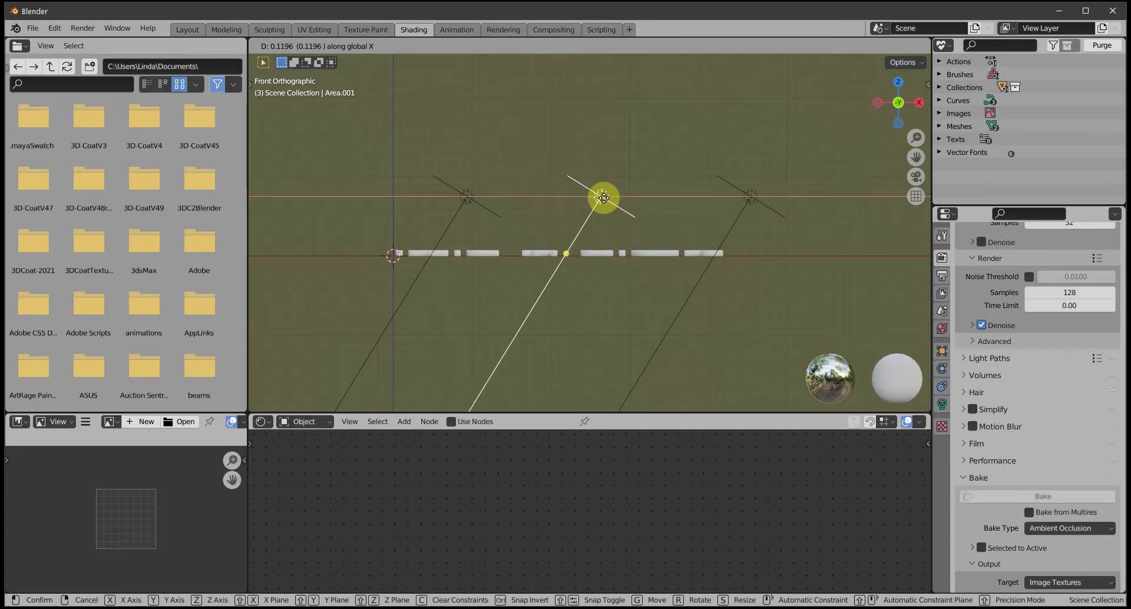
pyautogui.click(604, 200)
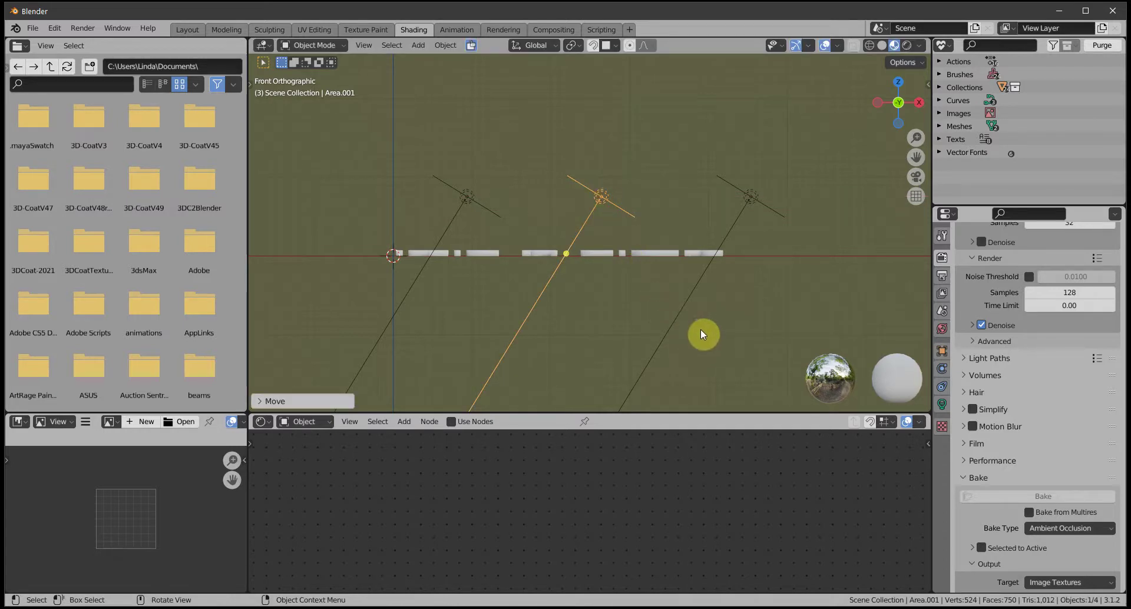
# Select the text and enlarge the Shader Editor to show its gold material nodes, with the 3D view angled onto the lettering
pyautogui.click(641, 258)
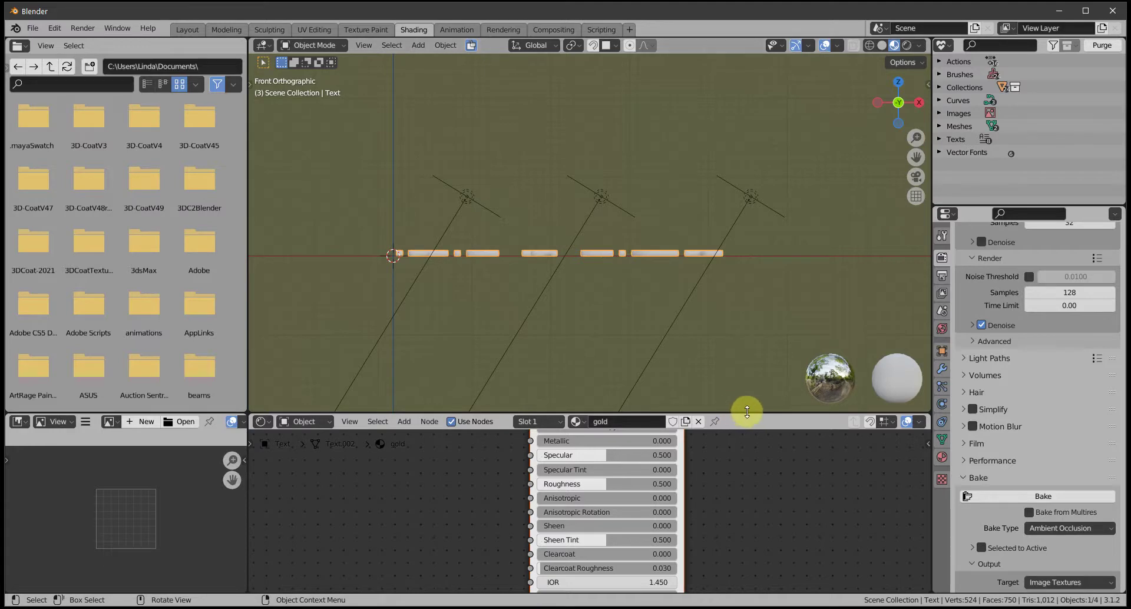
pyautogui.moveTo(751, 413); pyautogui.dragTo(753, 249)
pyautogui.scroll(-2, 776, 378)
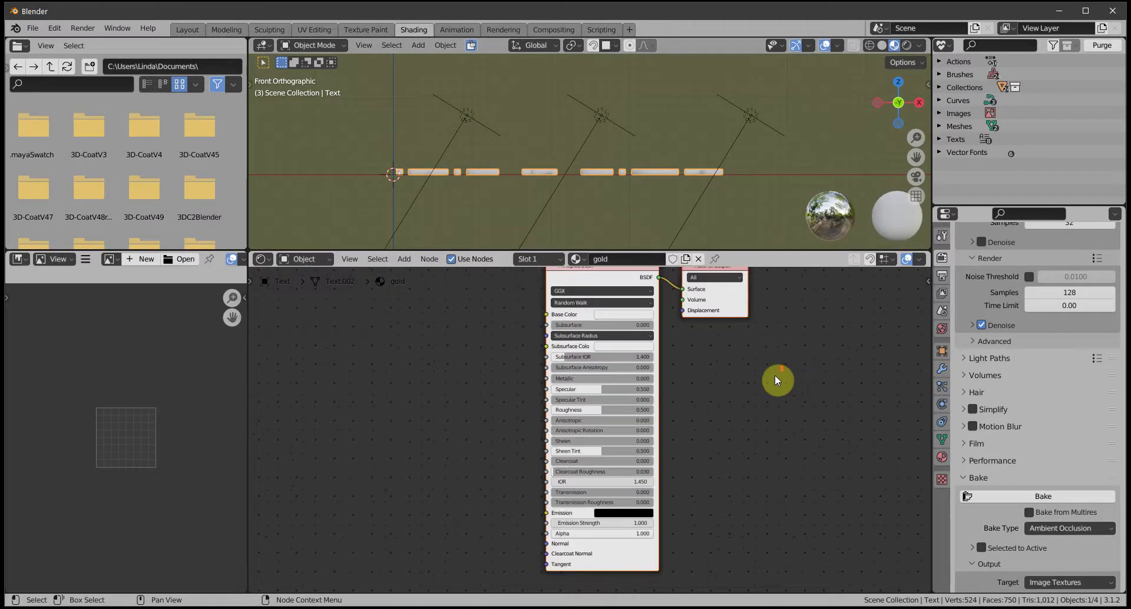
pyautogui.moveTo(776, 380); pyautogui.dragTo(619, 426, button='middle')
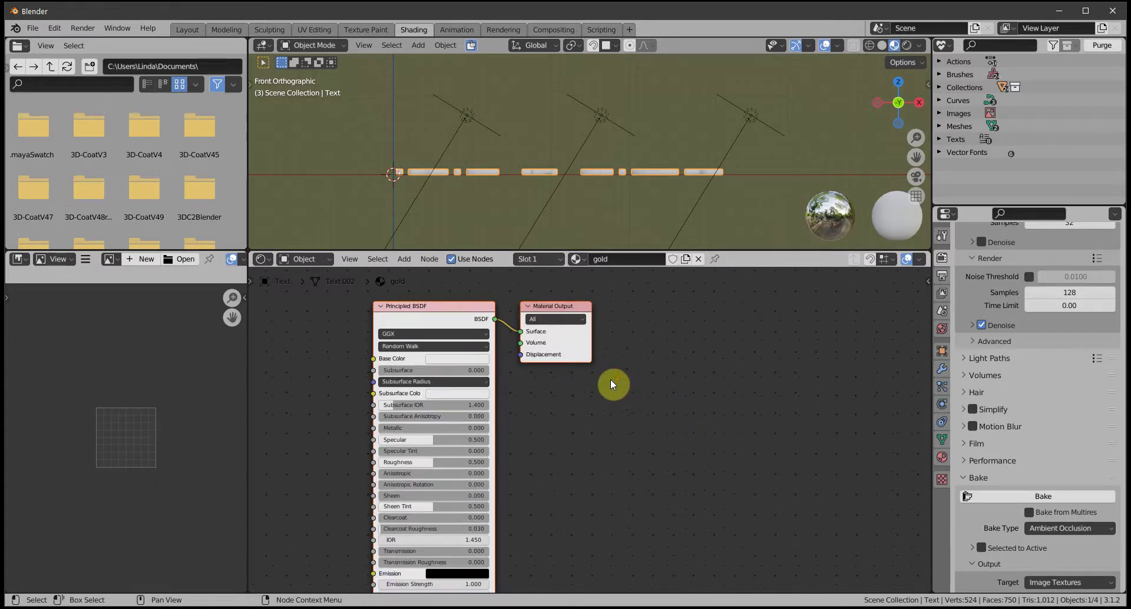
pyautogui.moveTo(611, 381); pyautogui.dragTo(662, 406, button='middle')
pyautogui.scroll(1, 662, 407)
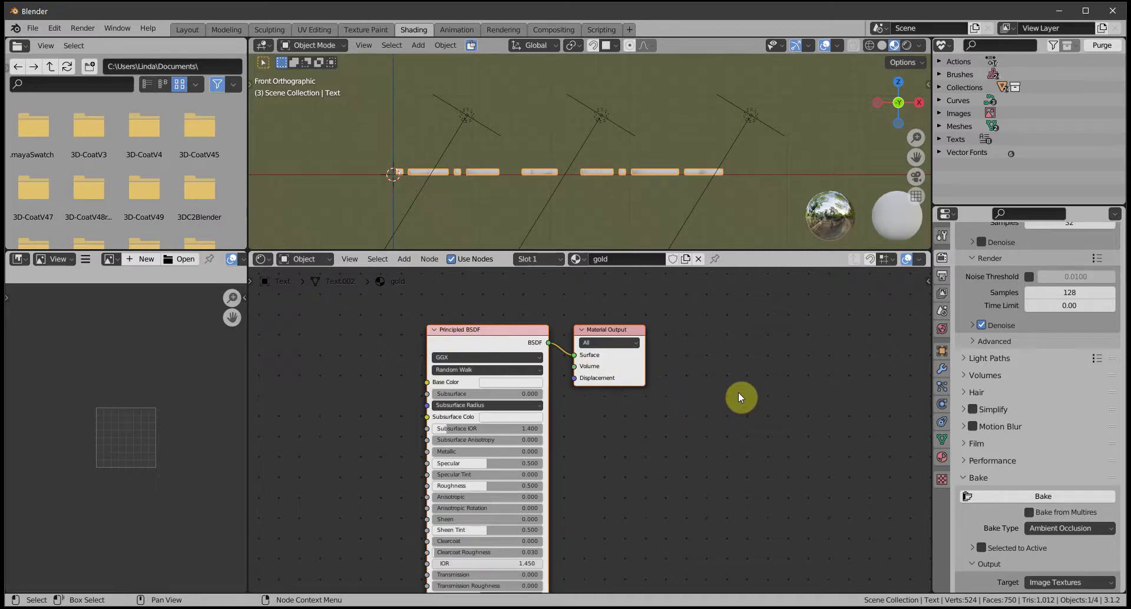
pyautogui.moveTo(761, 193); pyautogui.dragTo(777, 218, button='middle')
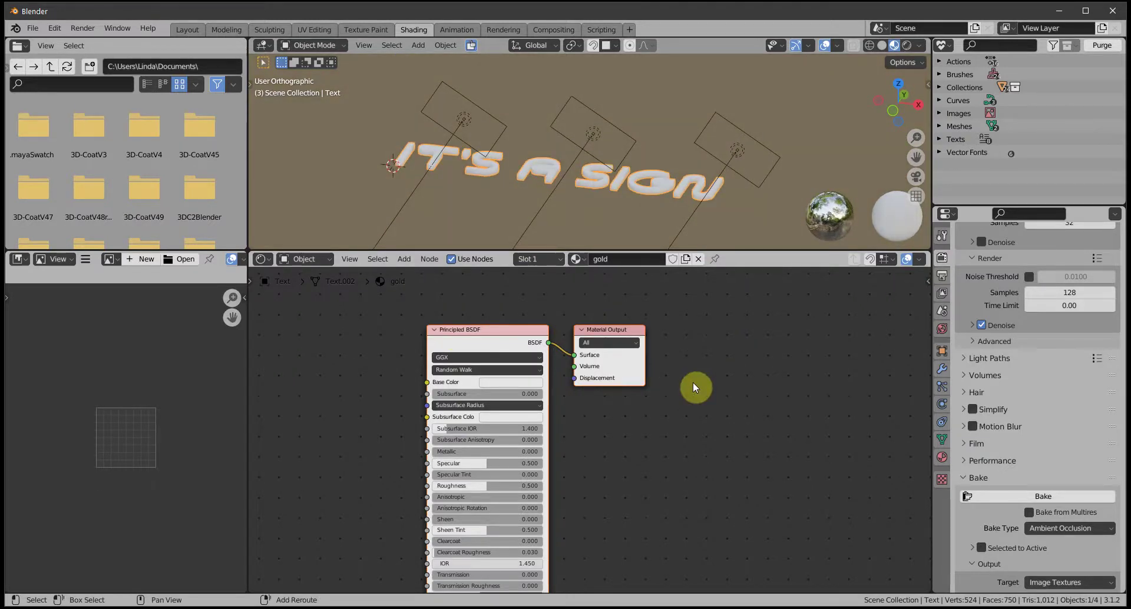
# Add an Image Texture node to the gold material and place it unconnected beside the Material Output node
pyautogui.hotkey('shift', 'a')
pyautogui.moveTo(651, 443)
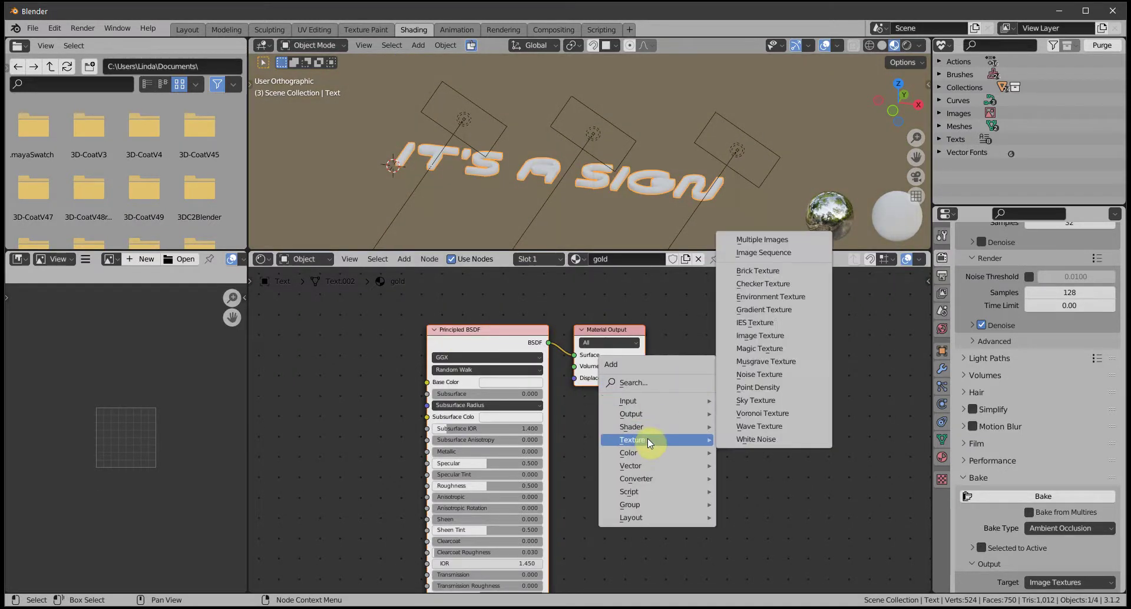
pyautogui.click(766, 336)
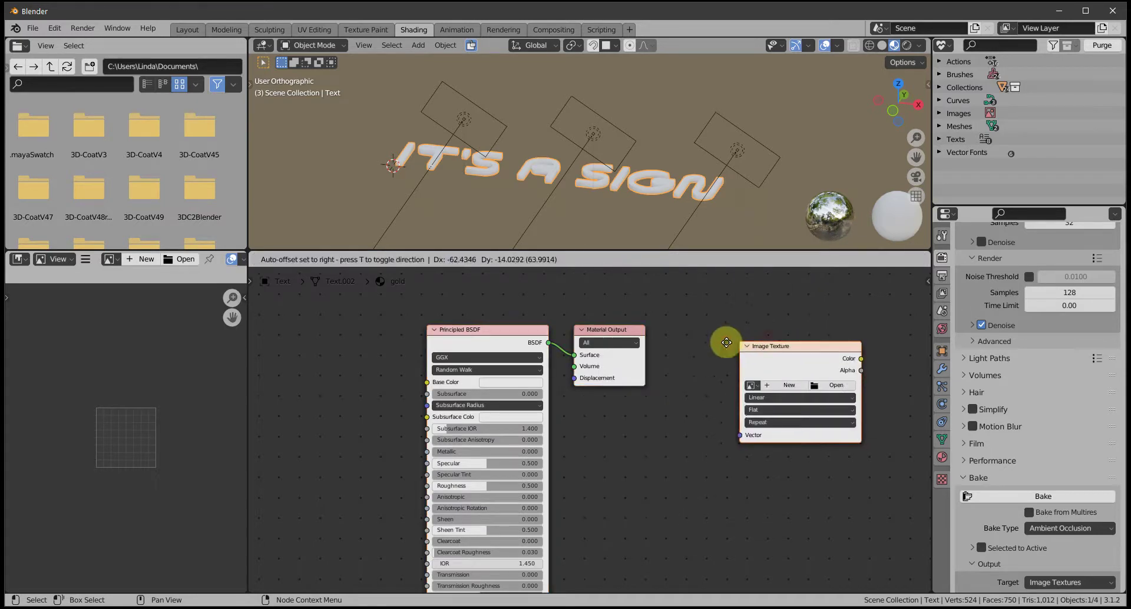
pyautogui.click(672, 329)
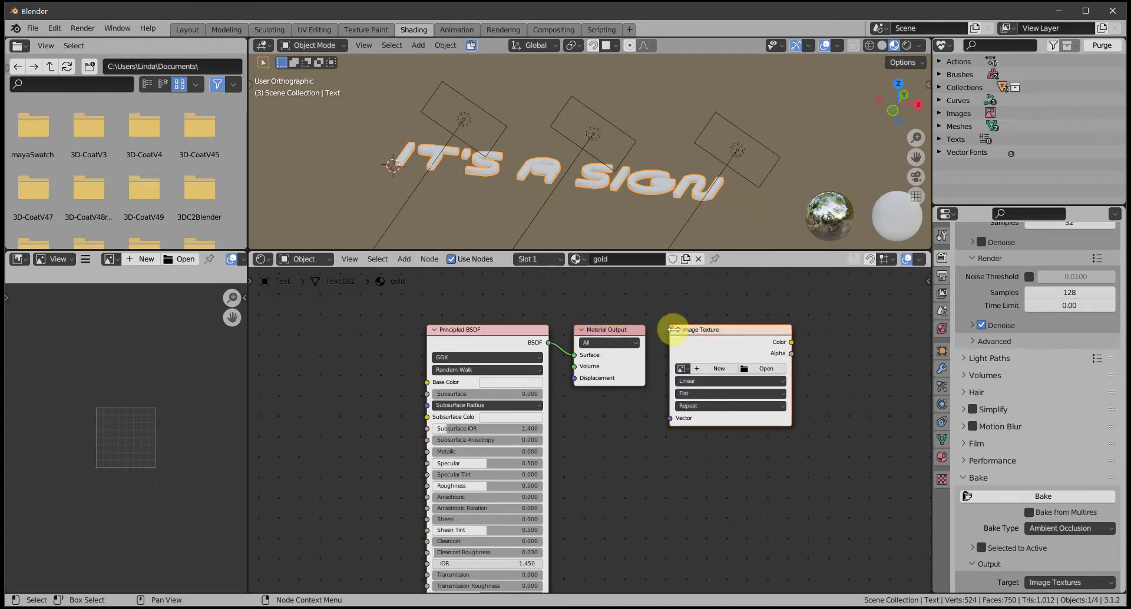
# Create a new blank 2048 × 2048 px image without alpha in the Image Texture node, keeping the name Untitled
pyautogui.click(716, 371)
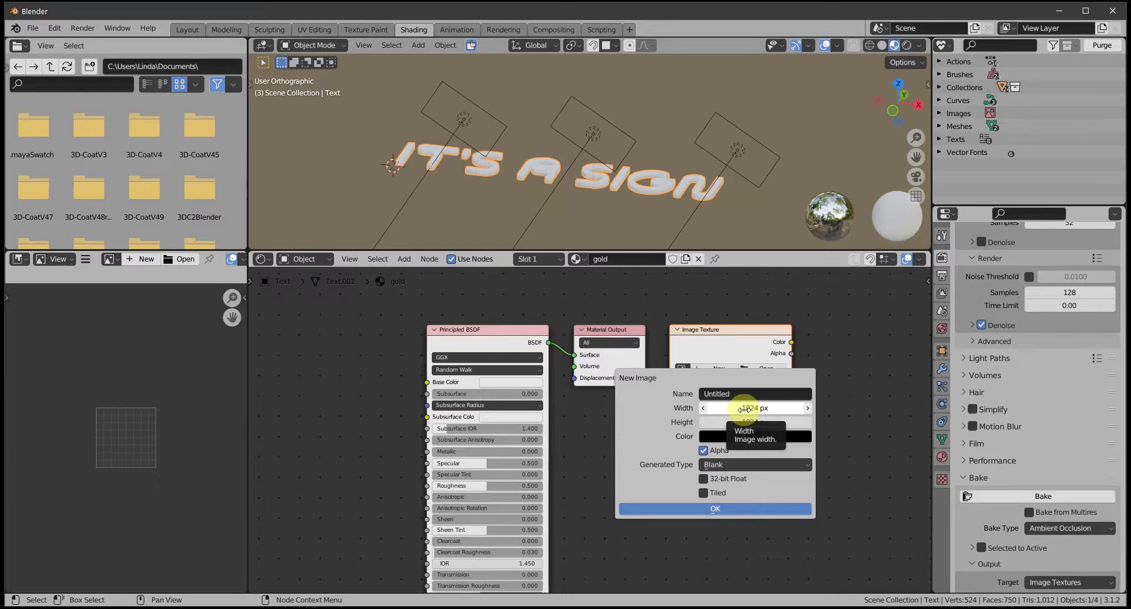
pyautogui.click(745, 409)
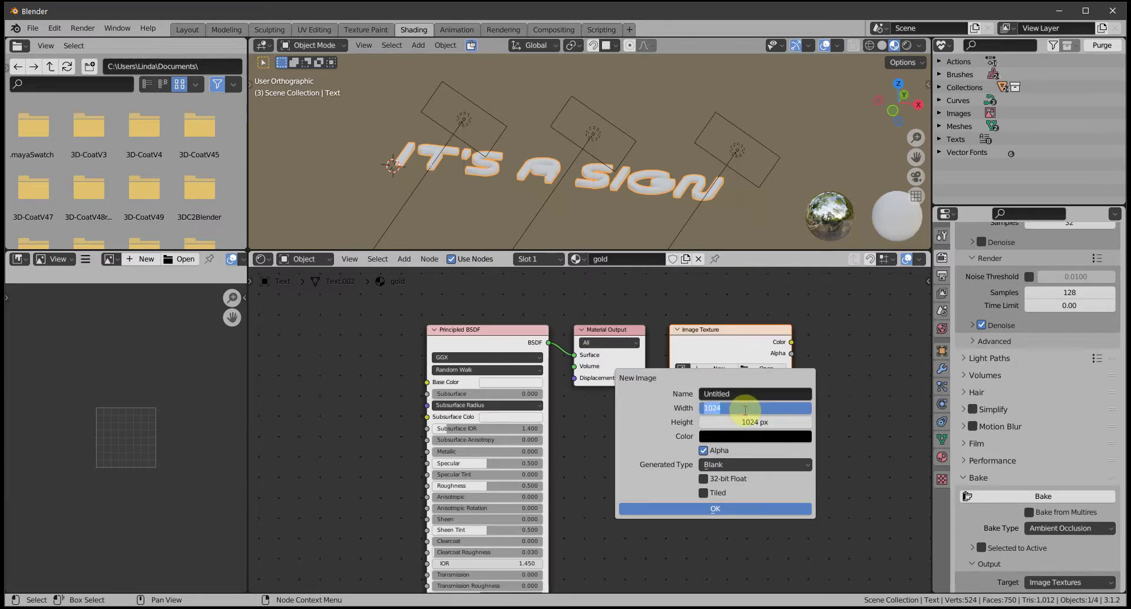
pyautogui.write('2048')
pyautogui.click(748, 424)
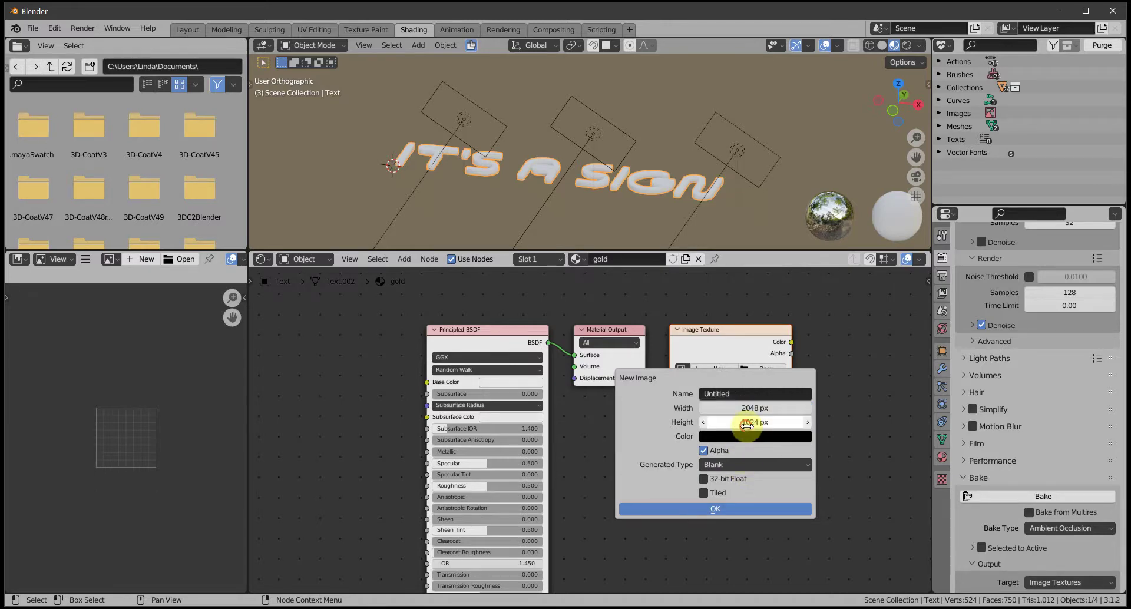
pyautogui.write('2048')
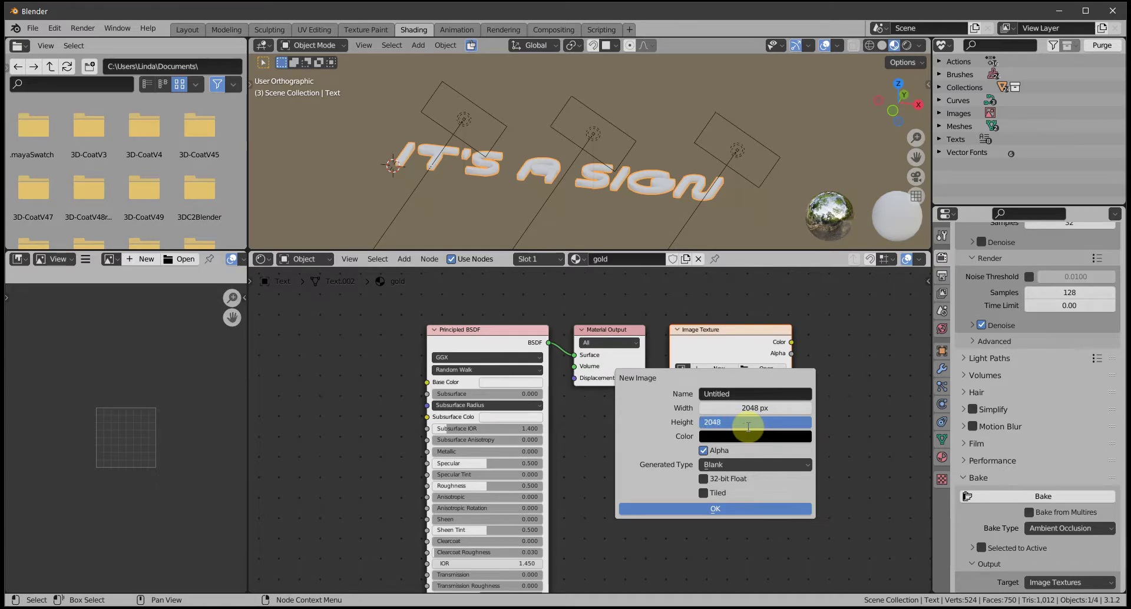
pyautogui.press('Return')
pyautogui.click(704, 451)
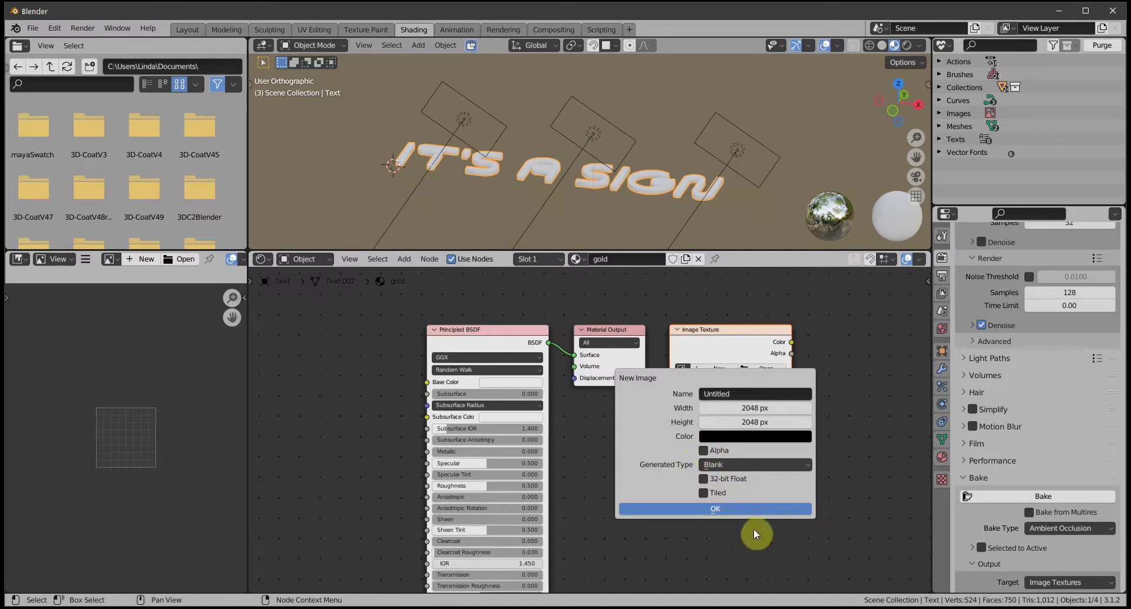
pyautogui.click(714, 509)
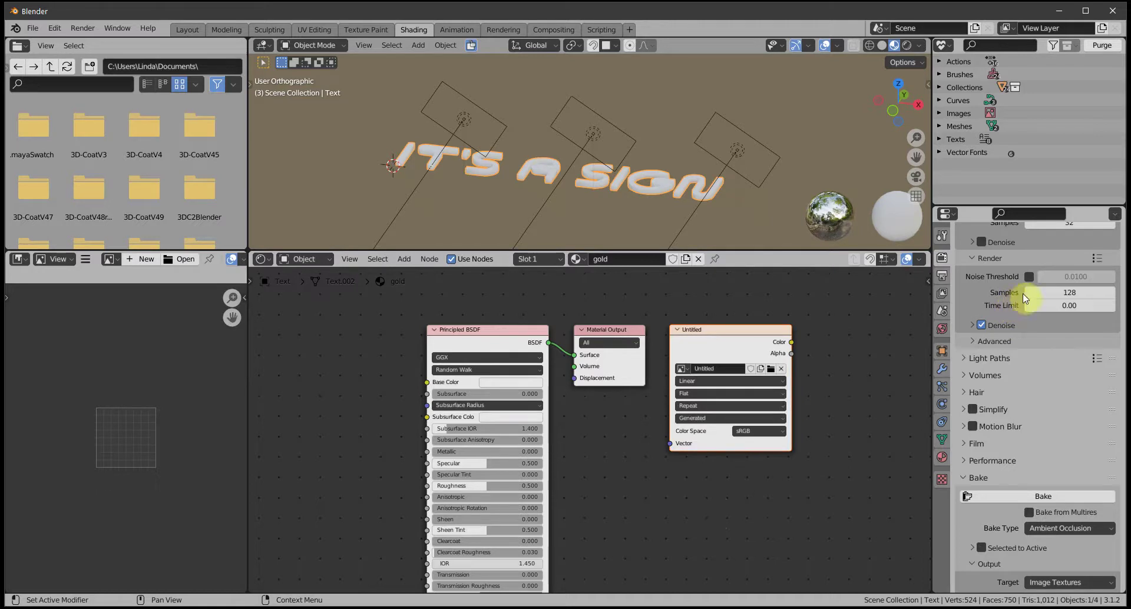
# Enlarge the Properties editor, set the bake type to Combined and include the Glossy contribution
pyautogui.moveTo(1078, 204); pyautogui.dragTo(1076, 112)
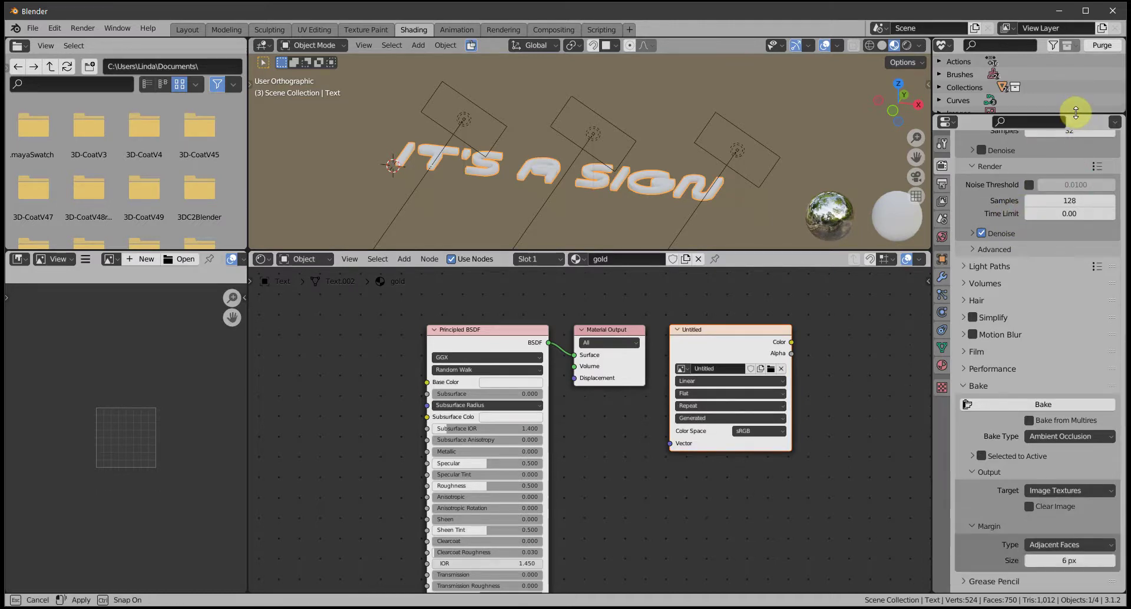
pyautogui.scroll(4, 1054, 327)
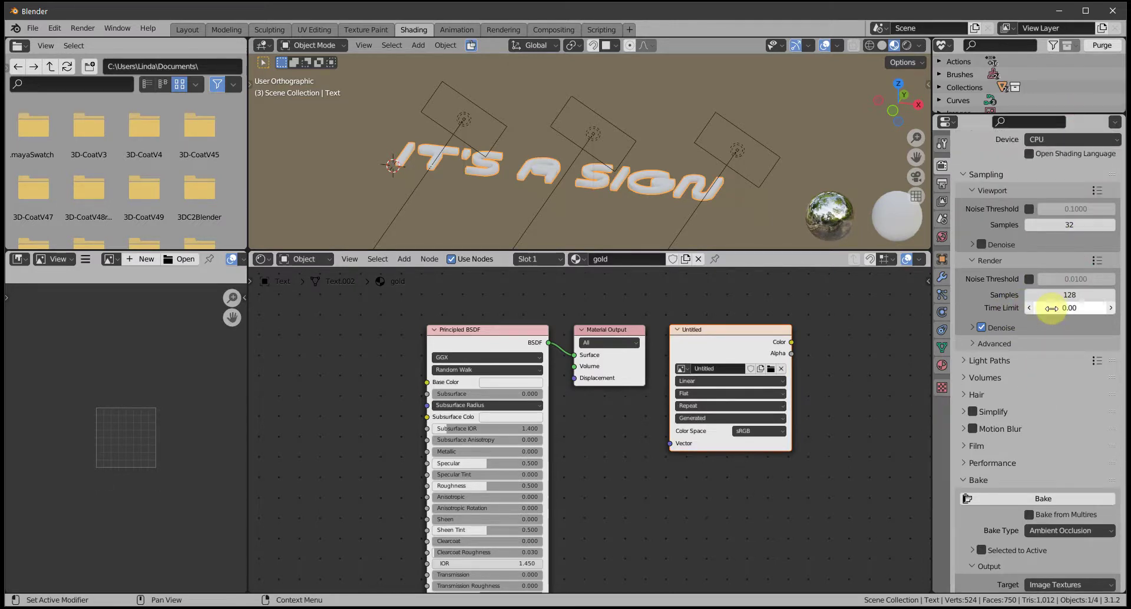
pyautogui.scroll(-5, 1044, 348)
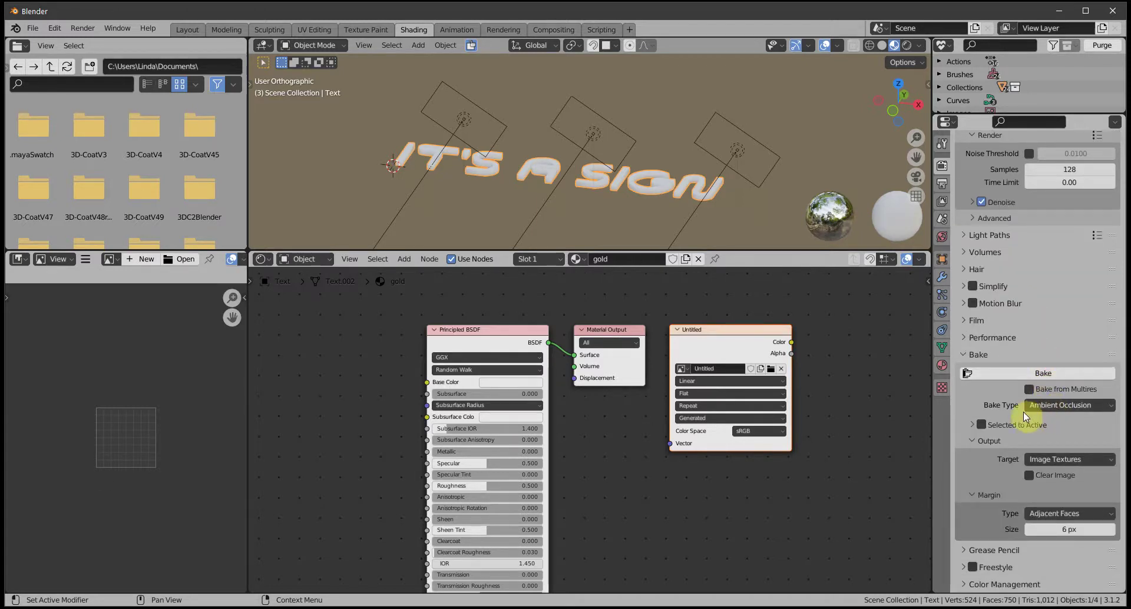
pyautogui.click(1080, 405)
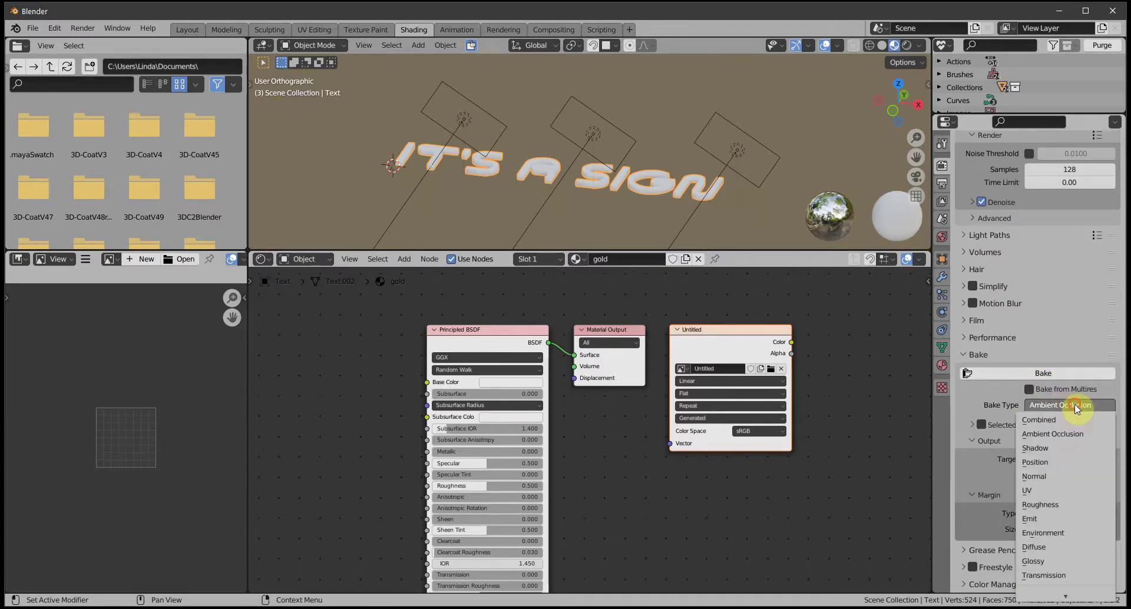
pyautogui.click(1071, 420)
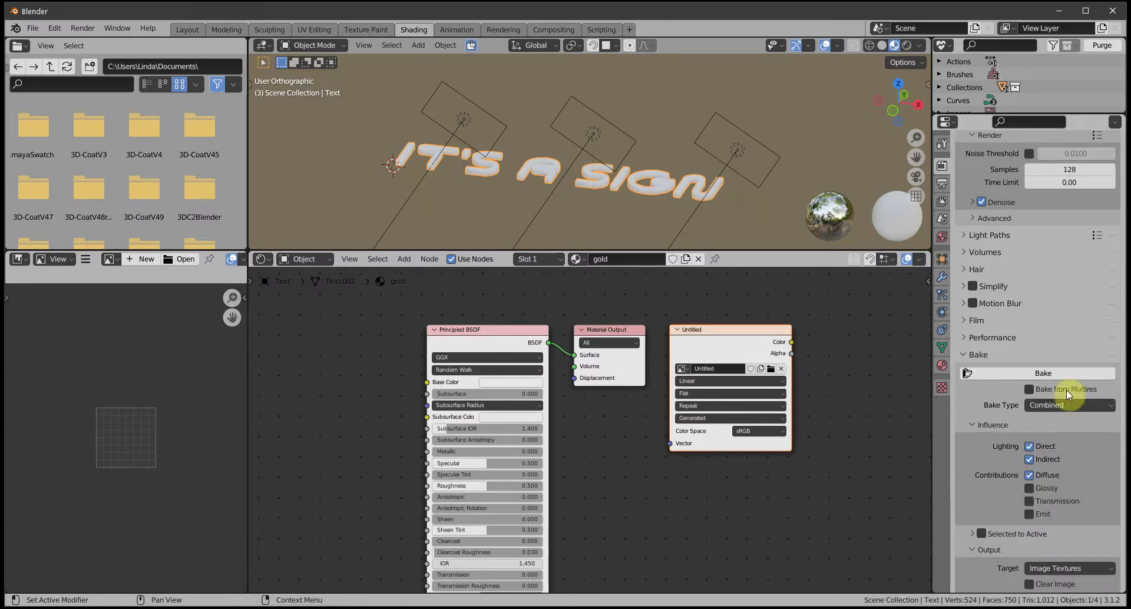
pyautogui.click(1030, 488)
pyautogui.scroll(-4, 1079, 497)
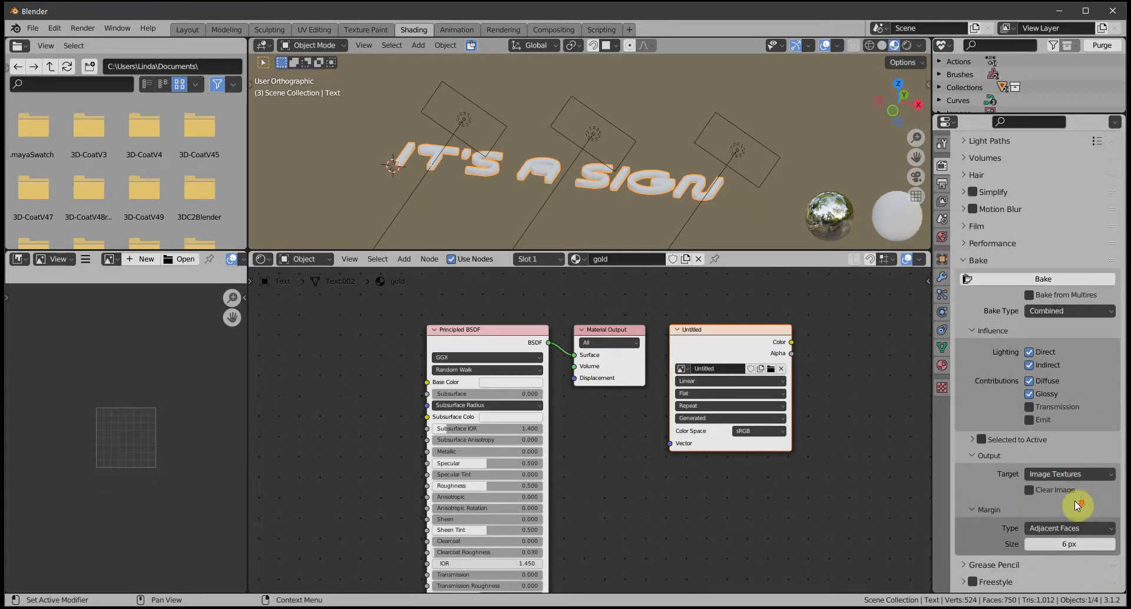
# Expand the Cycles Light Paths settings and set the Transmission and Transparent max bounces to 0
pyautogui.scroll(12, 1079, 497)
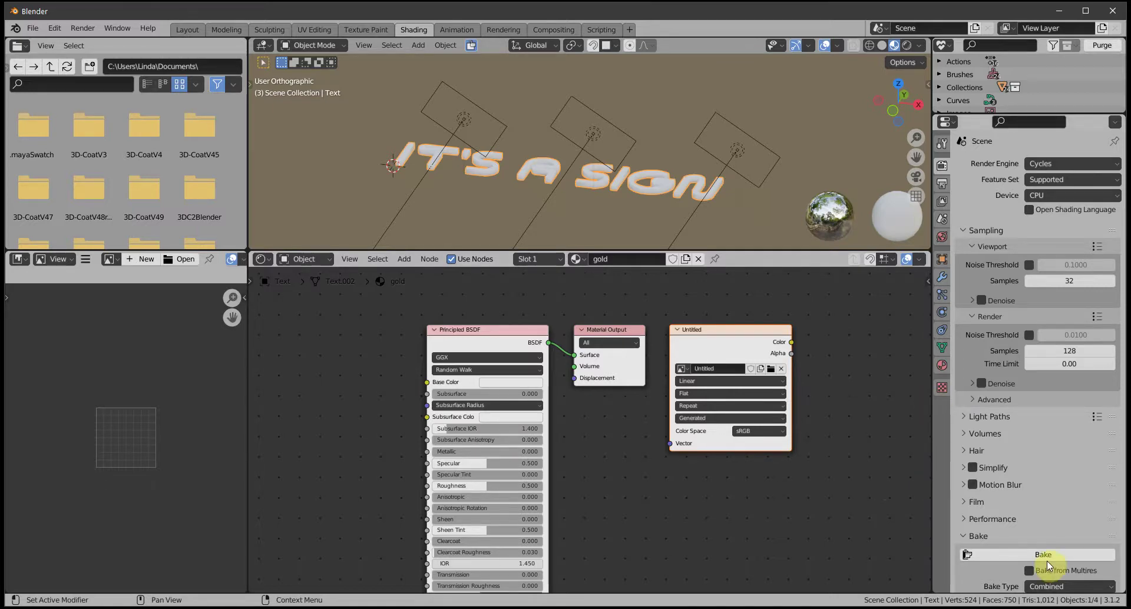
pyautogui.scroll(-3, 1066, 475)
pyautogui.scroll(-1, 1060, 475)
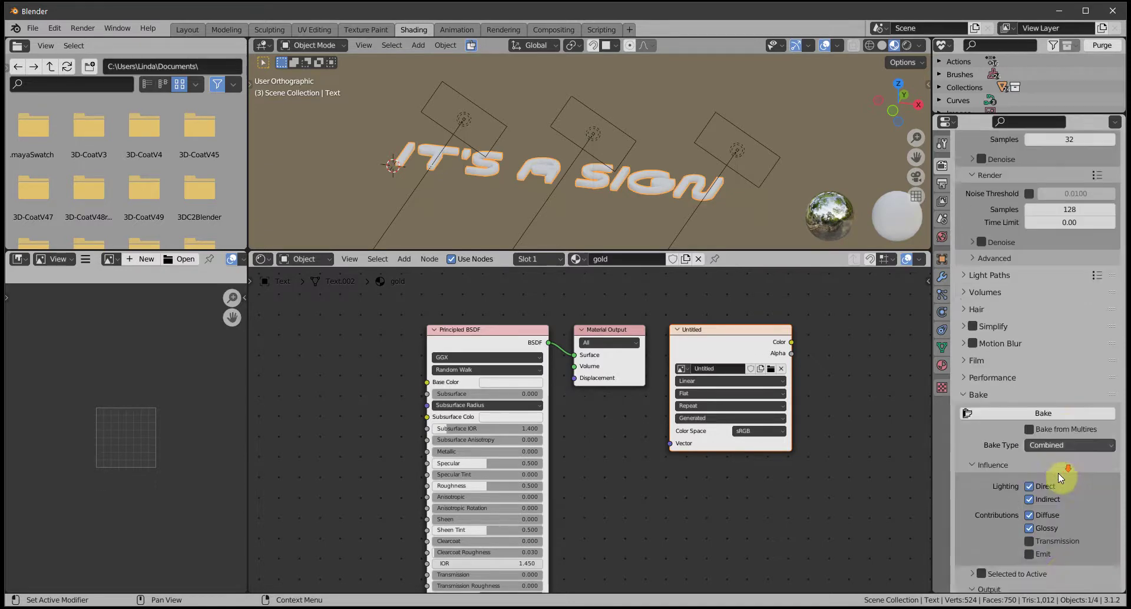
pyautogui.scroll(-2, 1061, 477)
pyautogui.scroll(3, 1059, 478)
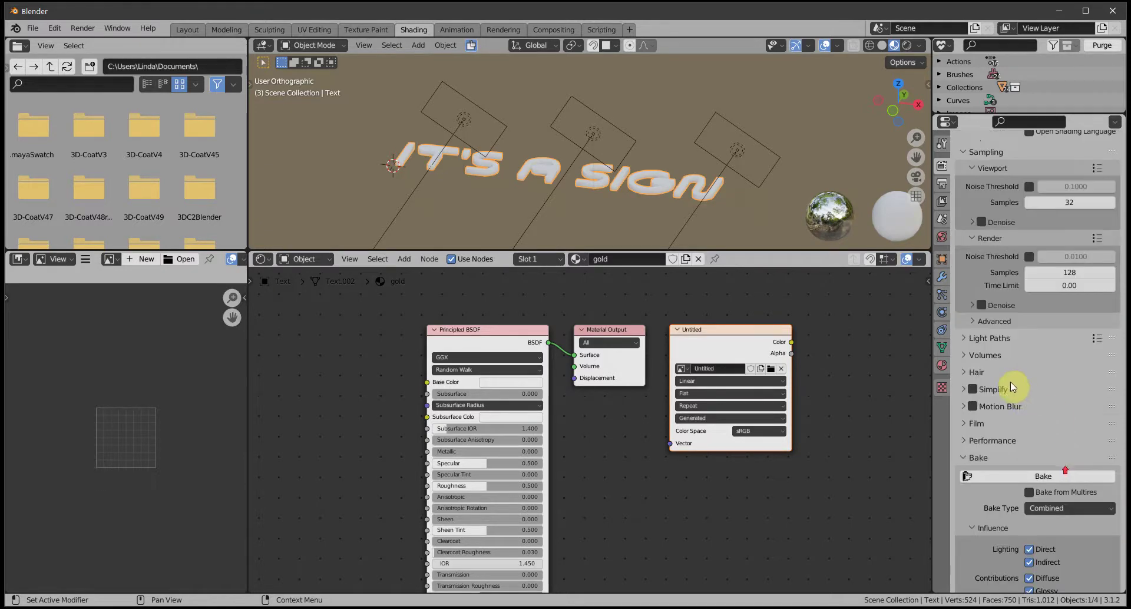
pyautogui.click(969, 340)
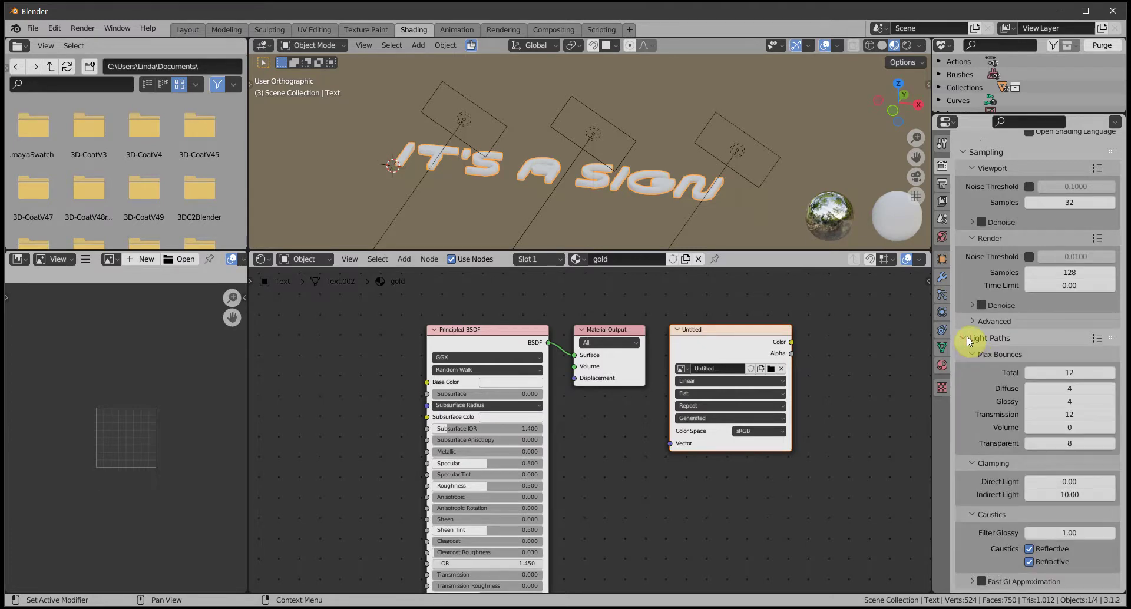
pyautogui.click(1062, 415)
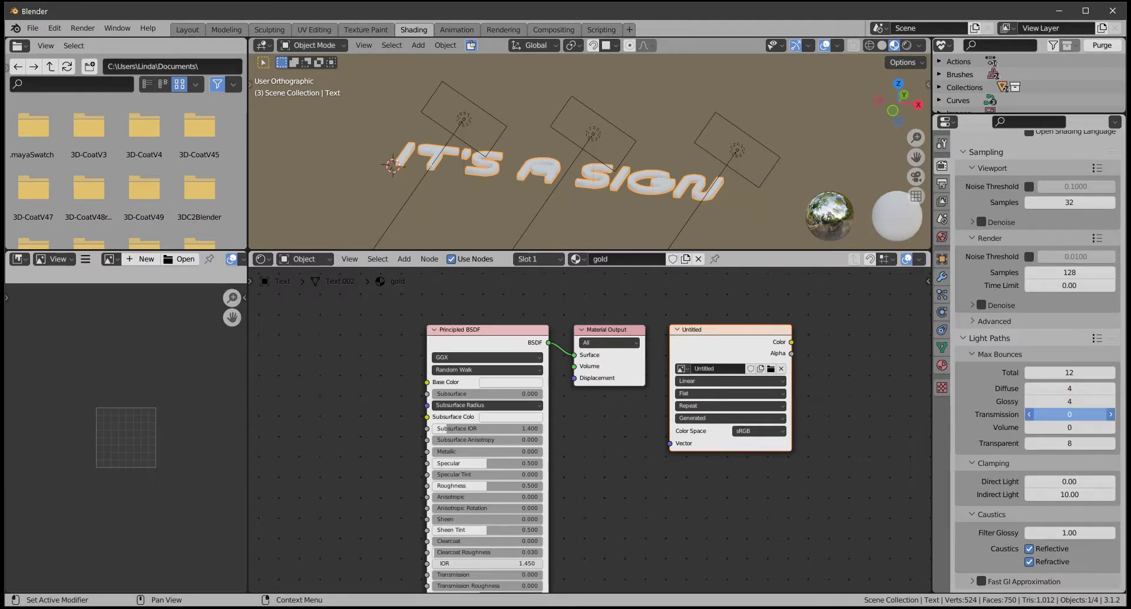
pyautogui.write('0')
pyautogui.press('Return')
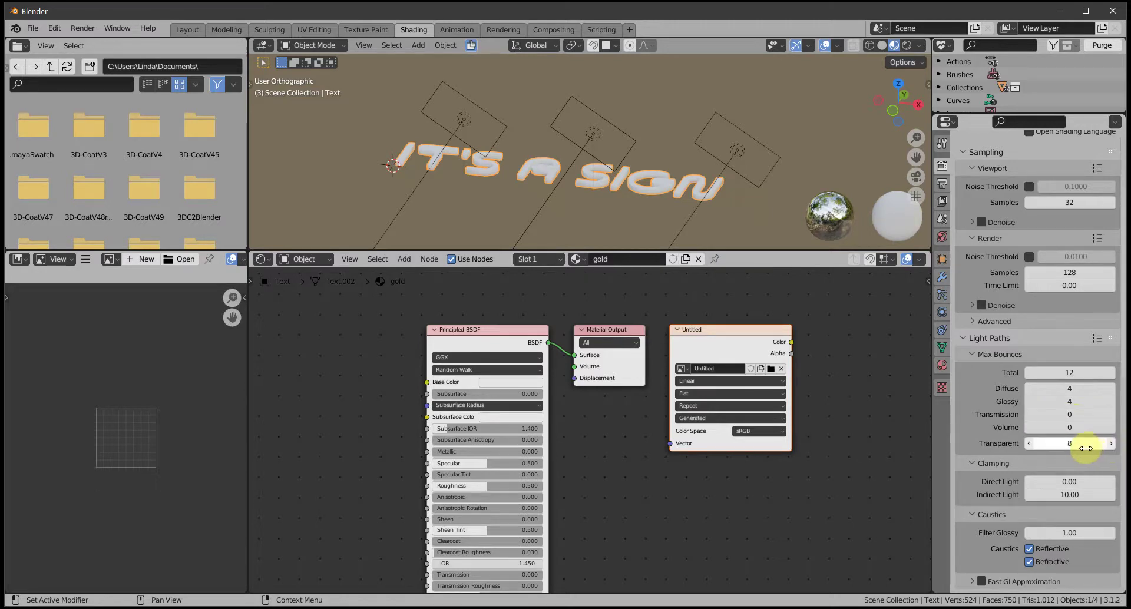
pyautogui.click(1067, 443)
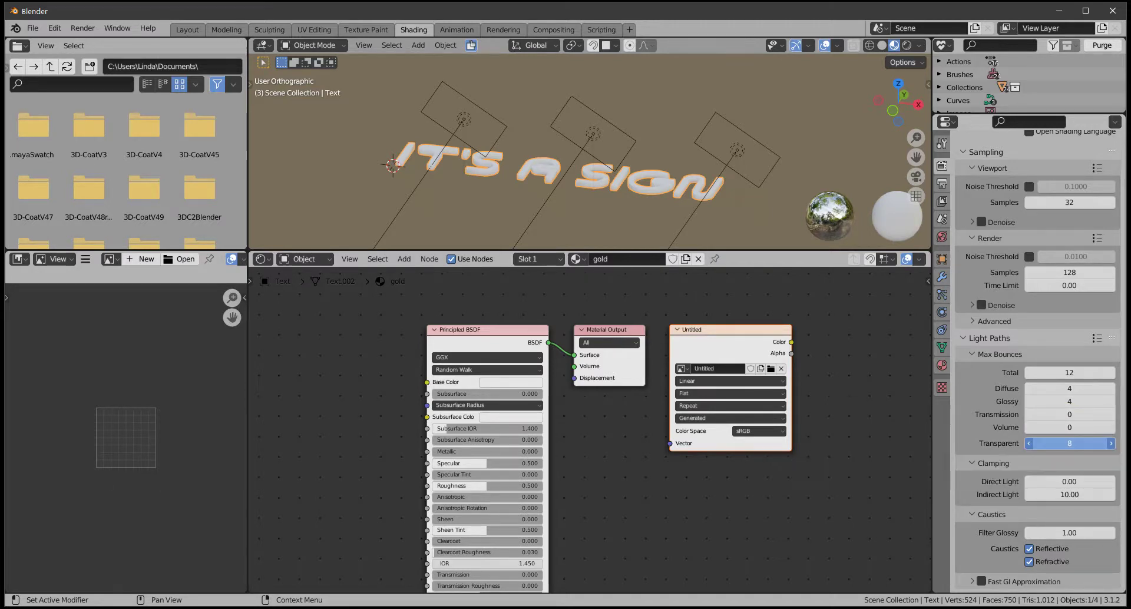
pyautogui.moveTo(1068, 444); pyautogui.dragTo(1070, 444)
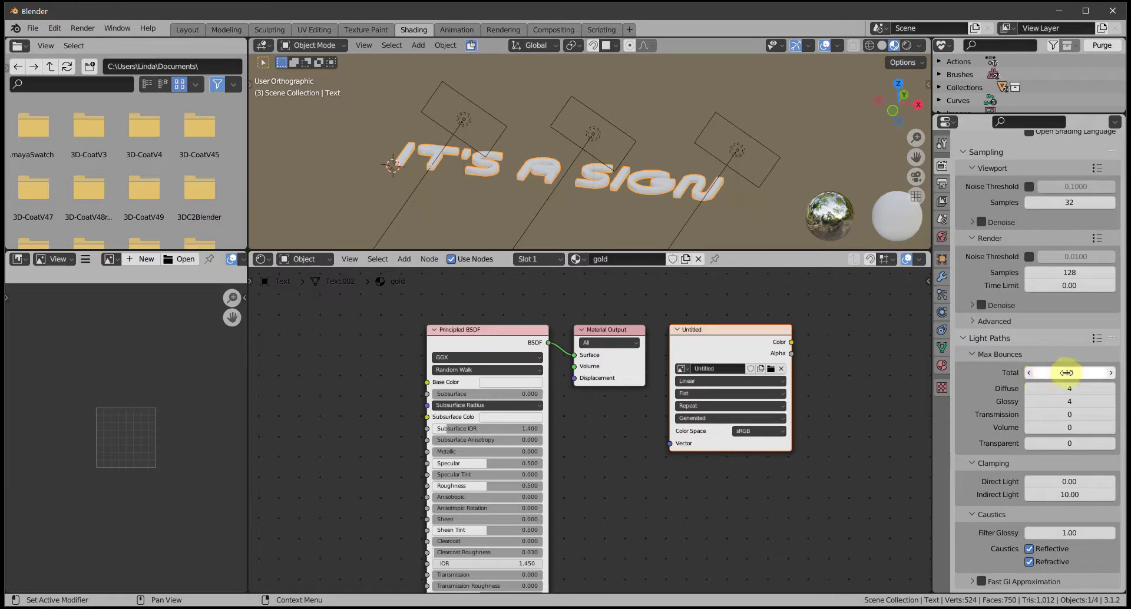
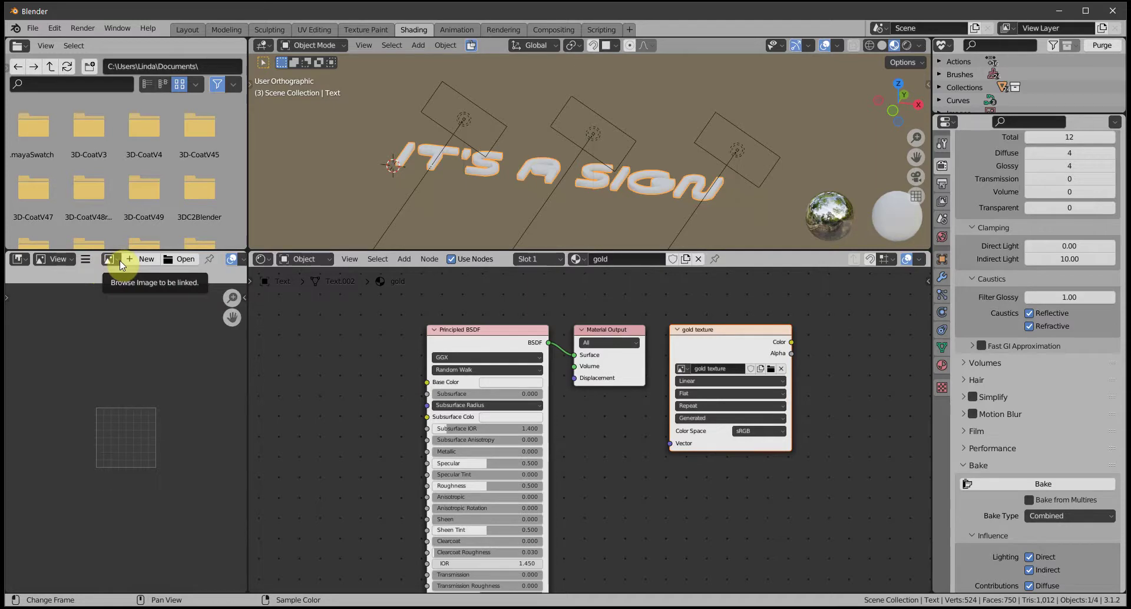
# Display the gold texture image in the Image Editor
pyautogui.scroll(-1, 151, 260)
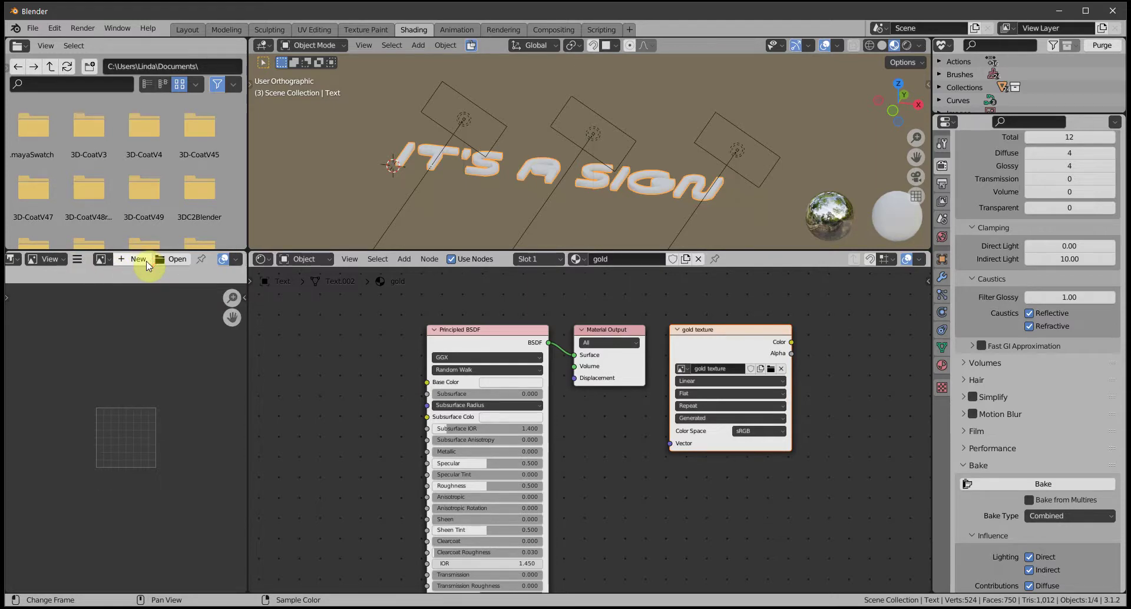
pyautogui.click(101, 259)
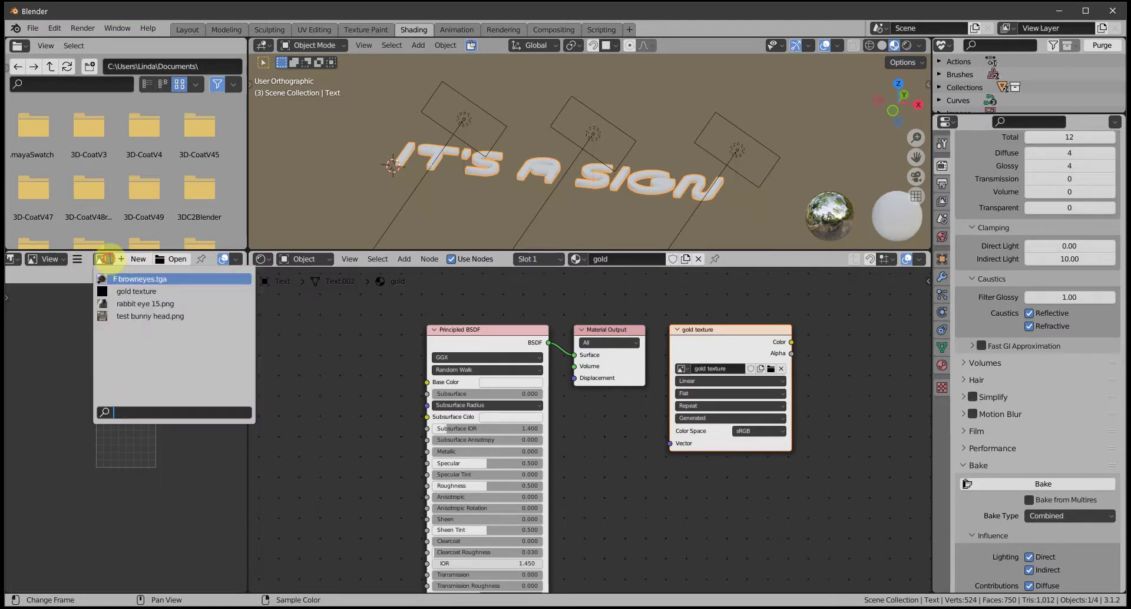
pyautogui.click(128, 292)
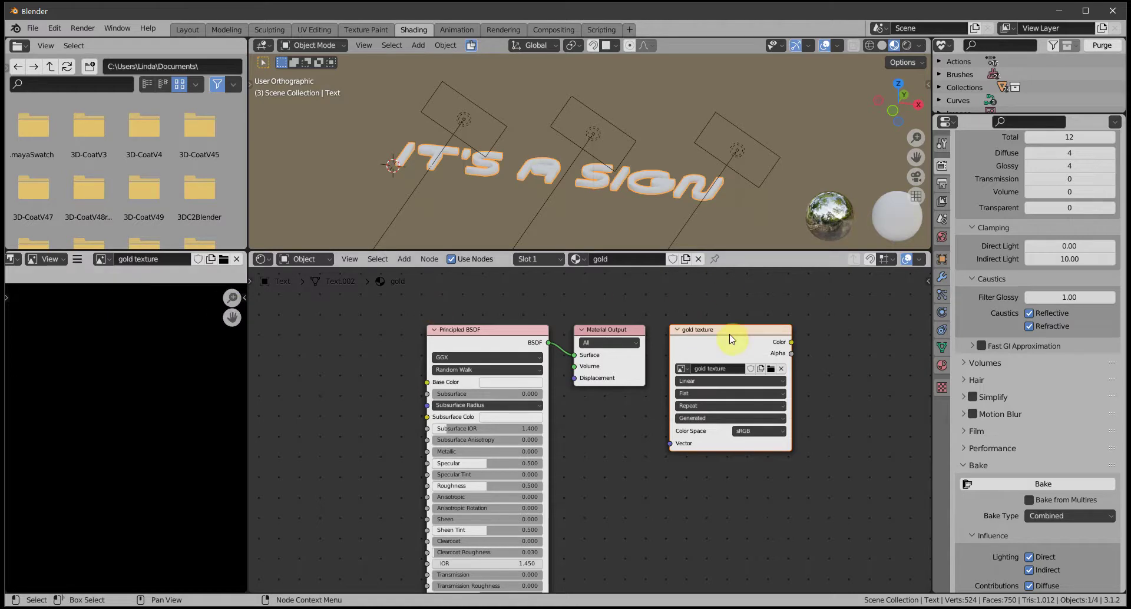
# Give the gold material's Principled BSDF a warm golden-yellow base color and set Metallic to 1
pyautogui.scroll(2, 550, 448)
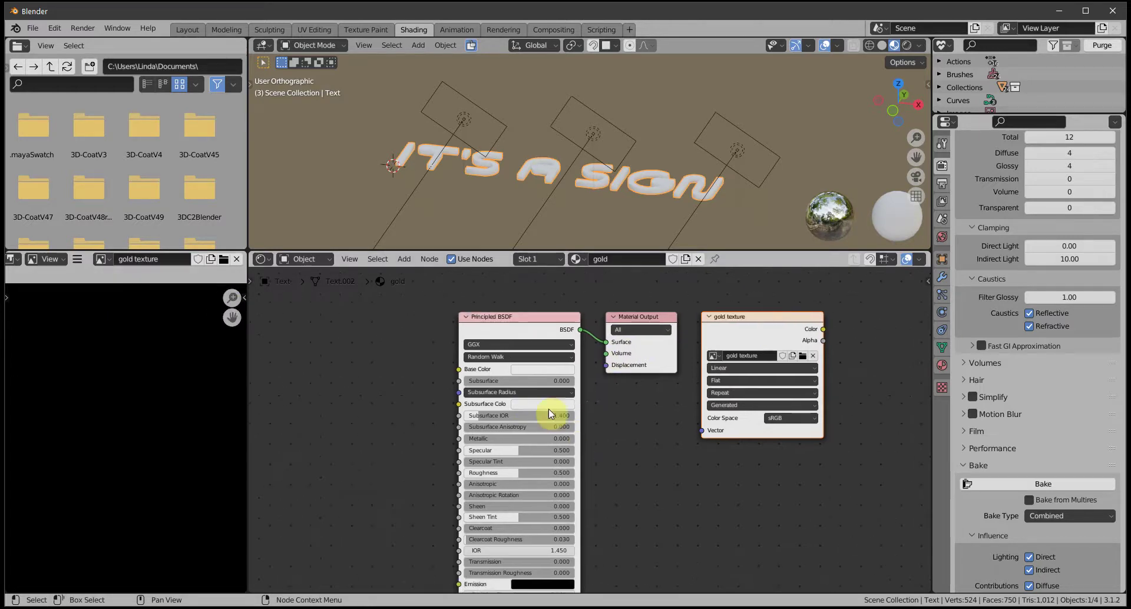
pyautogui.click(528, 354)
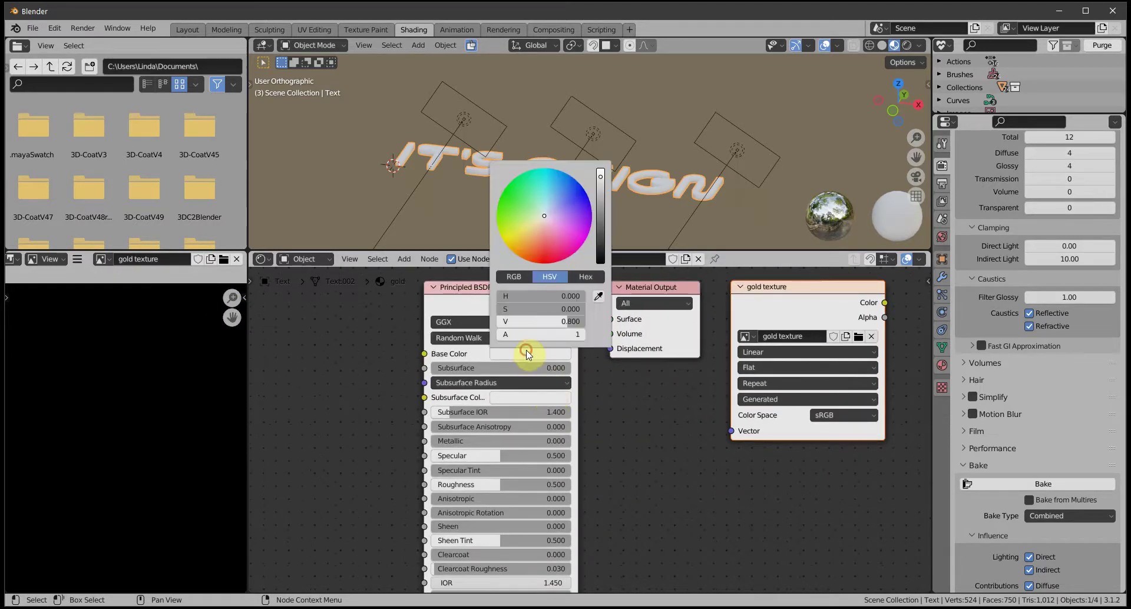
pyautogui.click(527, 237)
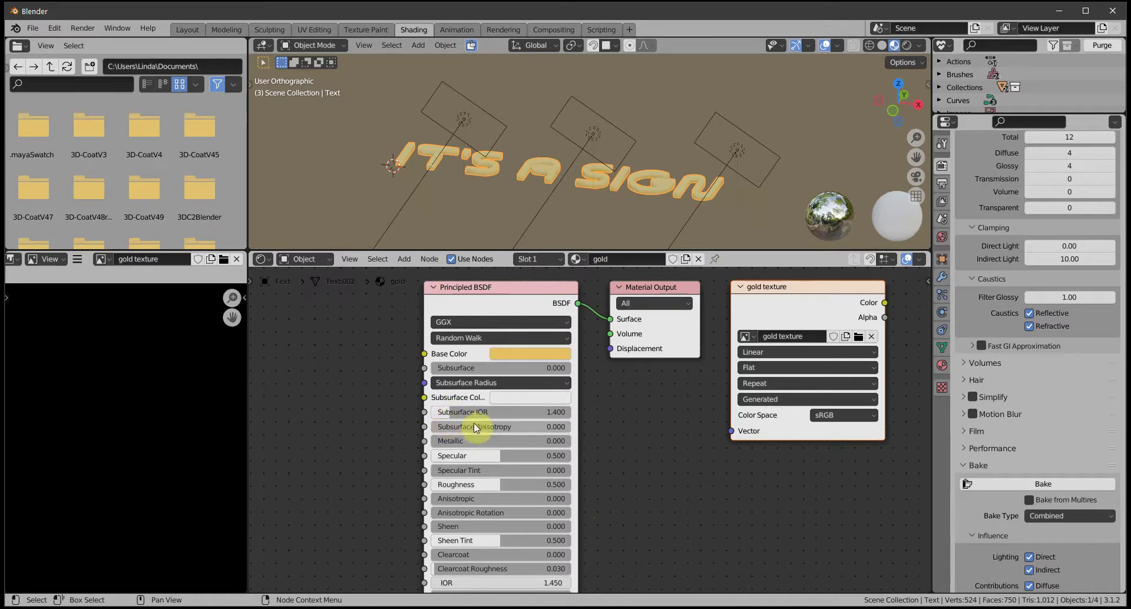
pyautogui.click(544, 442)
pyautogui.write('0.0')
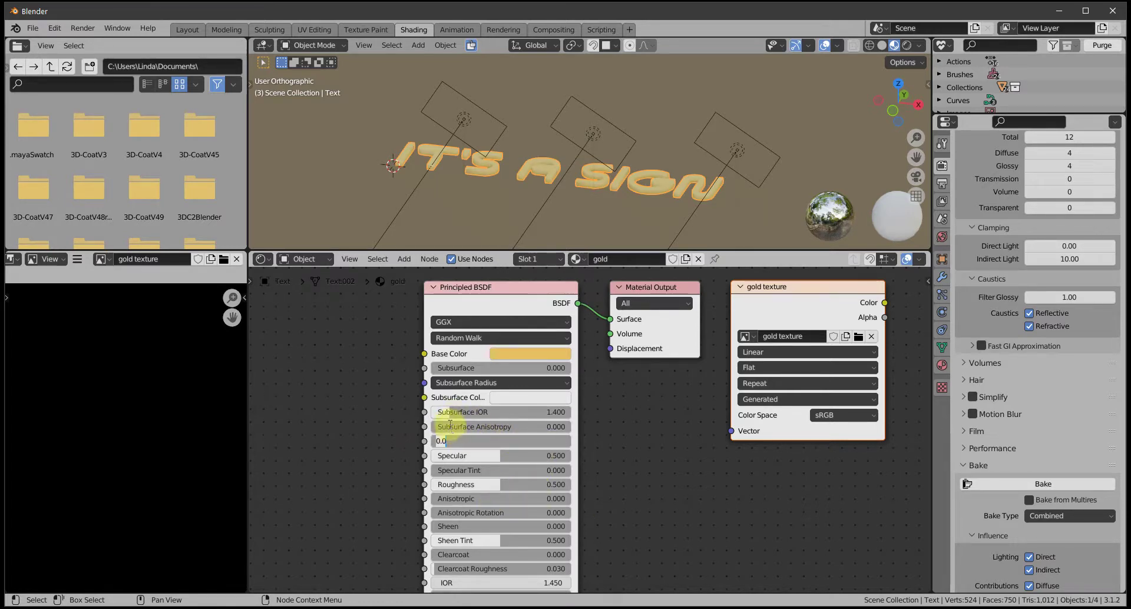
pyautogui.write('1')
pyautogui.press('Return')
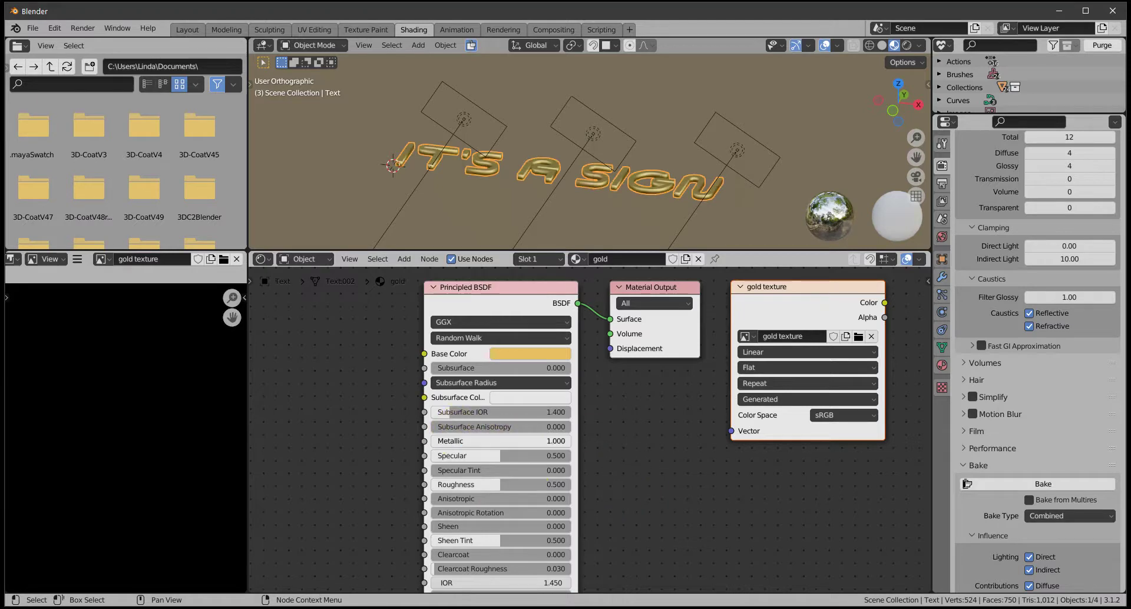
# Lower the gold material's Roughness to 0.110 and enlarge the 3D viewport for a close-up of the lettering
pyautogui.moveTo(665, 165); pyautogui.dragTo(641, 180, button='middle')
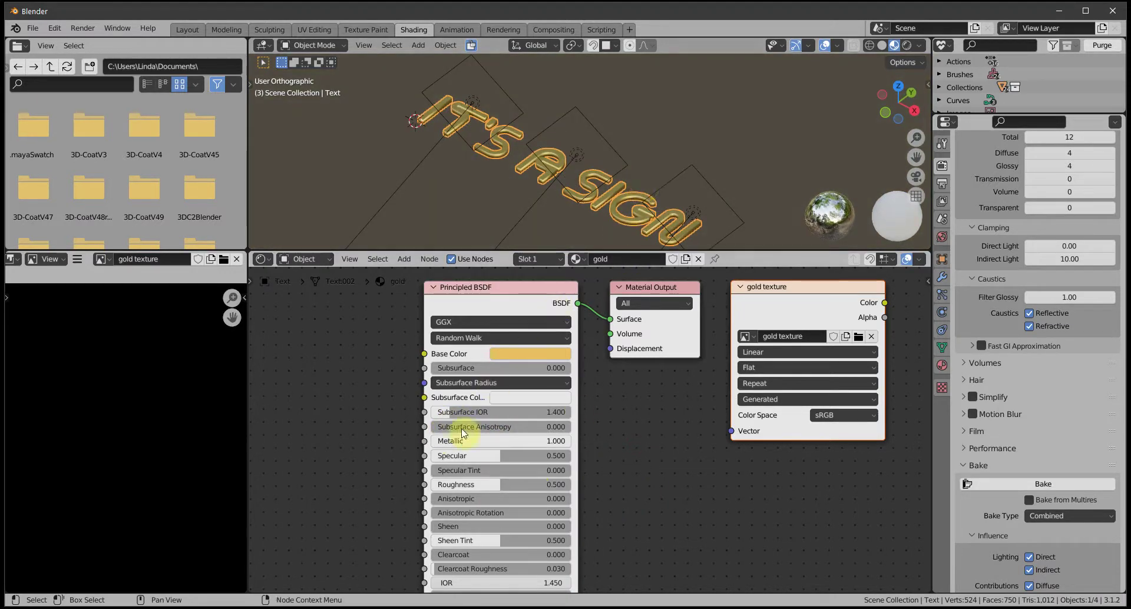
pyautogui.moveTo(502, 493); pyautogui.dragTo(446, 487)
pyautogui.moveTo(772, 251); pyautogui.dragTo(773, 376)
pyautogui.scroll(4, 676, 306)
pyautogui.moveTo(676, 306); pyautogui.dragTo(636, 331, button='middle')
pyautogui.scroll(6, 633, 327)
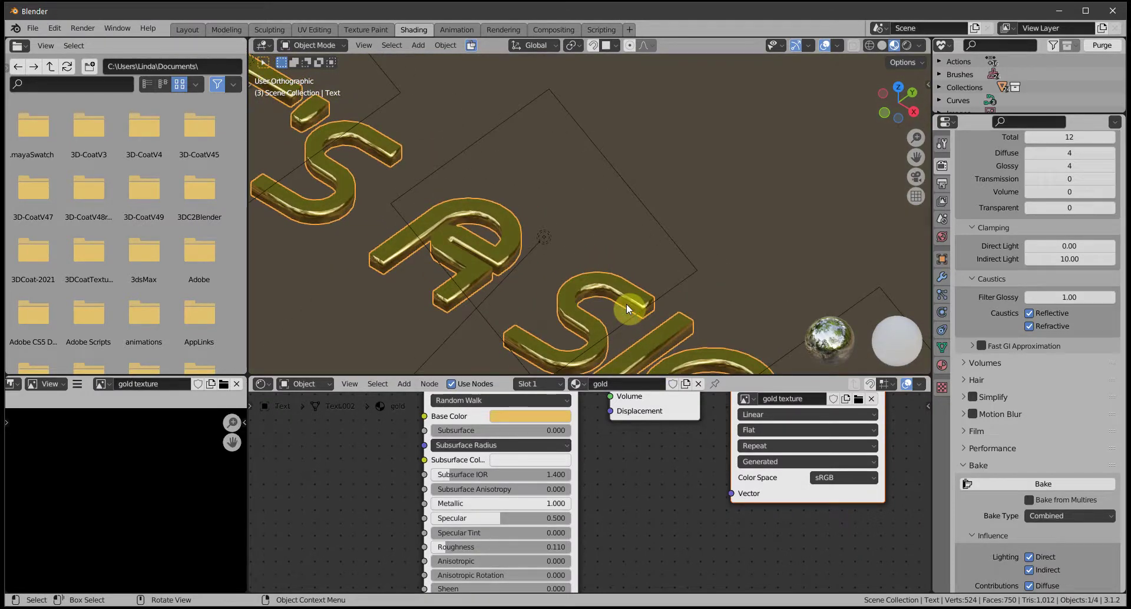
# Apply Shade Smooth to the text object
pyautogui.rightClick(580, 282)
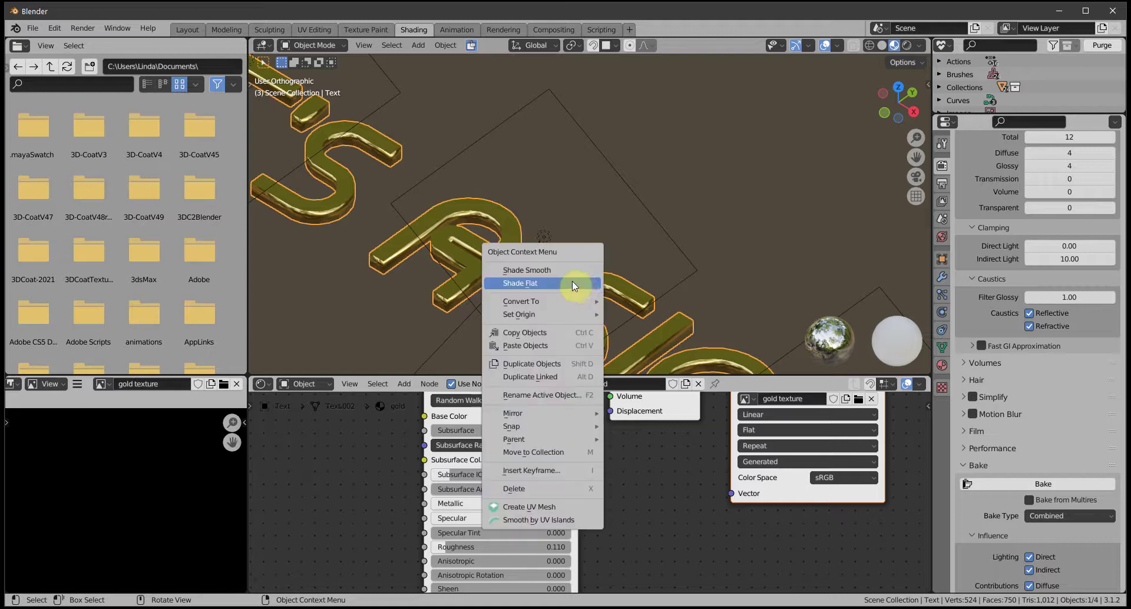
pyautogui.click(567, 278)
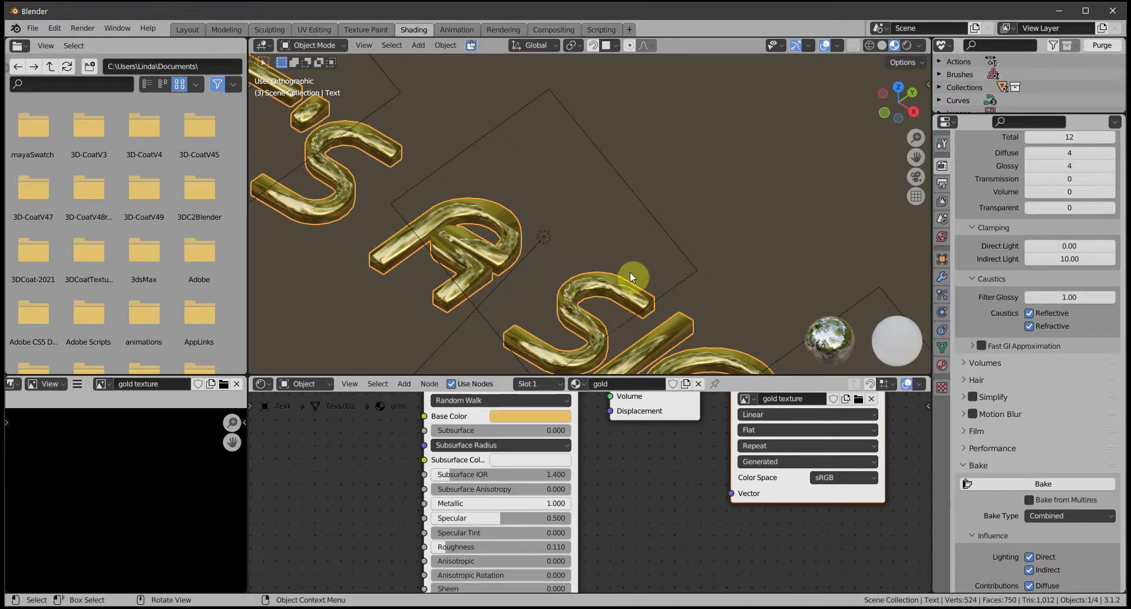
pyautogui.moveTo(445, 142); pyautogui.dragTo(673, 286, button='middle')
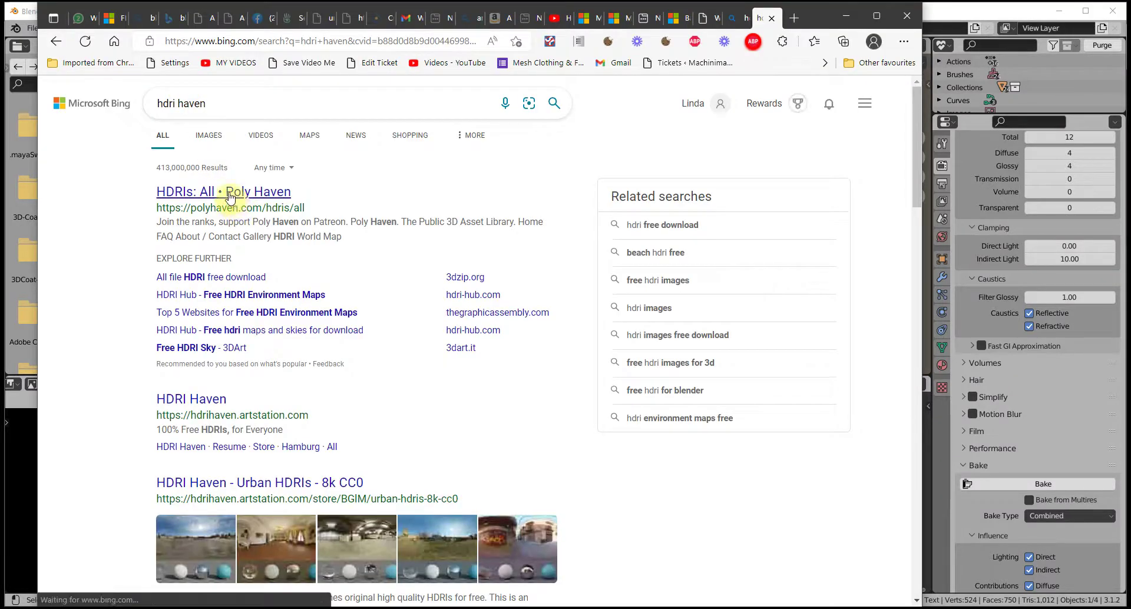
# In the web browser, open Poly Haven's HDRI library from the search results and show the Outdoor category
pyautogui.click(230, 192)
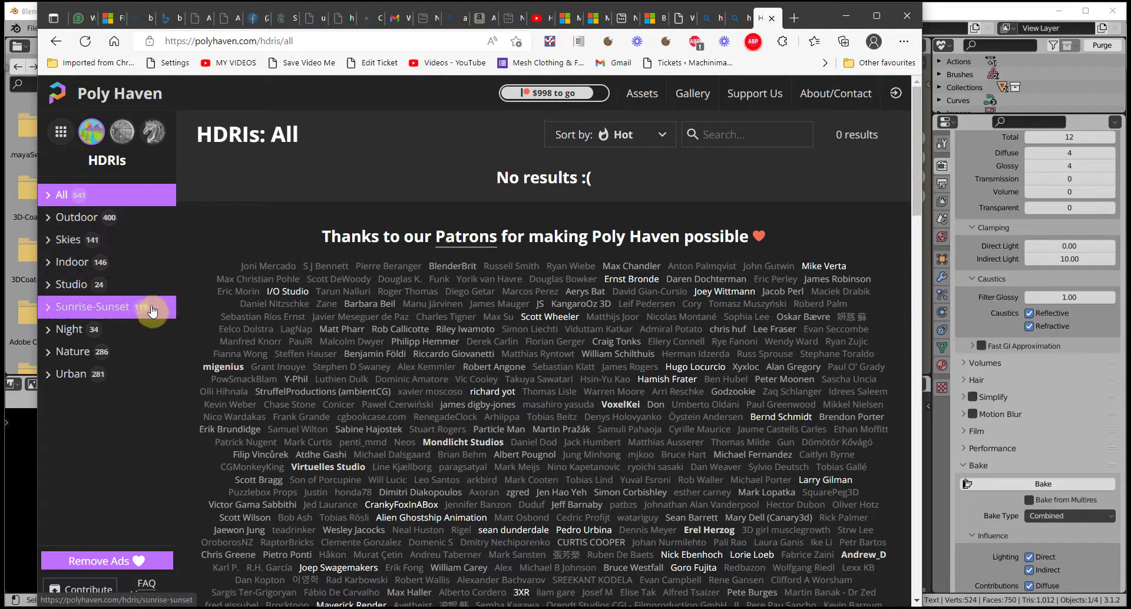
pyautogui.click(77, 218)
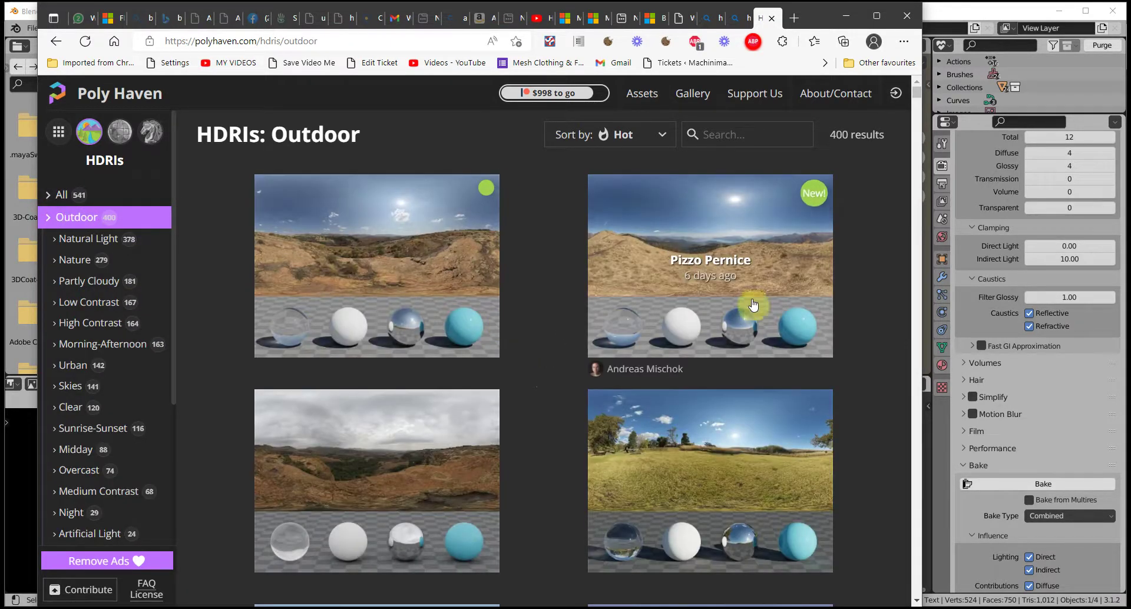
pyautogui.scroll(-4, 595, 312)
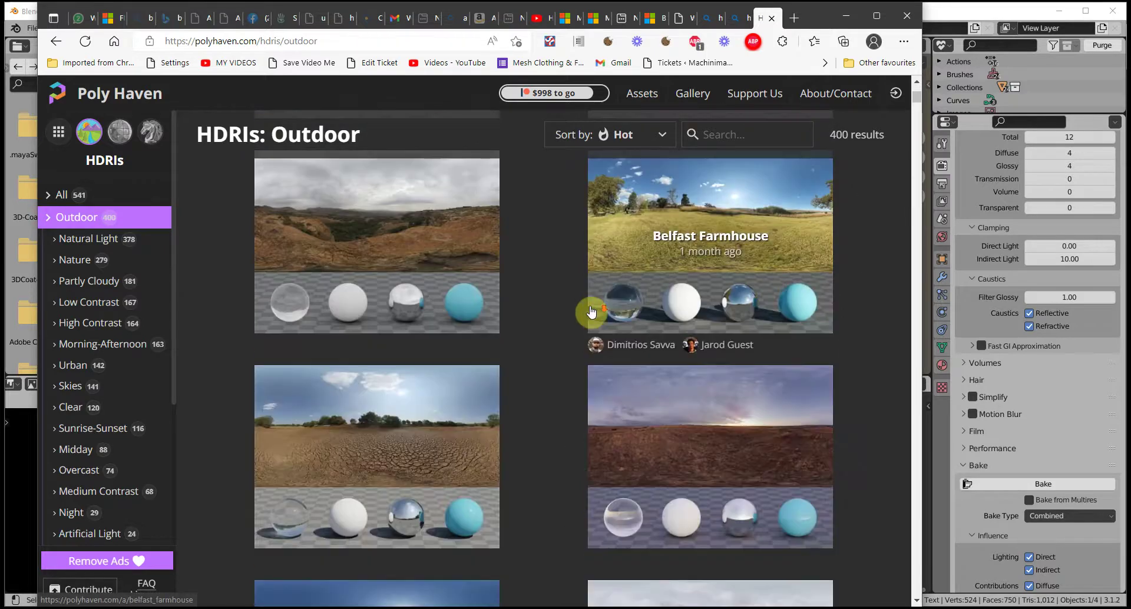
pyautogui.scroll(4, 589, 312)
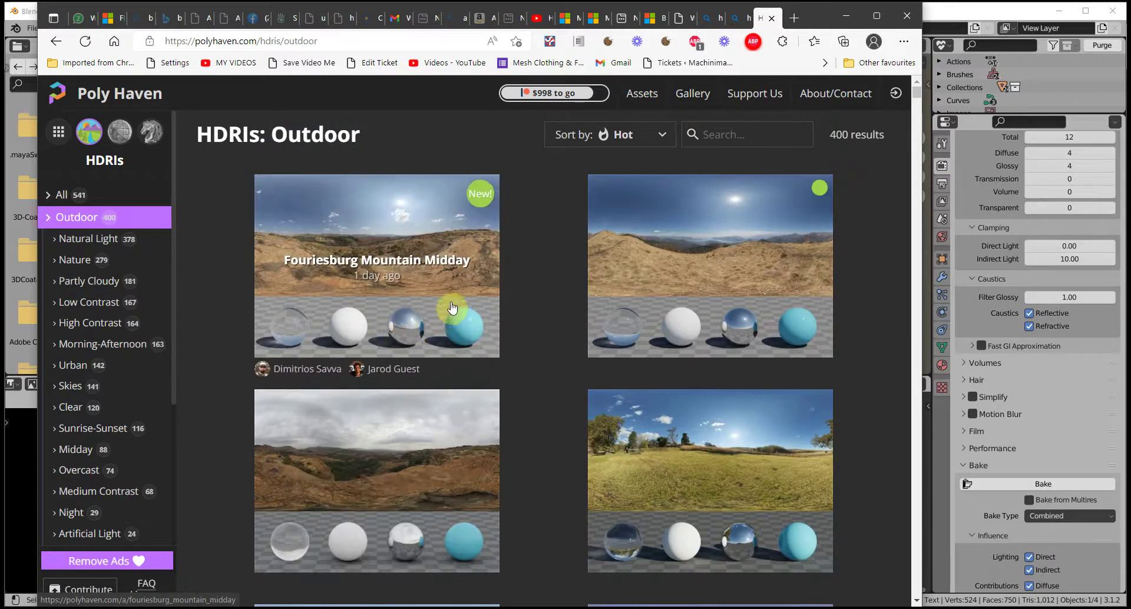
# Find the Studio Garden HDRI among the outdoor environments and download it as a 4K EXR file
pyautogui.scroll(-5, 715, 326)
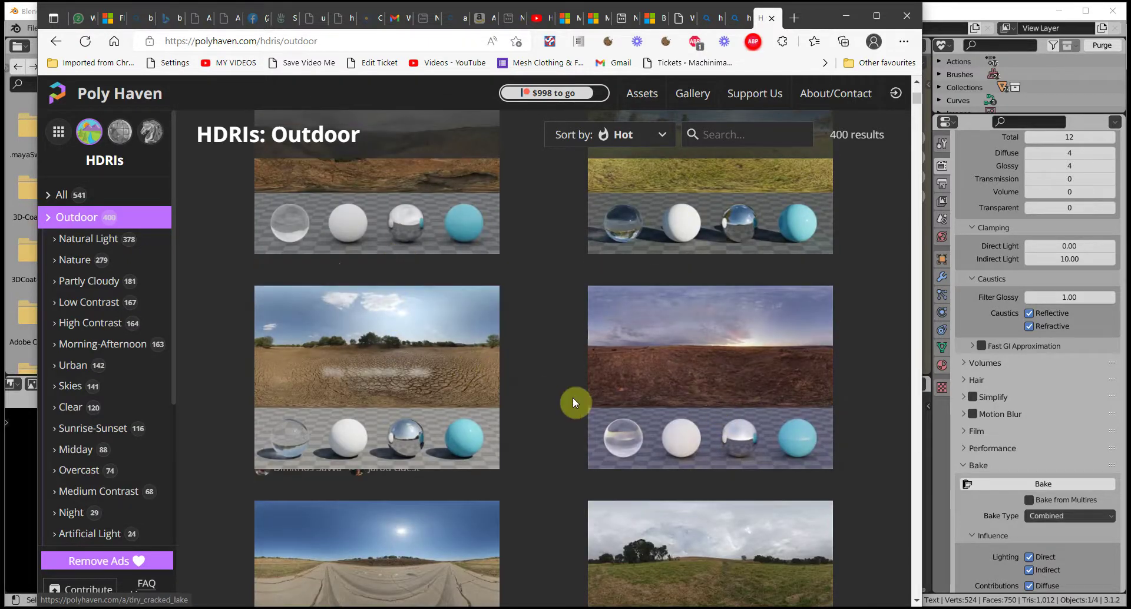
pyautogui.scroll(-3, 578, 402)
pyautogui.scroll(-3, 663, 427)
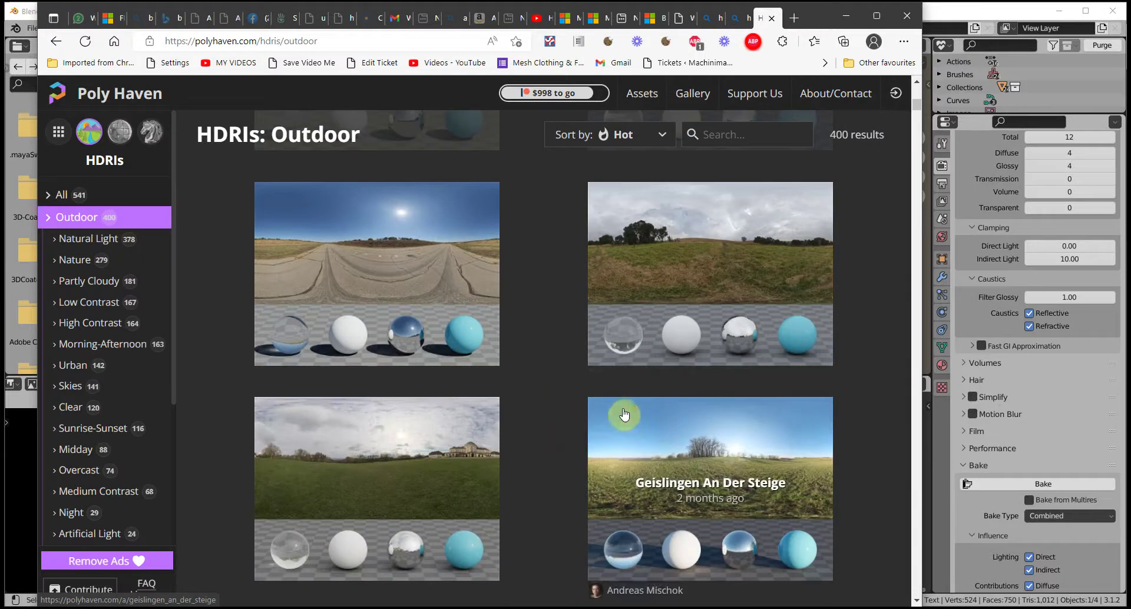
pyautogui.scroll(-3, 471, 407)
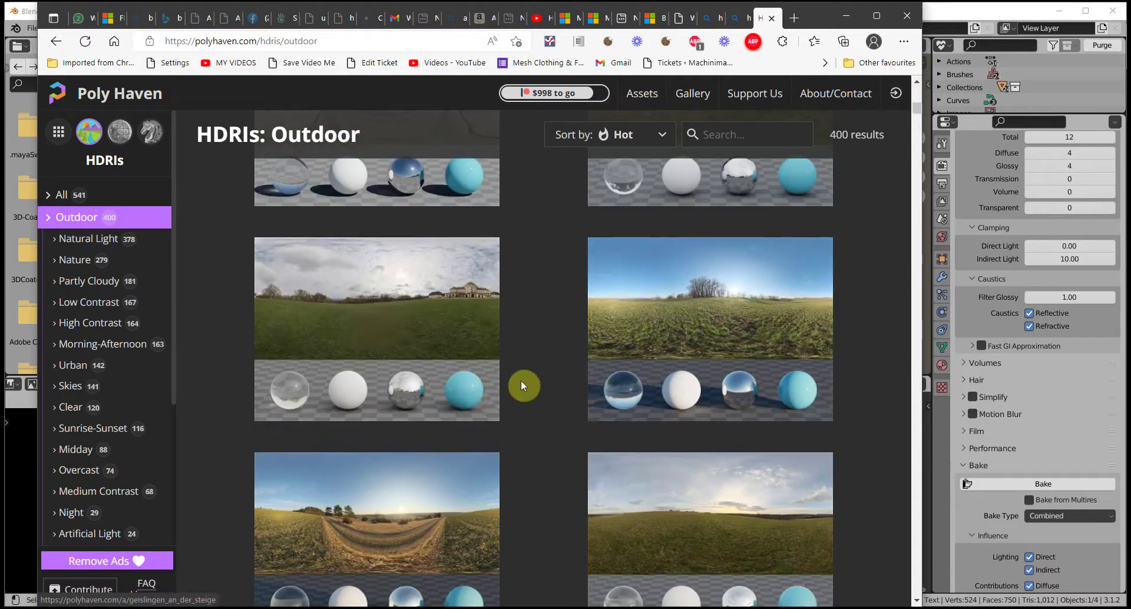
pyautogui.scroll(-4, 521, 380)
pyautogui.scroll(-3, 495, 423)
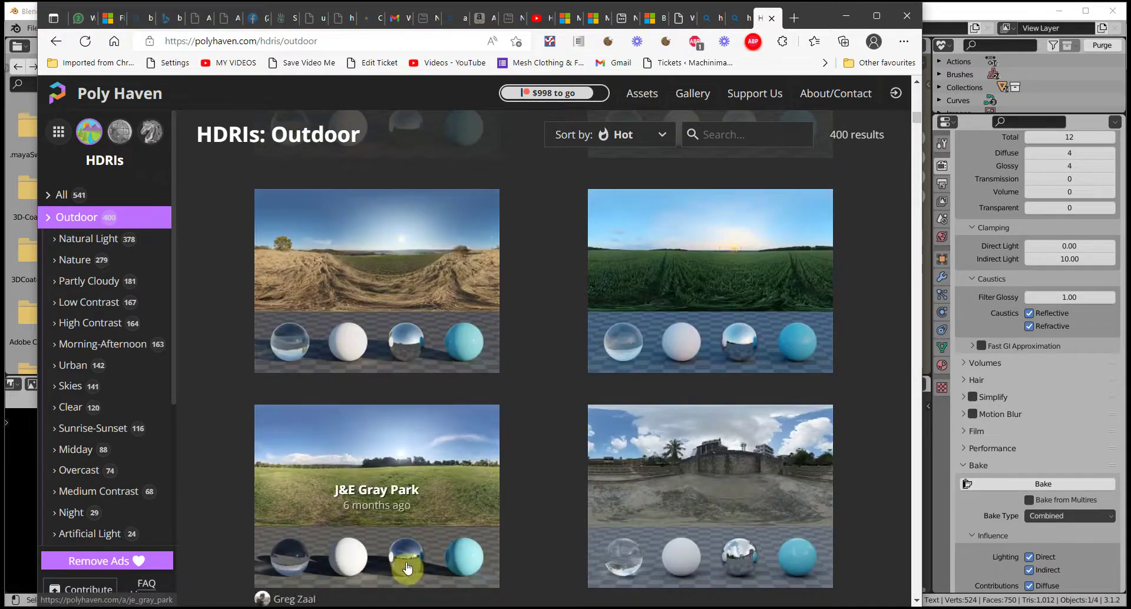
pyautogui.scroll(-3, 405, 566)
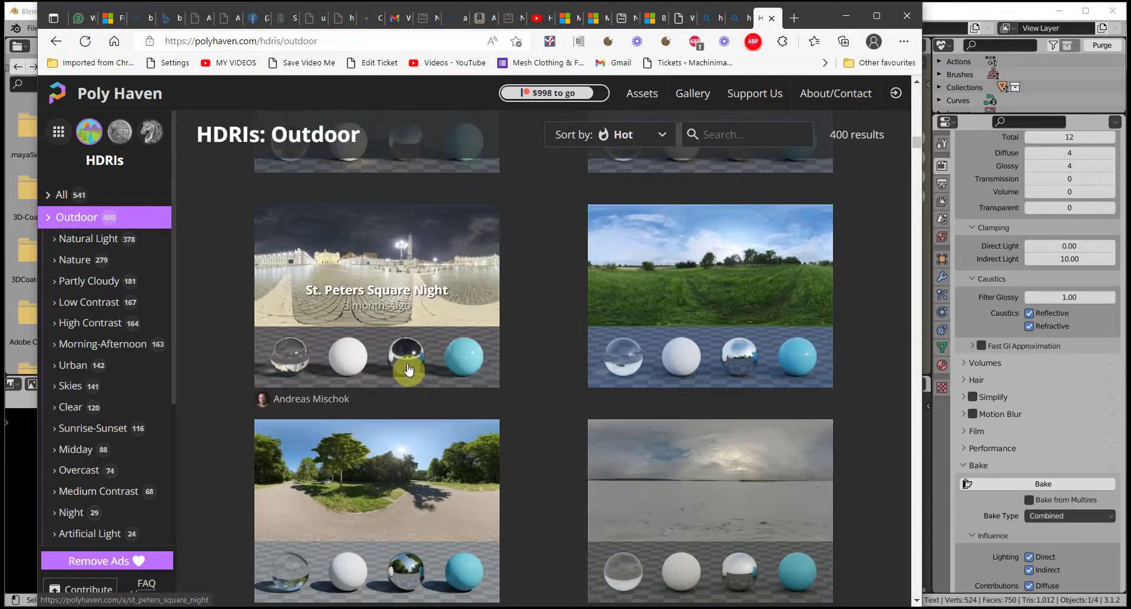
pyautogui.scroll(-5, 752, 471)
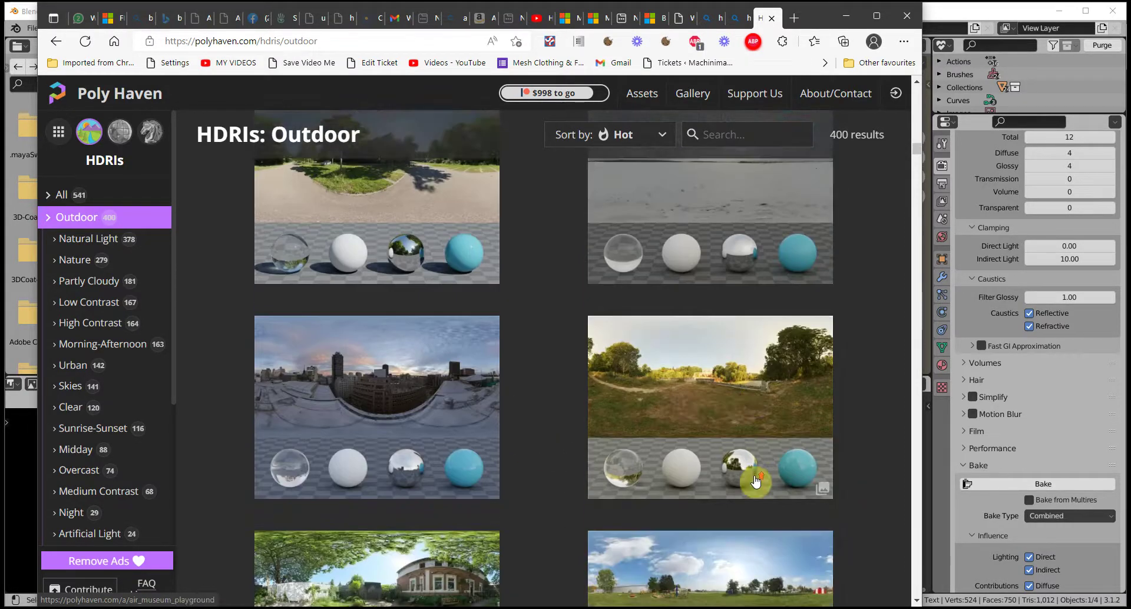
pyautogui.scroll(-5, 756, 482)
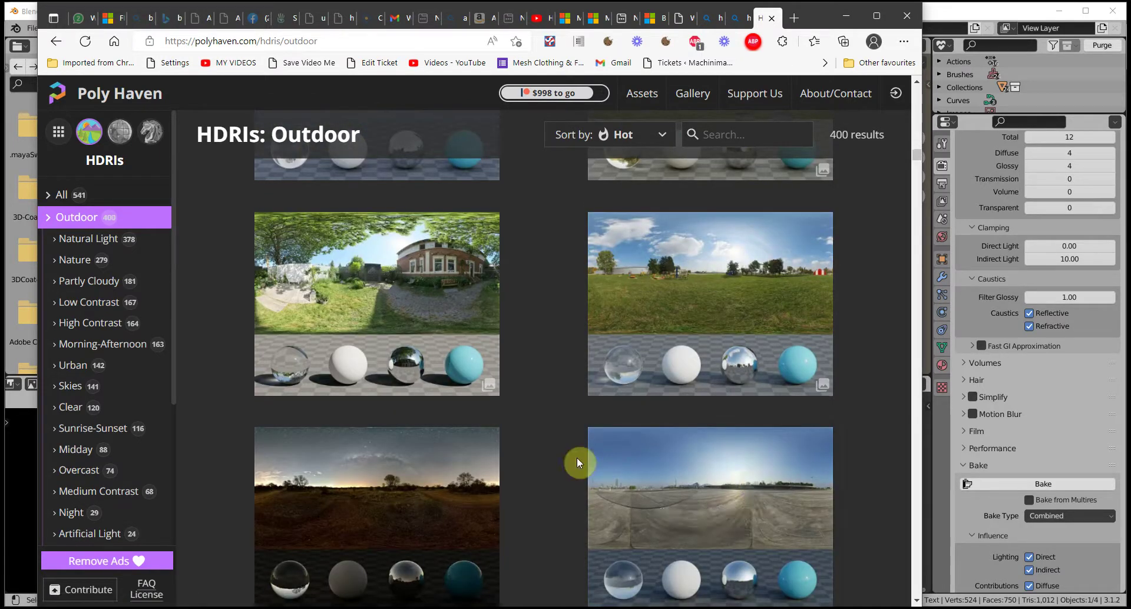
pyautogui.click(410, 360)
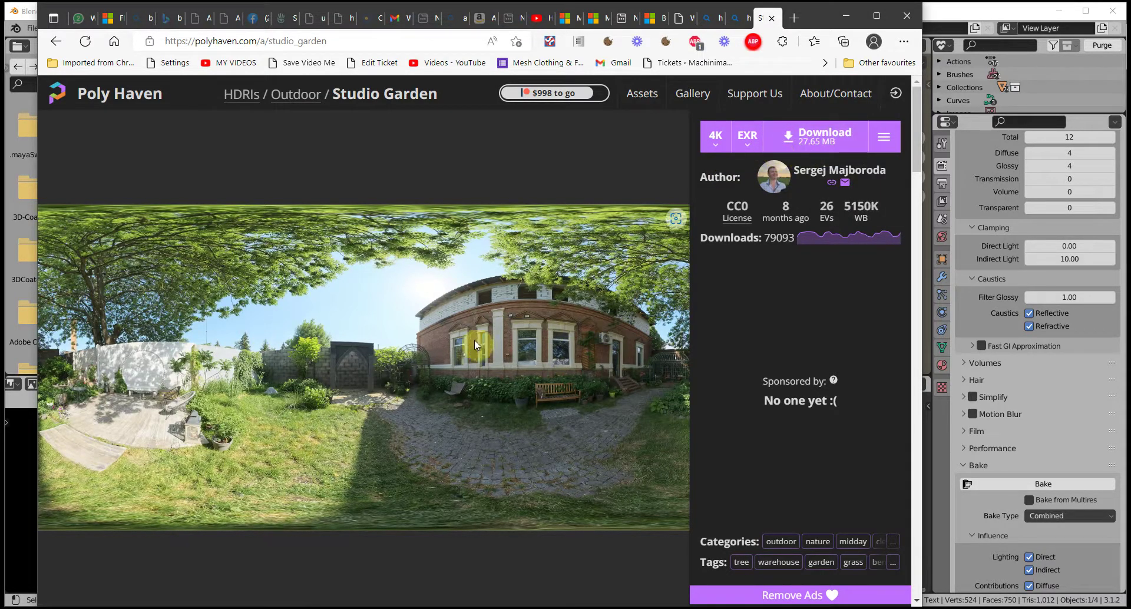
pyautogui.click(807, 151)
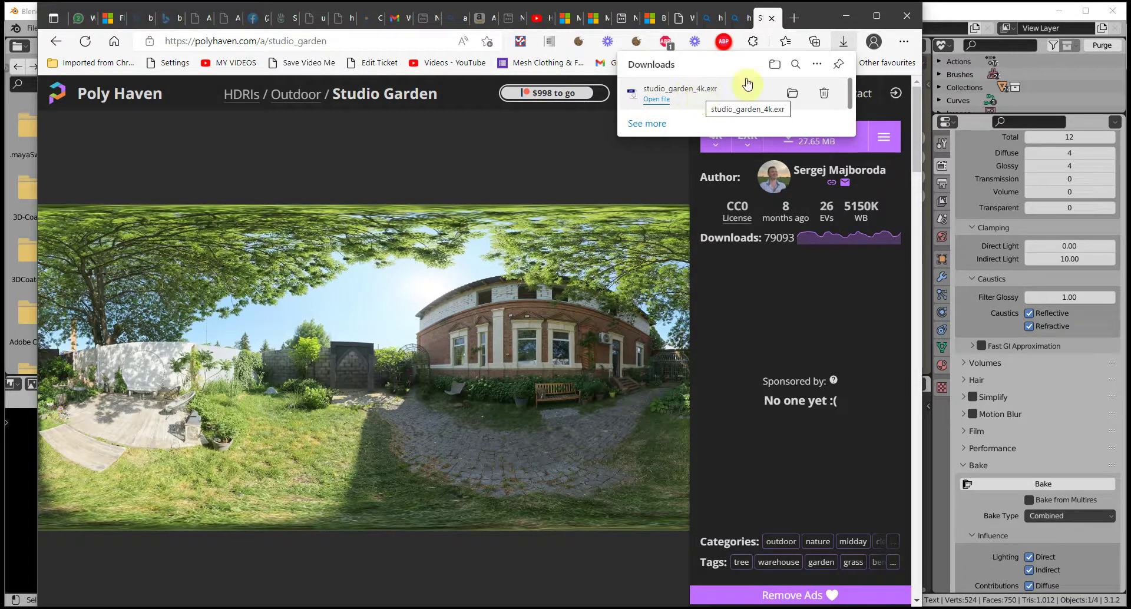
# Back in Blender, enable nodes for the world, set its surface to Background, and assign an Environment Texture to the background colour
pyautogui.click(847, 16)
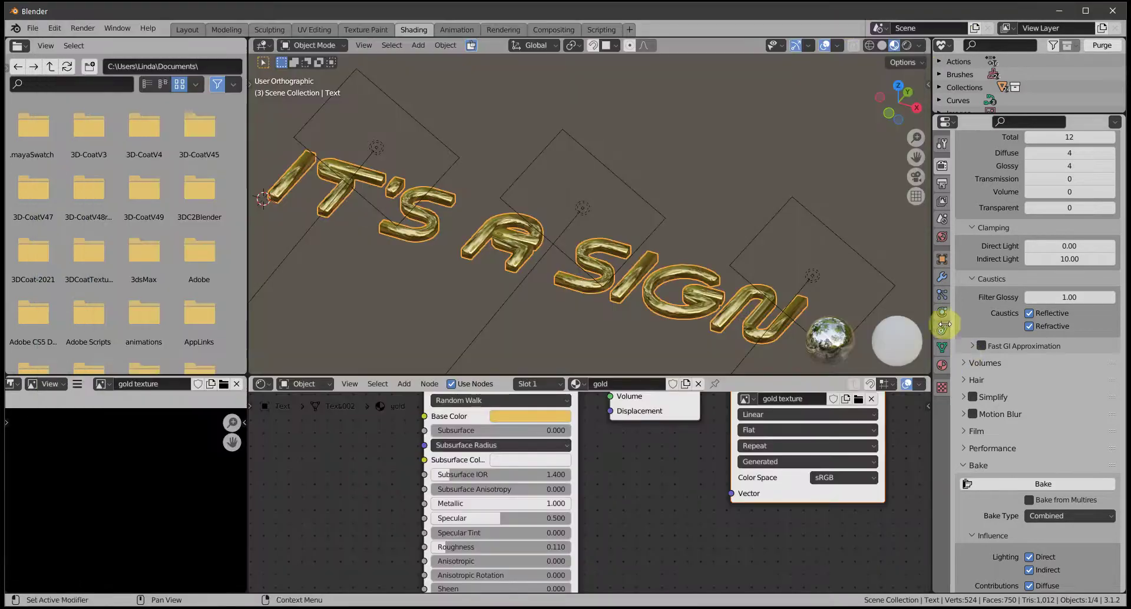
pyautogui.click(942, 238)
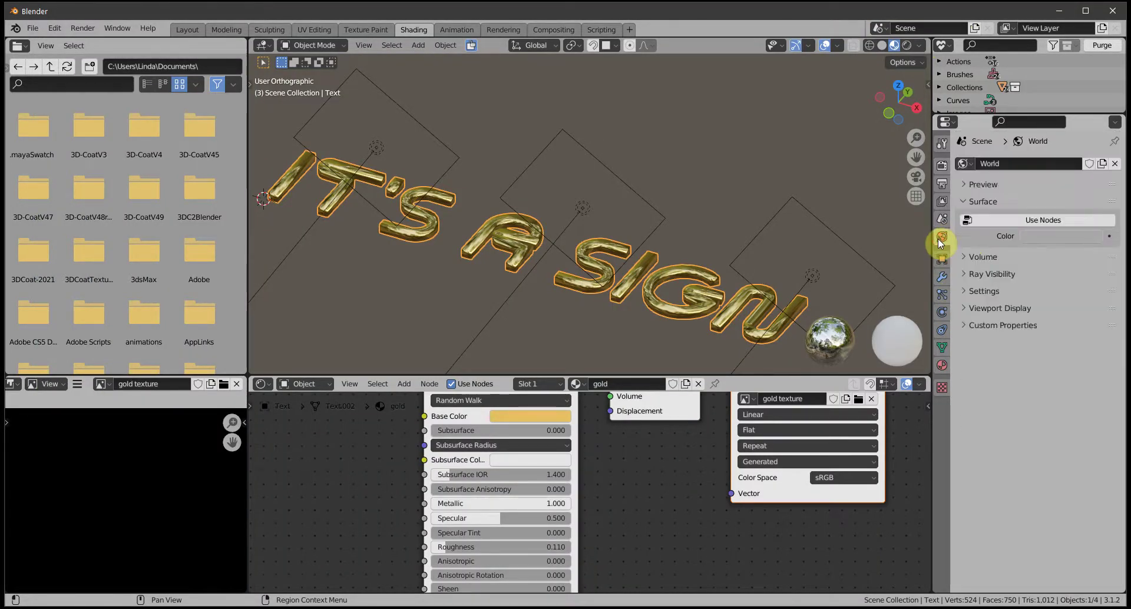
pyautogui.click(1015, 221)
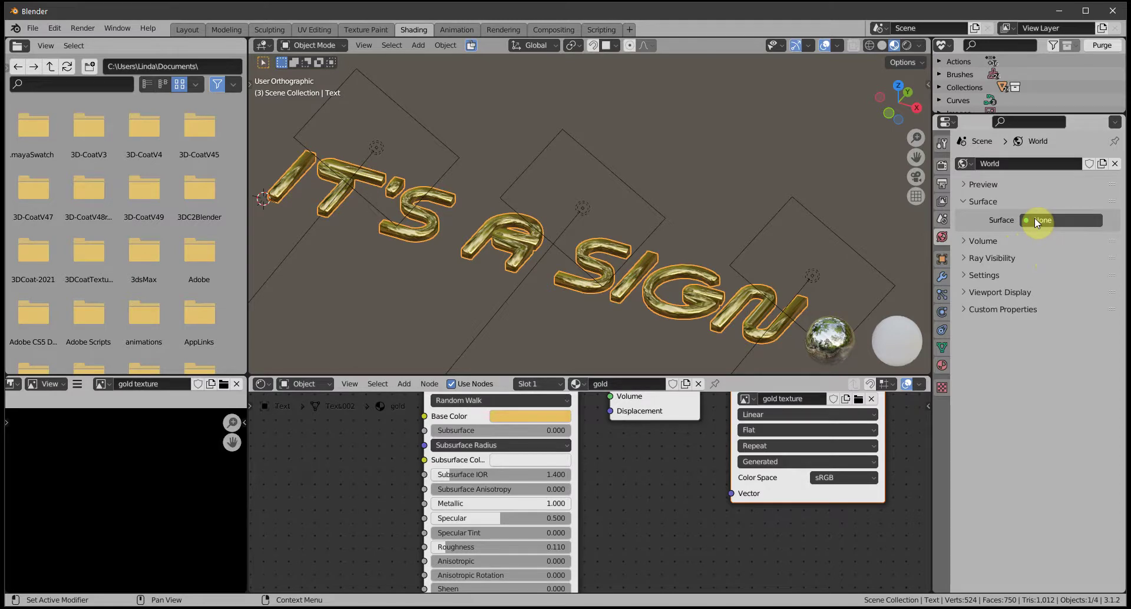
pyautogui.click(1037, 221)
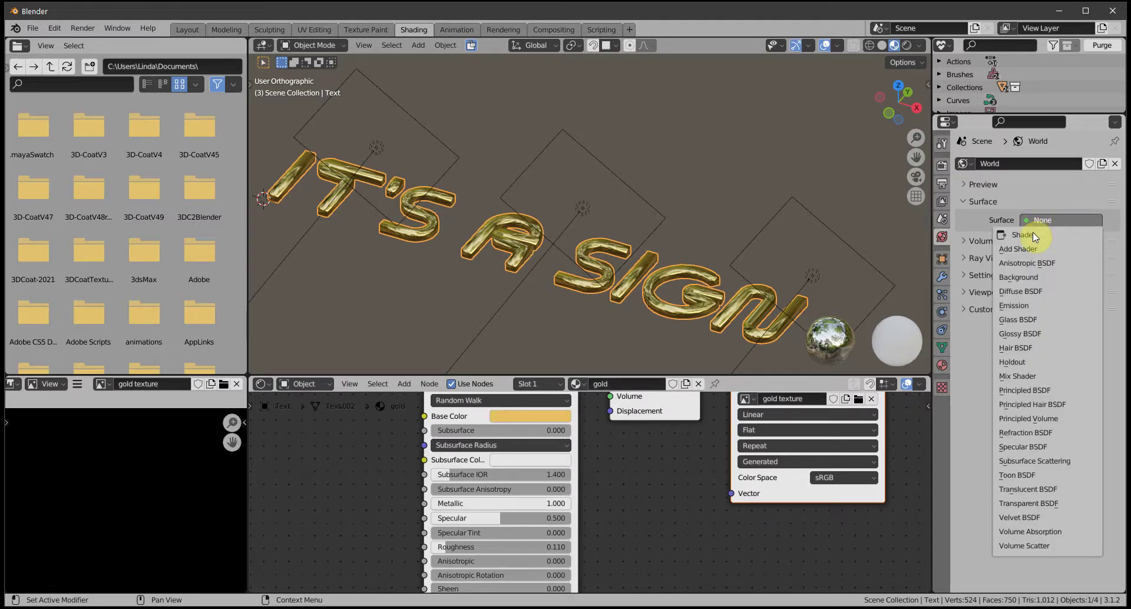
pyautogui.click(1026, 278)
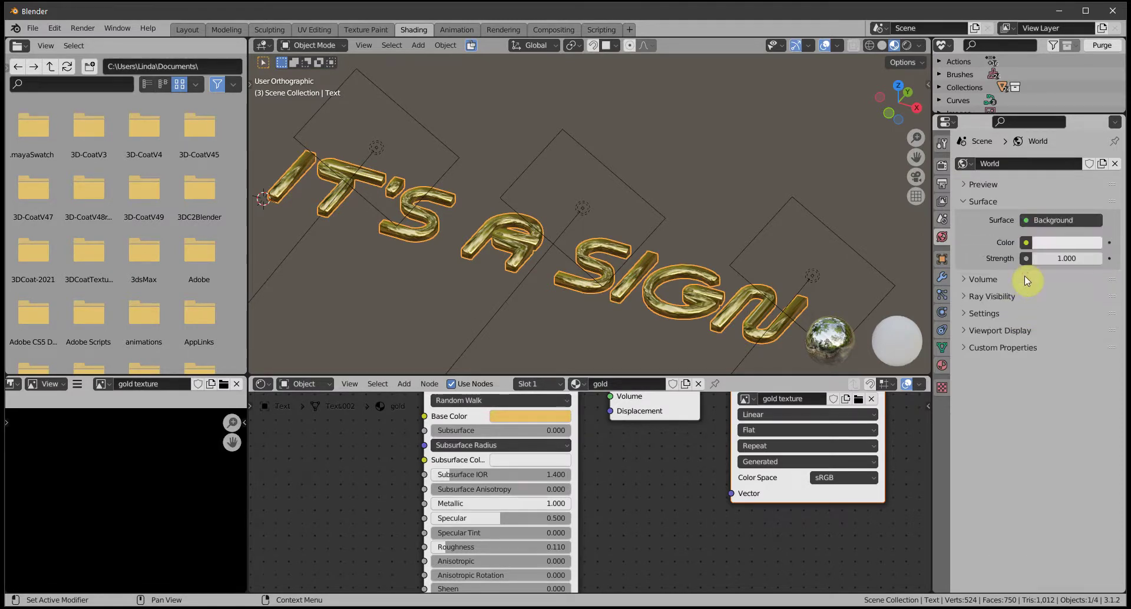
pyautogui.click(1026, 243)
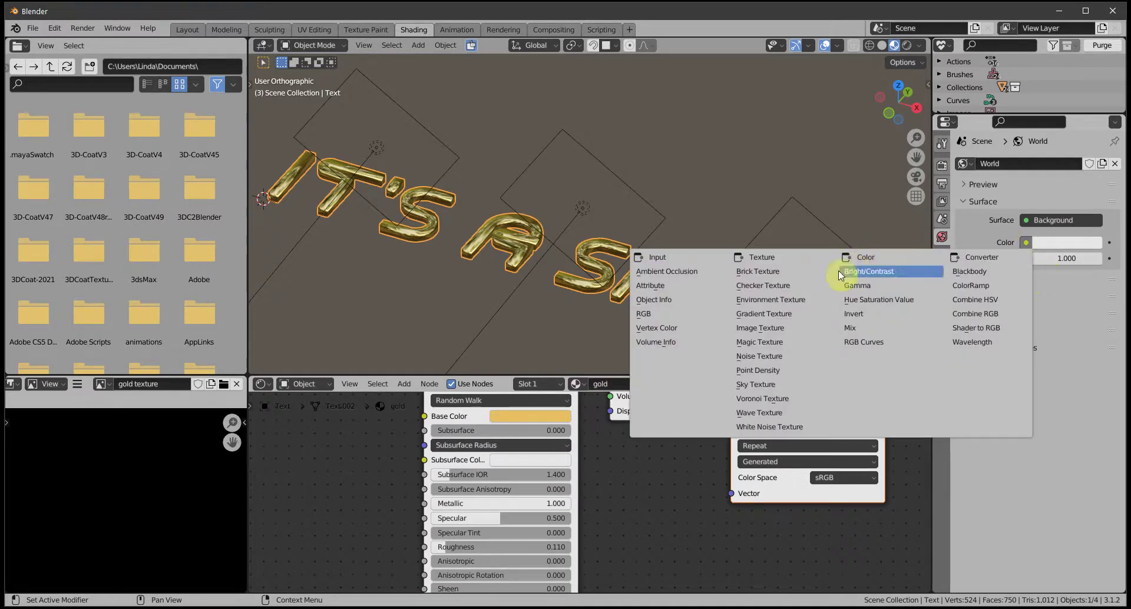
pyautogui.click(783, 300)
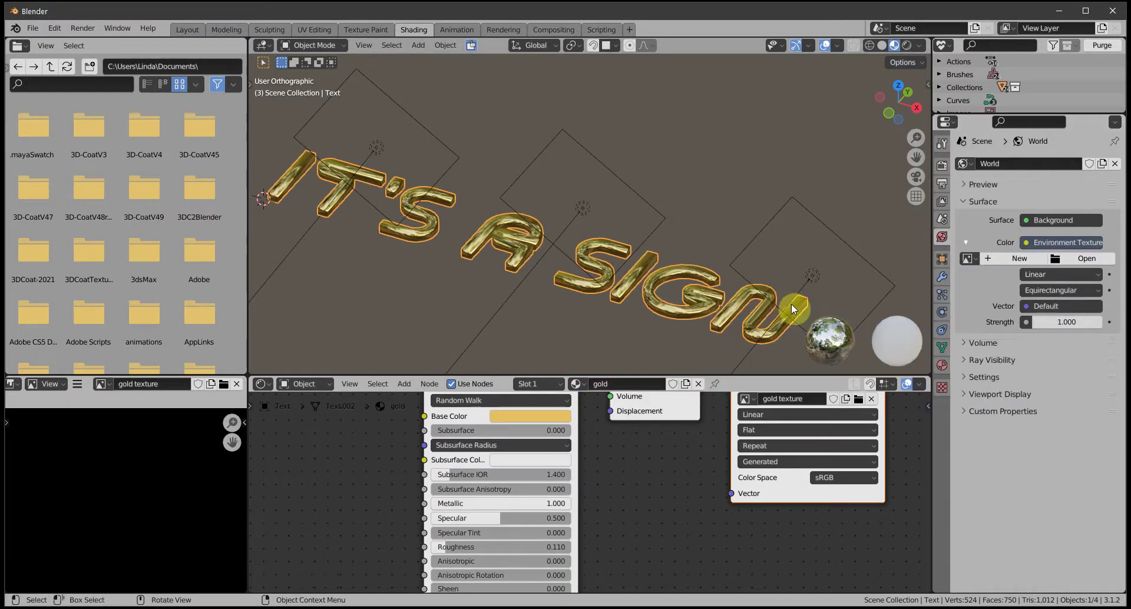
# Load studio_garden_4k.exr from the Desktop as the world's environment image
pyautogui.click(1087, 260)
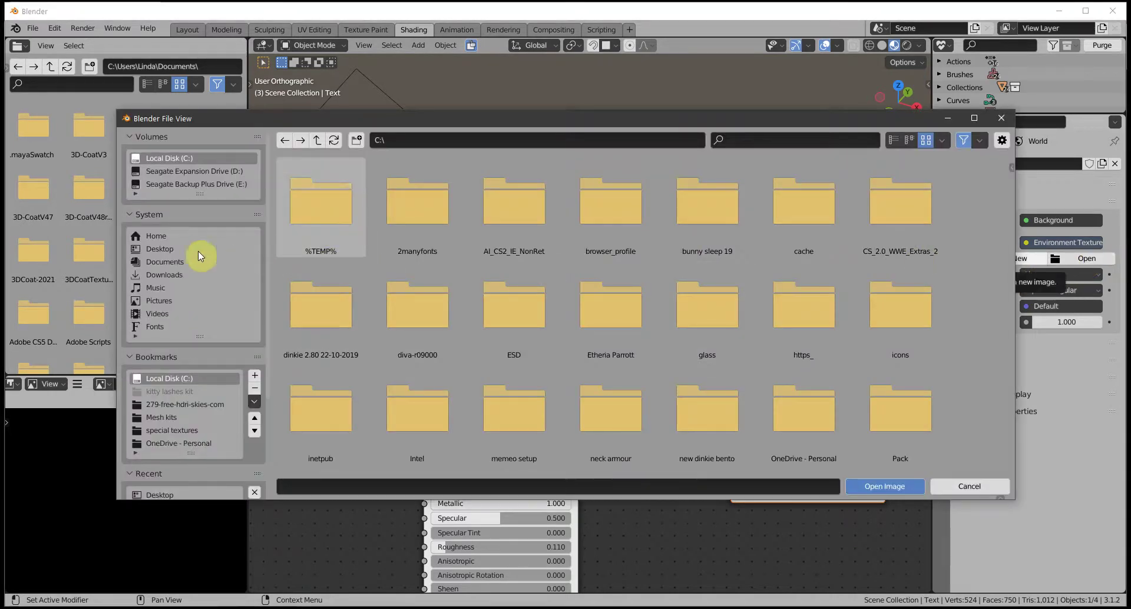
pyautogui.click(165, 277)
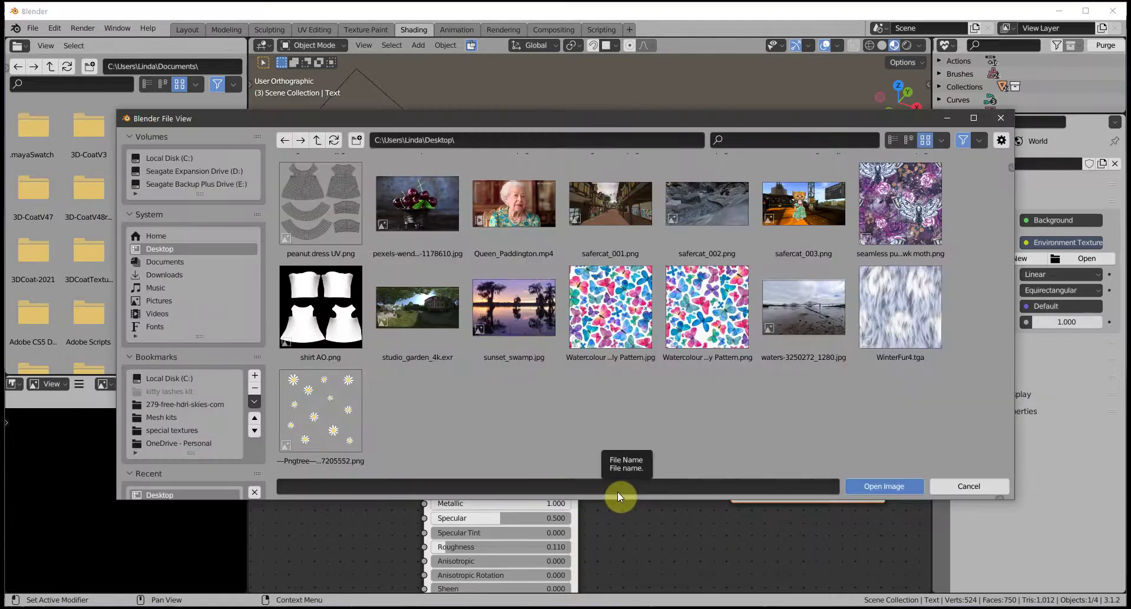
pyautogui.click(404, 306)
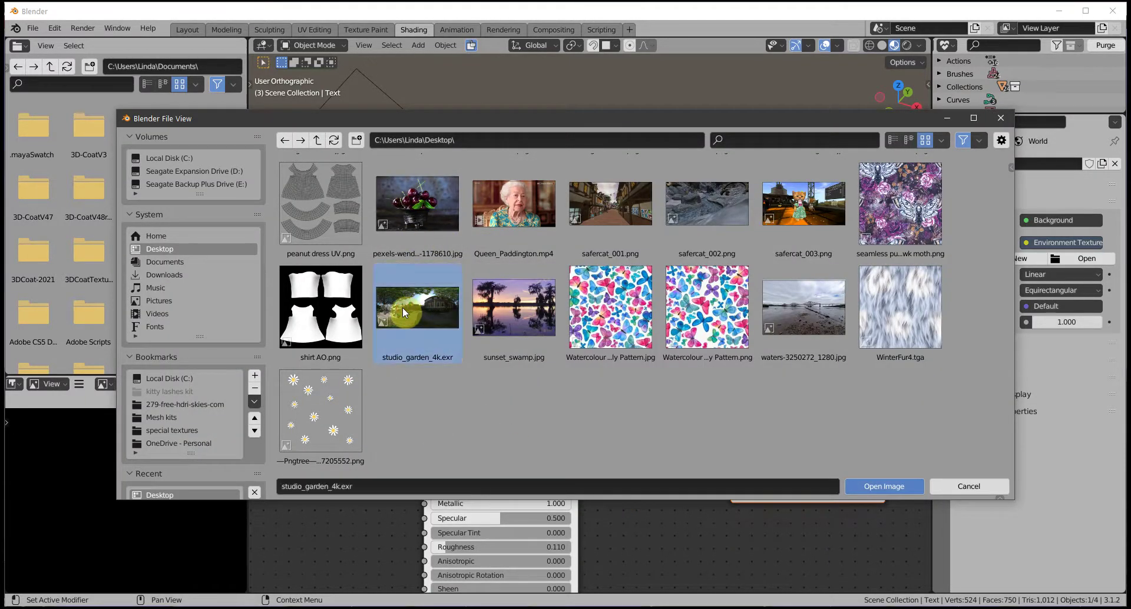
pyautogui.click(888, 492)
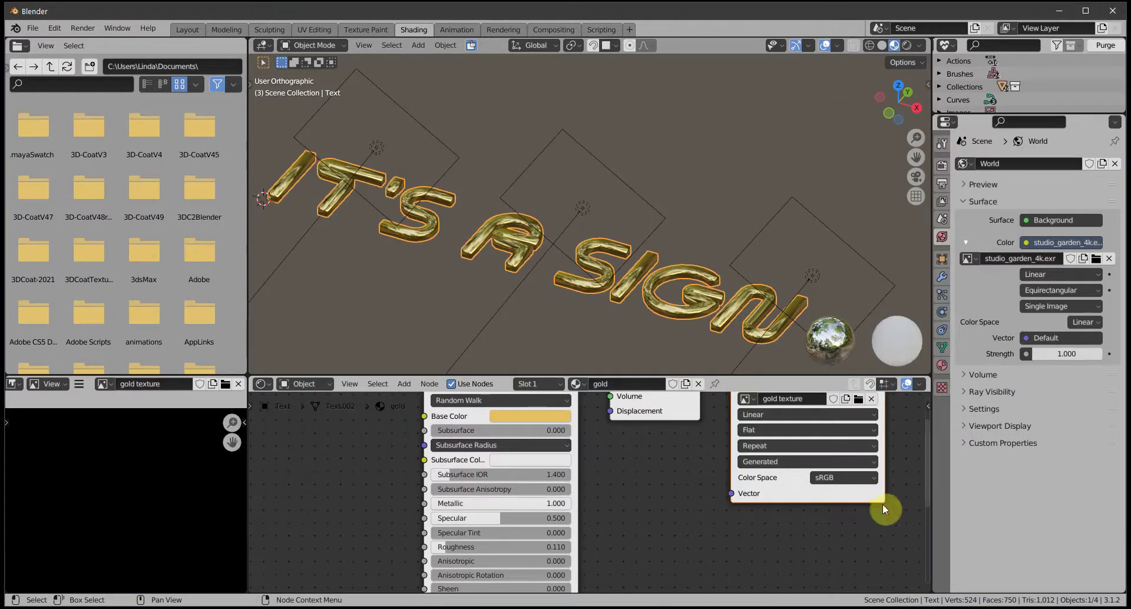
# Switch the 3D viewport to Rendered shading and set the world background Strength to 6
pyautogui.click(908, 46)
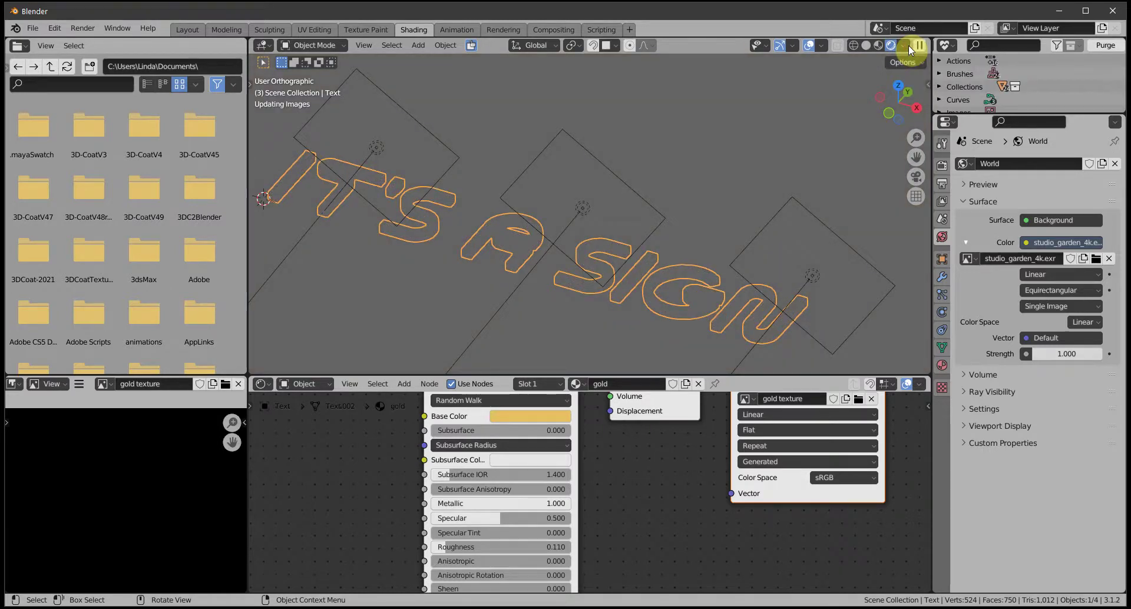
pyautogui.moveTo(813, 253)
pyautogui.mouseDown(button='middle')
pyautogui.moveTo(818, 282)
pyautogui.moveTo(803, 275)
pyautogui.moveTo(803, 252)
pyautogui.moveTo(805, 287)
pyautogui.moveTo(790, 137)
pyautogui.moveTo(793, 274)
pyautogui.moveTo(821, 284)
pyautogui.moveTo(808, 273)
pyautogui.mouseUp(button='middle')
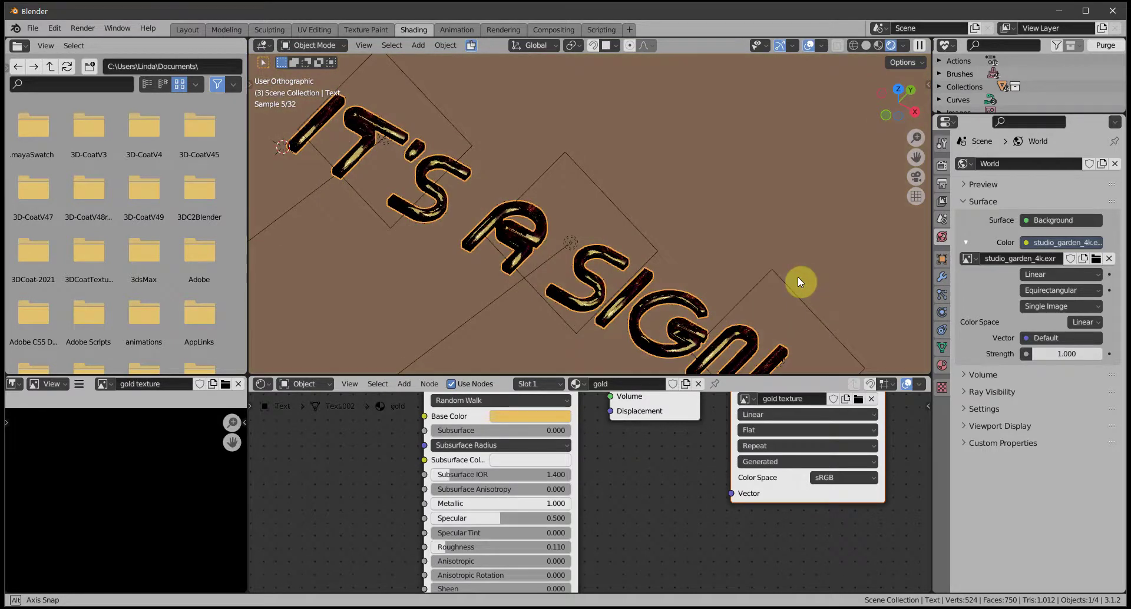
pyautogui.click(1064, 356)
pyautogui.write('6')
pyautogui.press('Return')
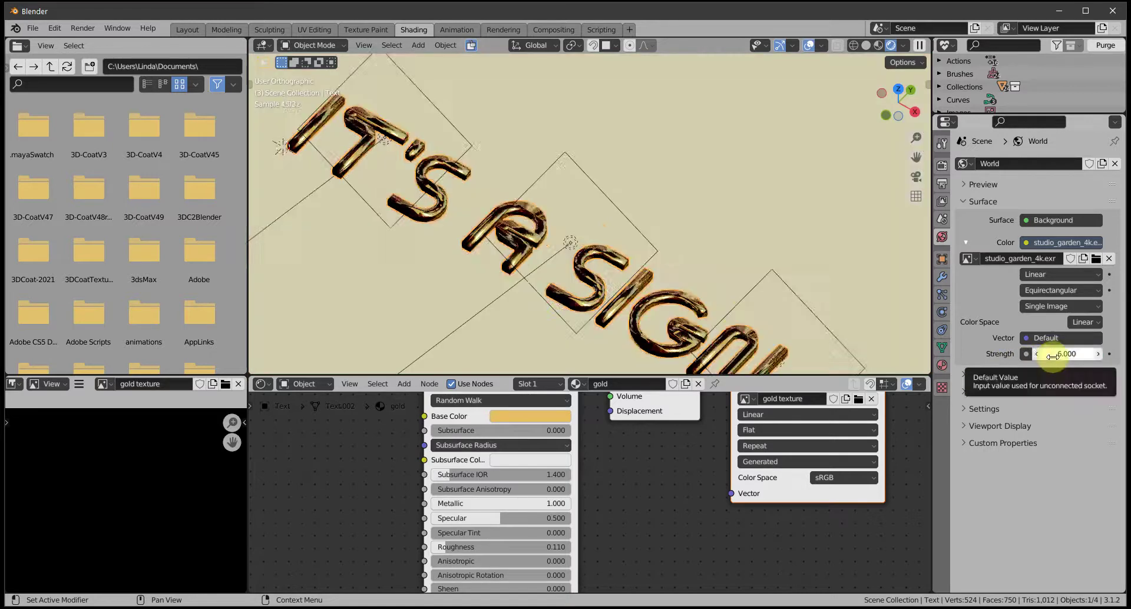
pyautogui.scroll(-2, 707, 260)
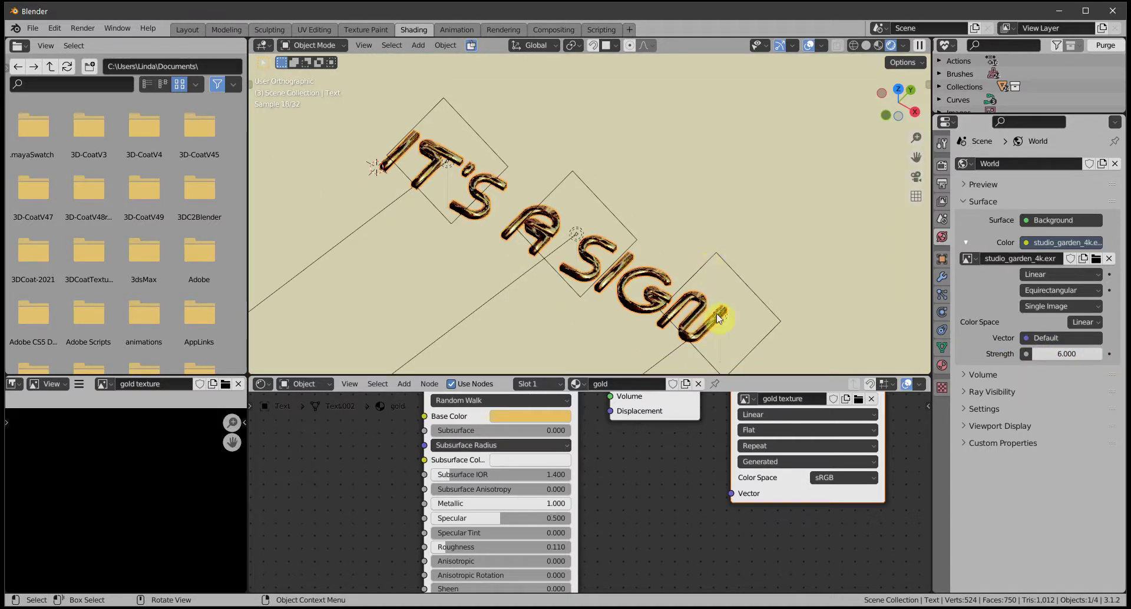
pyautogui.moveTo(548, 306); pyautogui.dragTo(606, 298, button='middle')
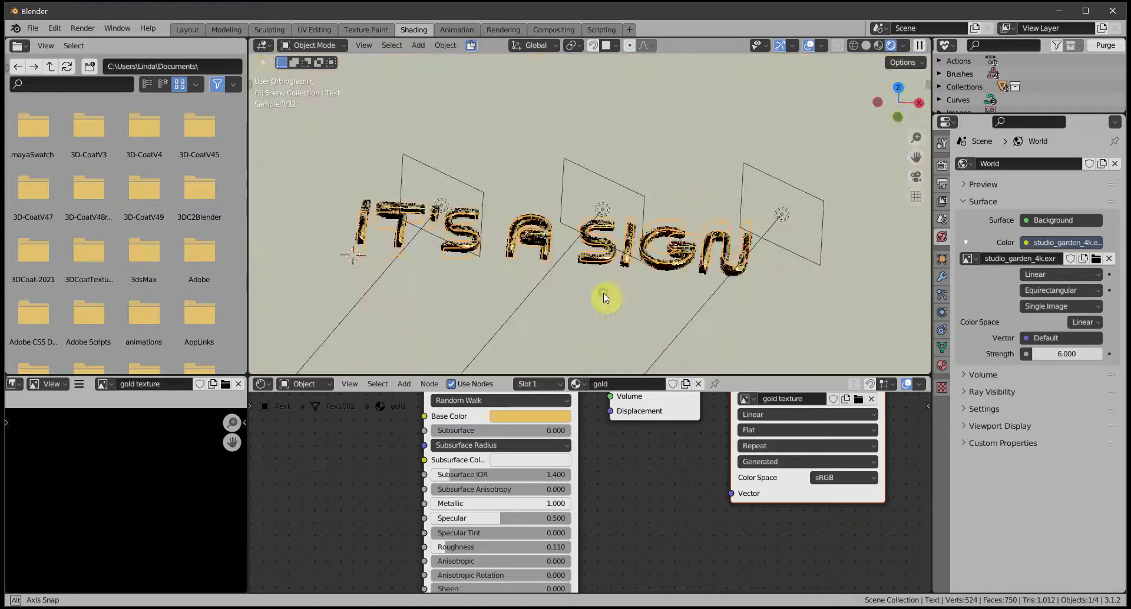
pyautogui.scroll(-1, 750, 494)
pyautogui.scroll(-1, 750, 494)
pyautogui.moveTo(750, 494); pyautogui.dragTo(646, 532, button='middle')
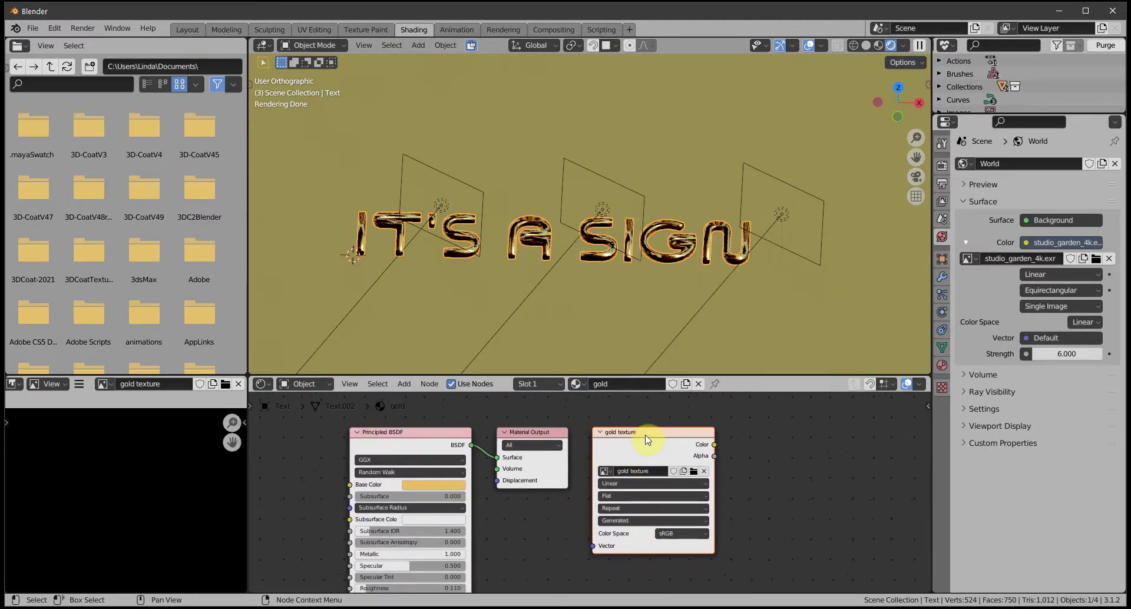
# Bake the text's Combined map into the gold texture image and enlarge the image editor to show the whole result
pyautogui.click(942, 168)
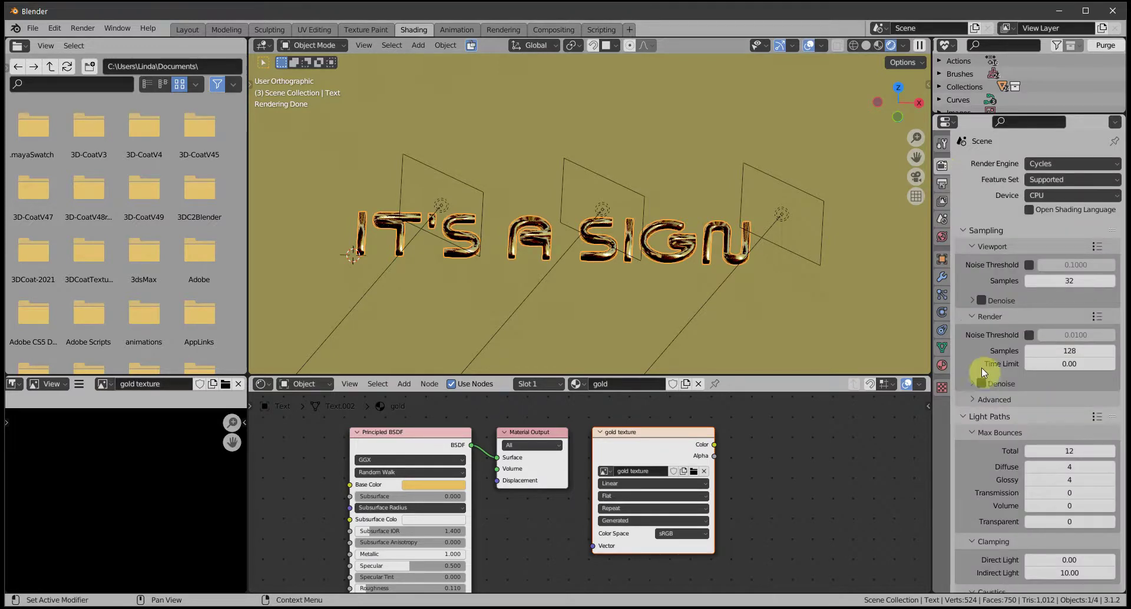
pyautogui.scroll(-15, 980, 371)
pyautogui.scroll(-5, 1041, 403)
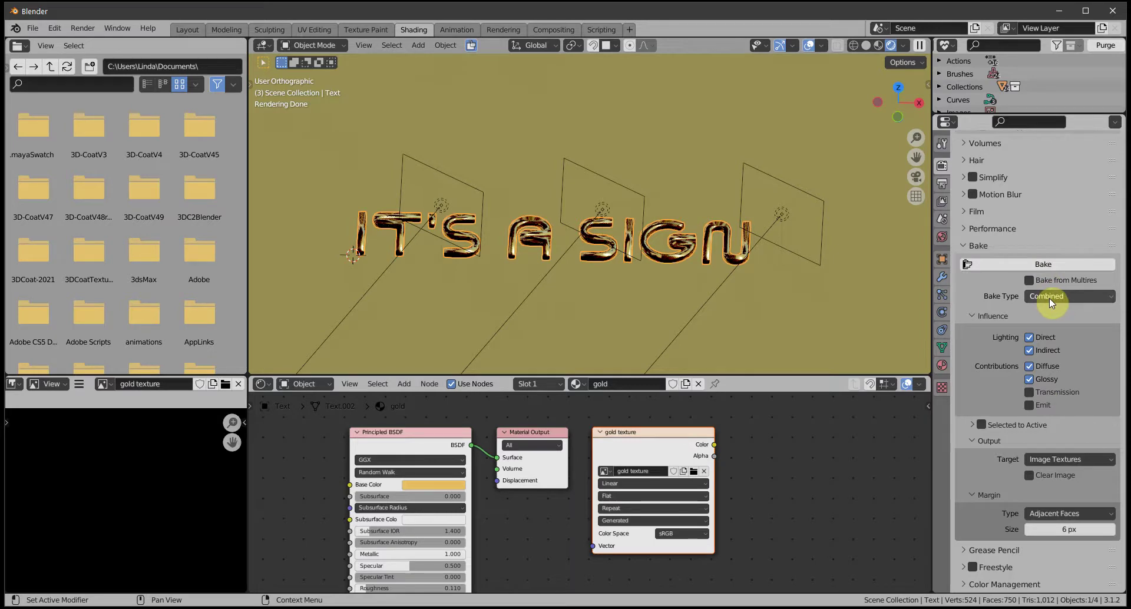
pyautogui.click(1027, 267)
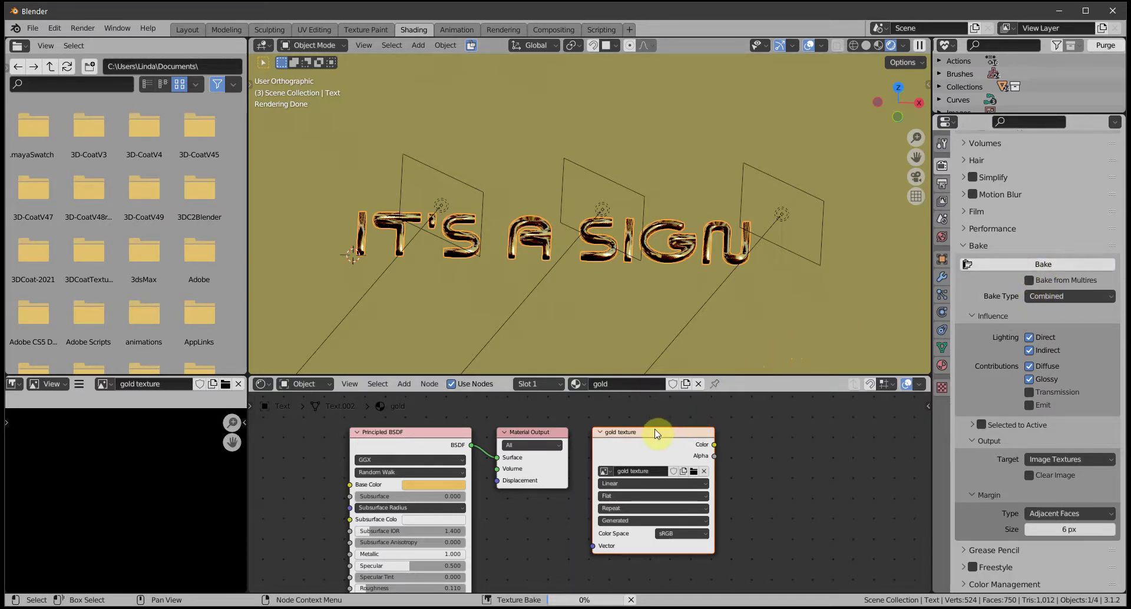
pyautogui.moveTo(248, 468); pyautogui.dragTo(298, 255)
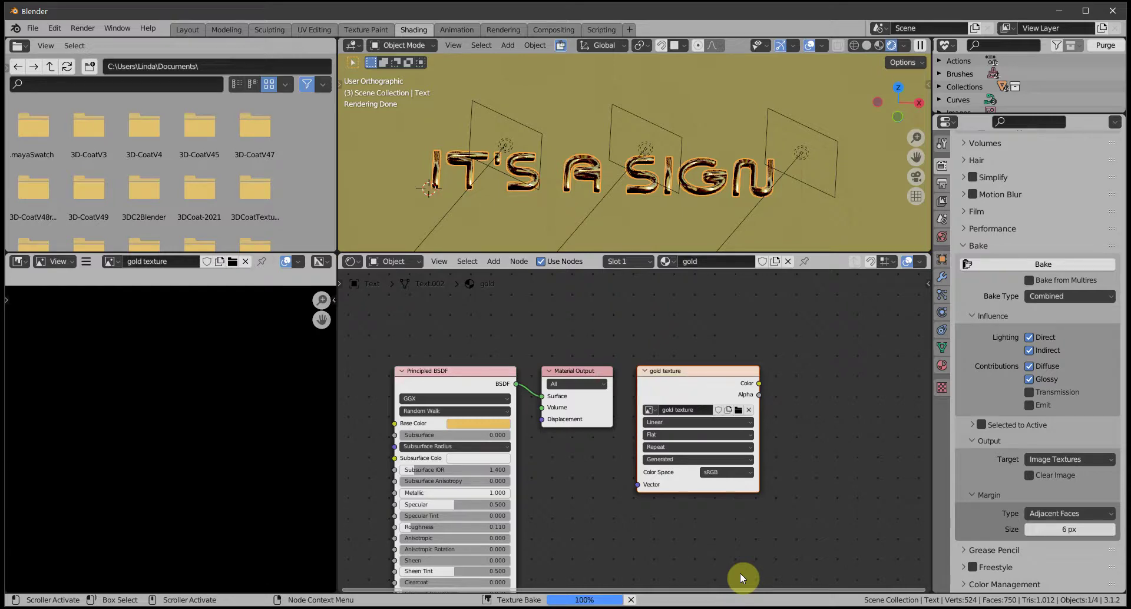
pyautogui.scroll(-5, 249, 488)
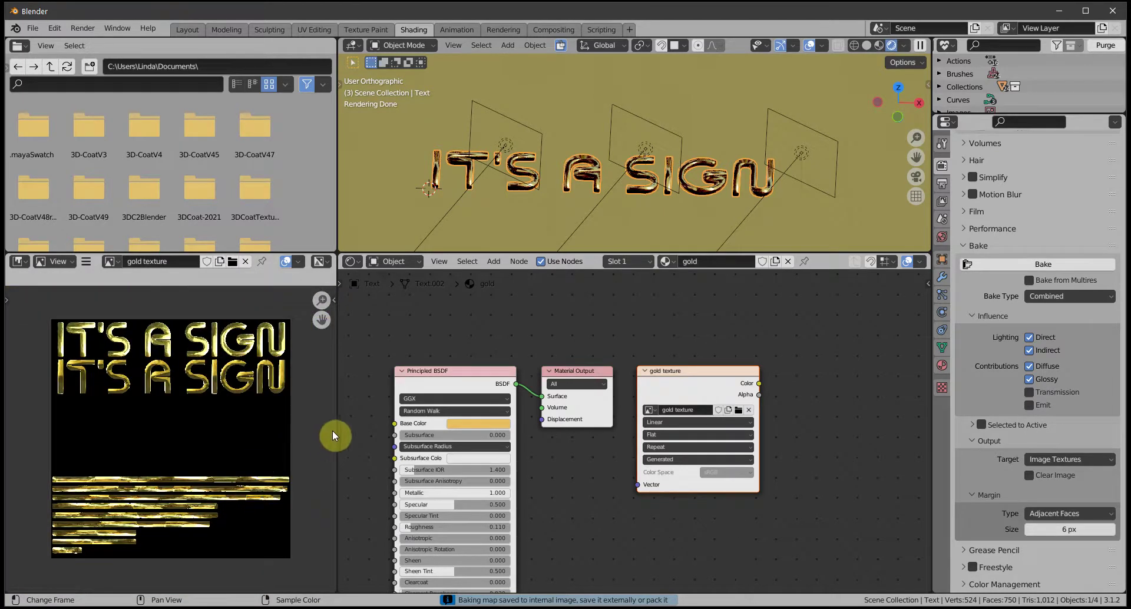
# Enlarge the image editor and the 3D viewport to examine the baked gold texture and the rendered lettering up close
pyautogui.moveTo(336, 430); pyautogui.dragTo(500, 433)
pyautogui.scroll(4, 352, 500)
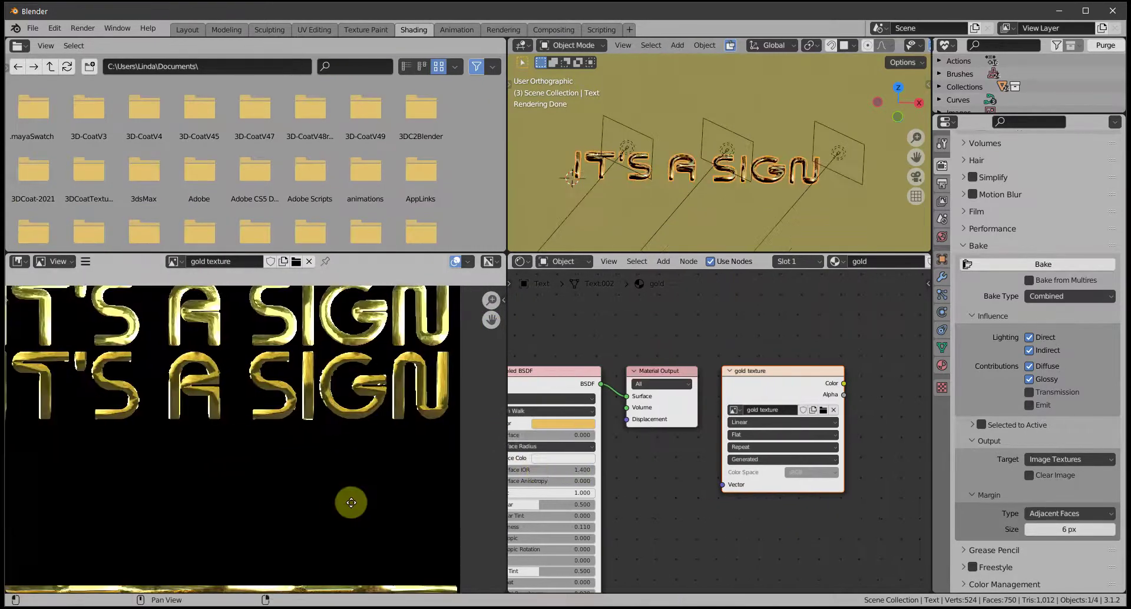
pyautogui.moveTo(733, 255); pyautogui.dragTo(744, 425)
pyautogui.moveTo(791, 285); pyautogui.dragTo(723, 384, button='middle')
pyautogui.scroll(5, 697, 330)
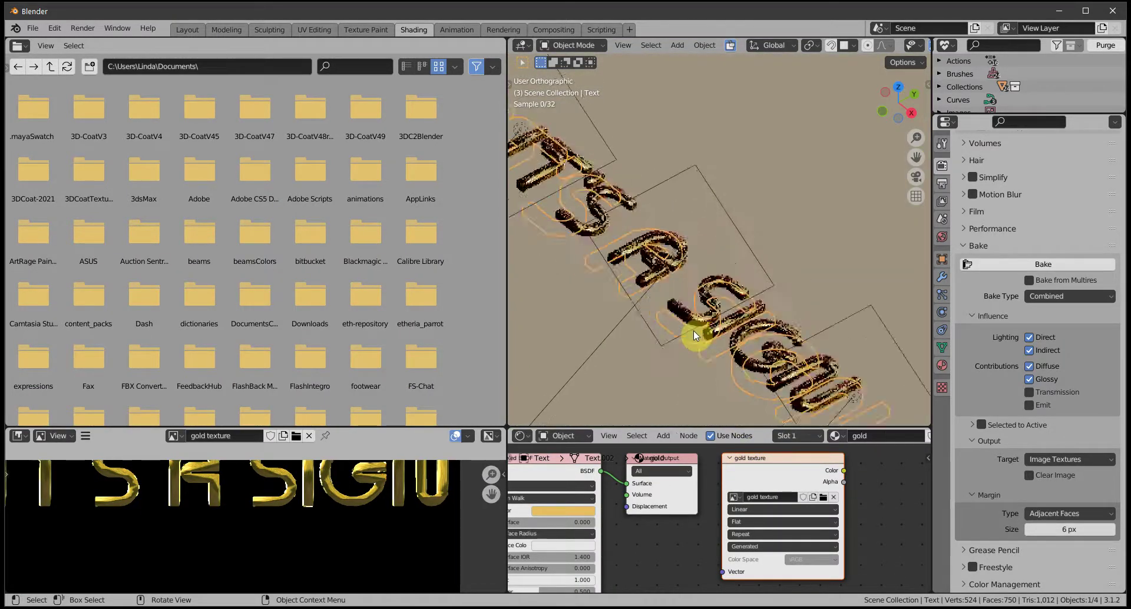
pyautogui.scroll(2, 695, 335)
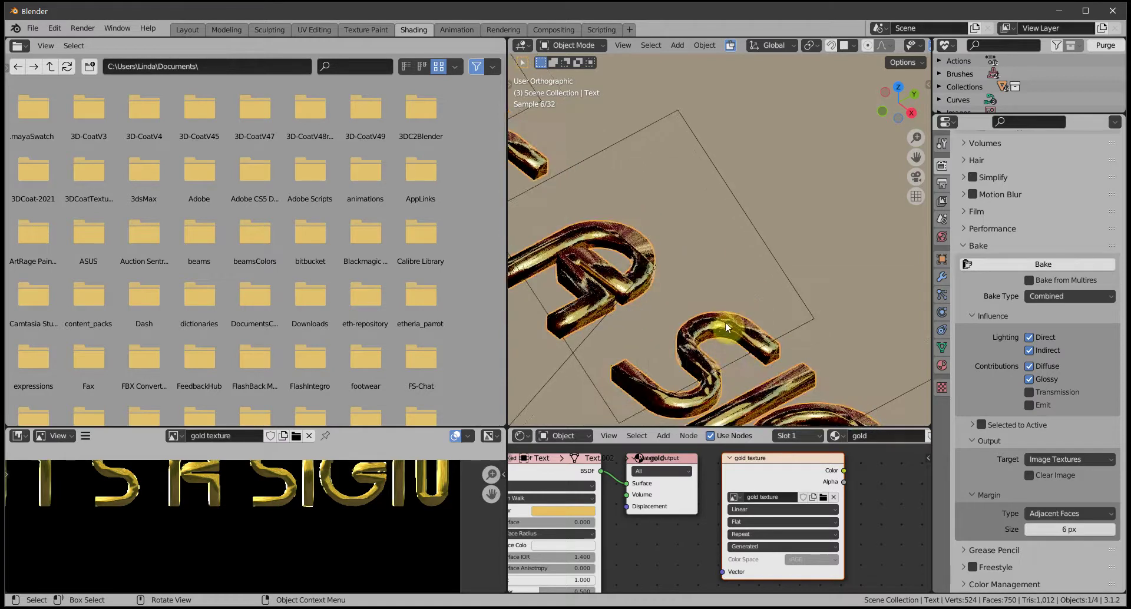
# Save the baked image to the Desktop as gold texture.png in 8-bit RGB PNG format
pyautogui.click(86, 436)
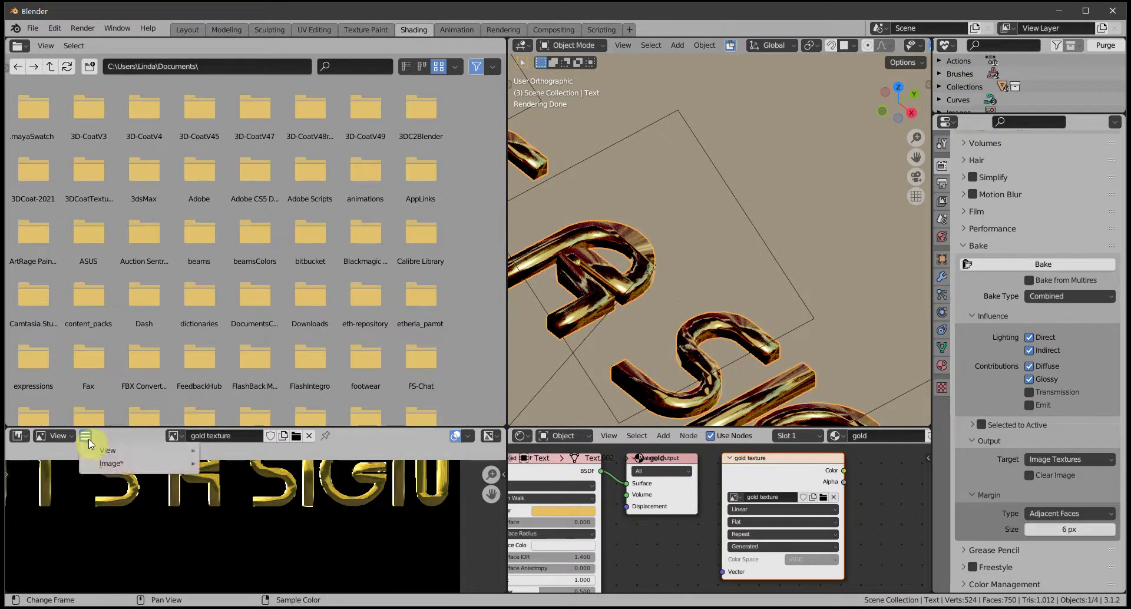
pyautogui.moveTo(111, 463)
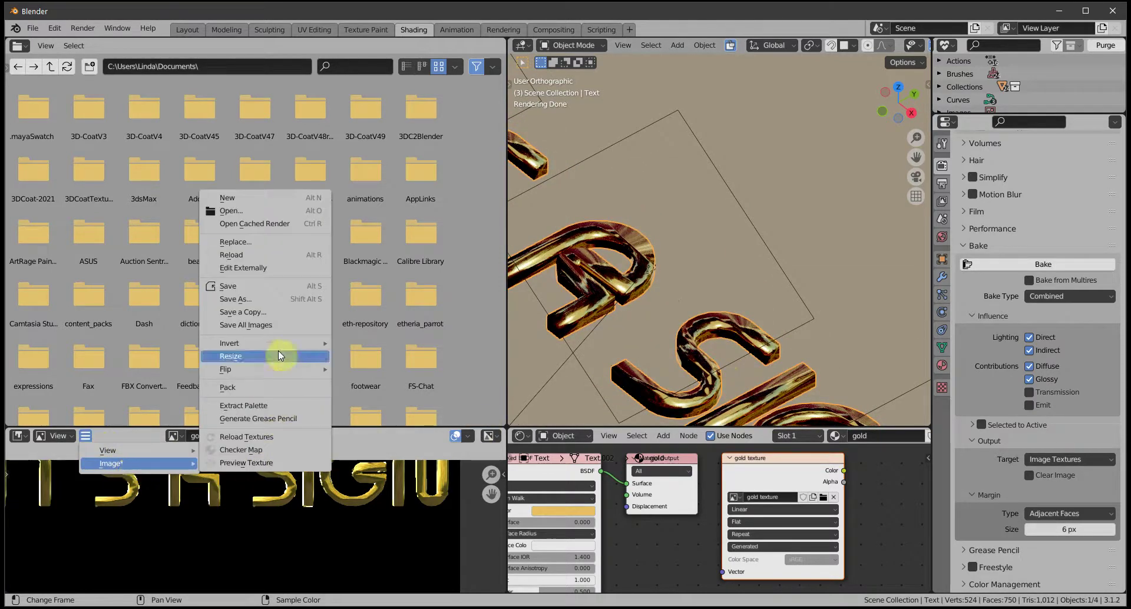
pyautogui.click(267, 299)
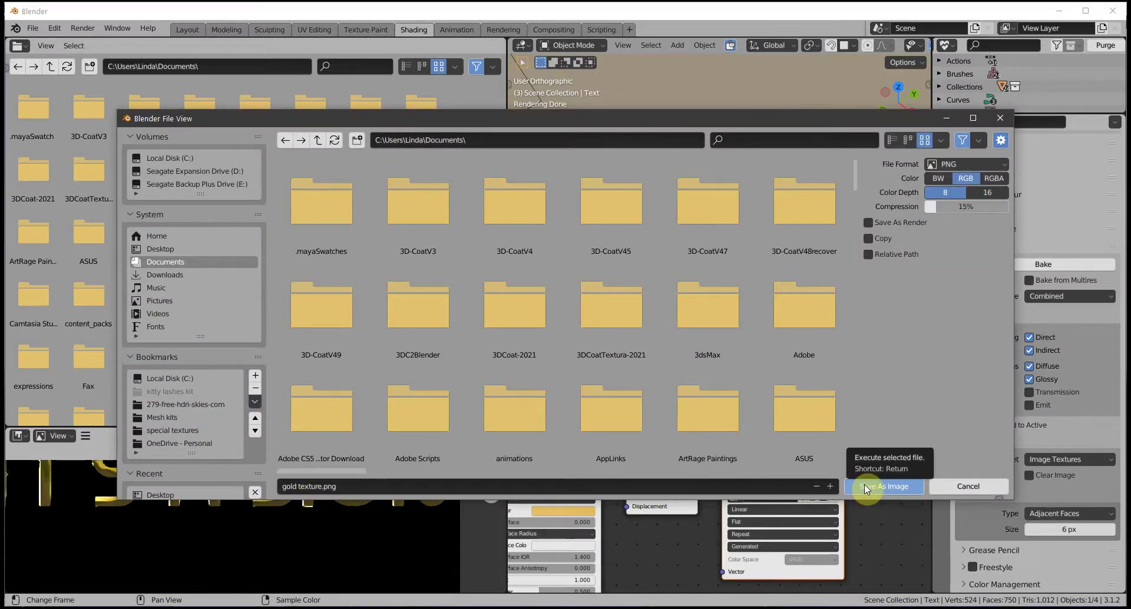
pyautogui.click(172, 249)
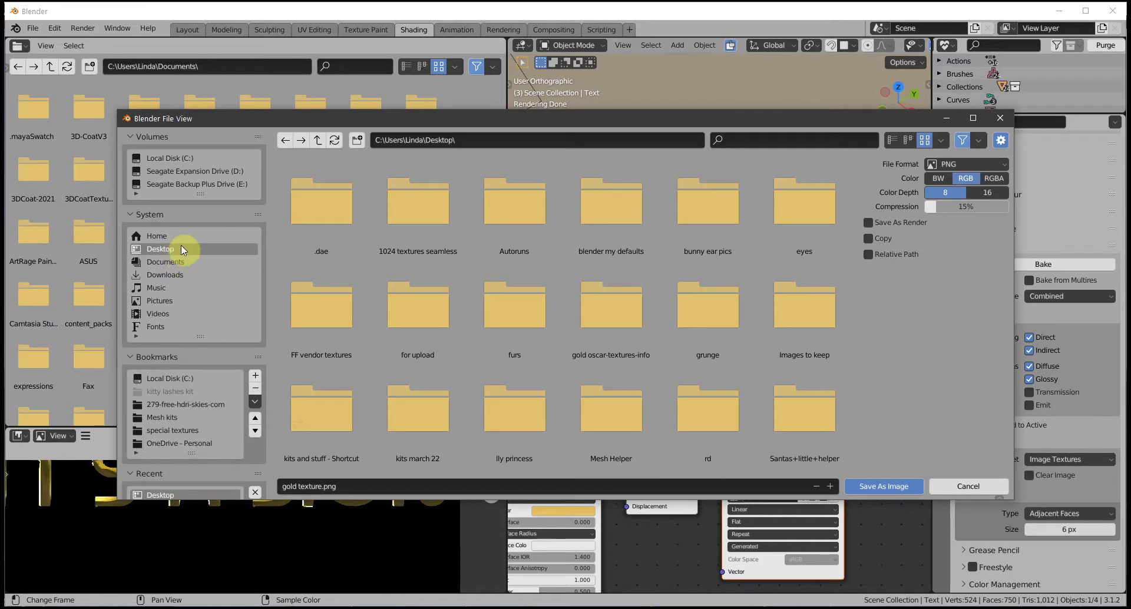
pyautogui.click(886, 486)
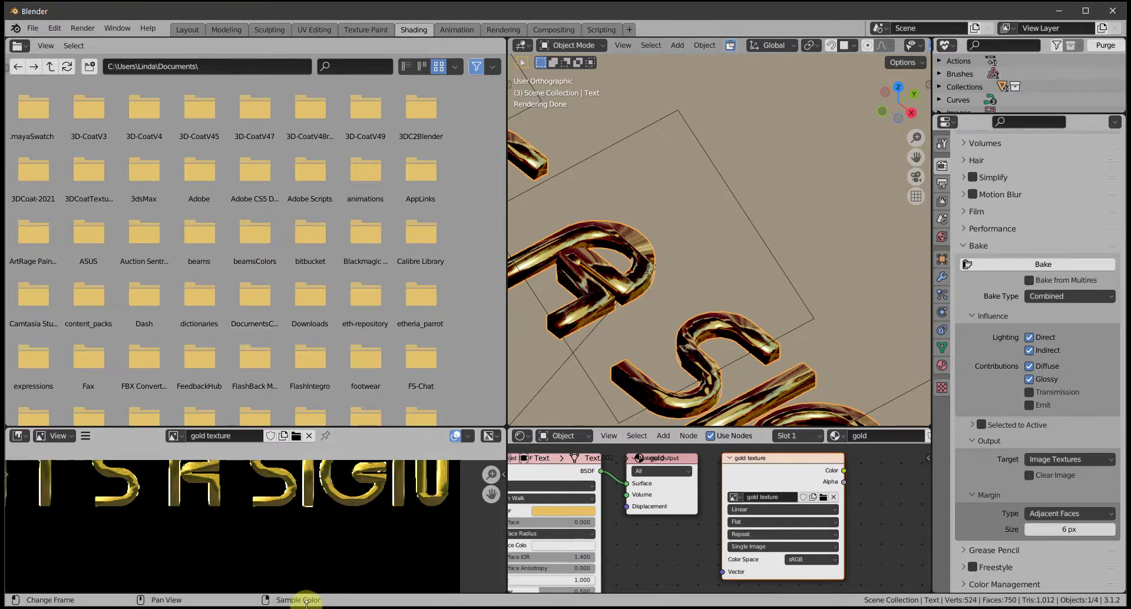
# Switch to Firestorm and upload gold texture.png from the Desktop as an image for L$10
pyautogui.click(294, 607)
pyautogui.click(450, 514)
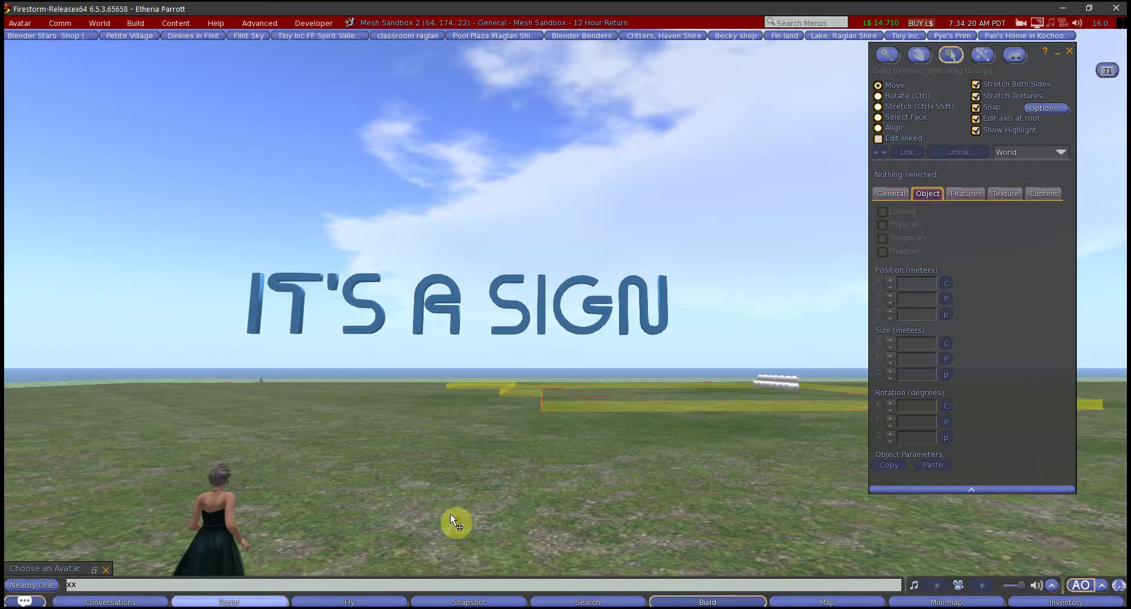
pyautogui.hotkey('ctrl', 'b')
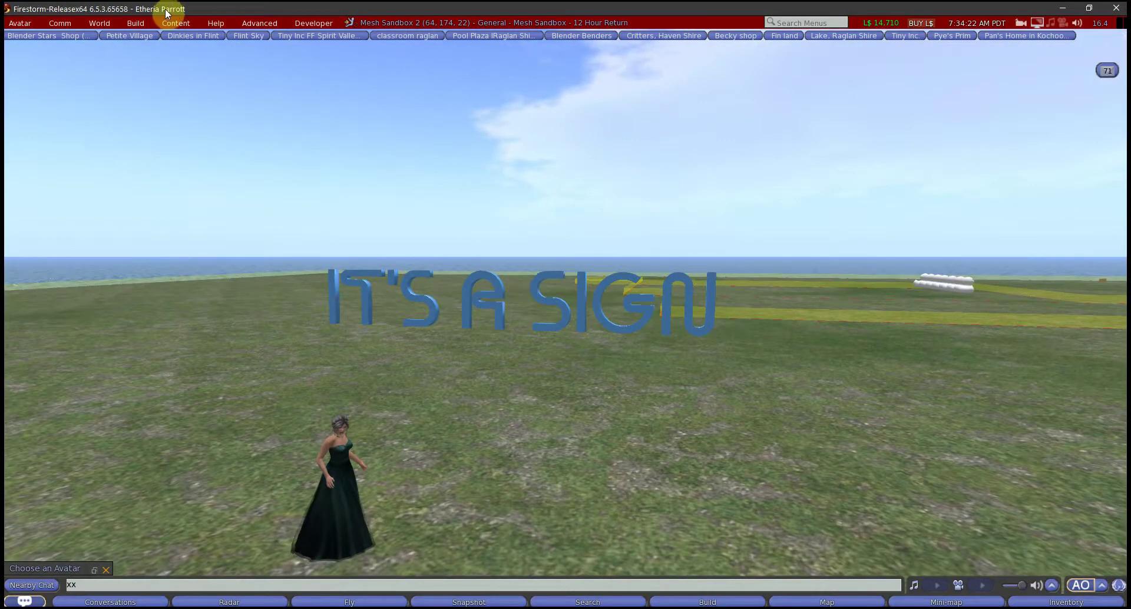
pyautogui.click(135, 23)
pyautogui.moveTo(171, 205)
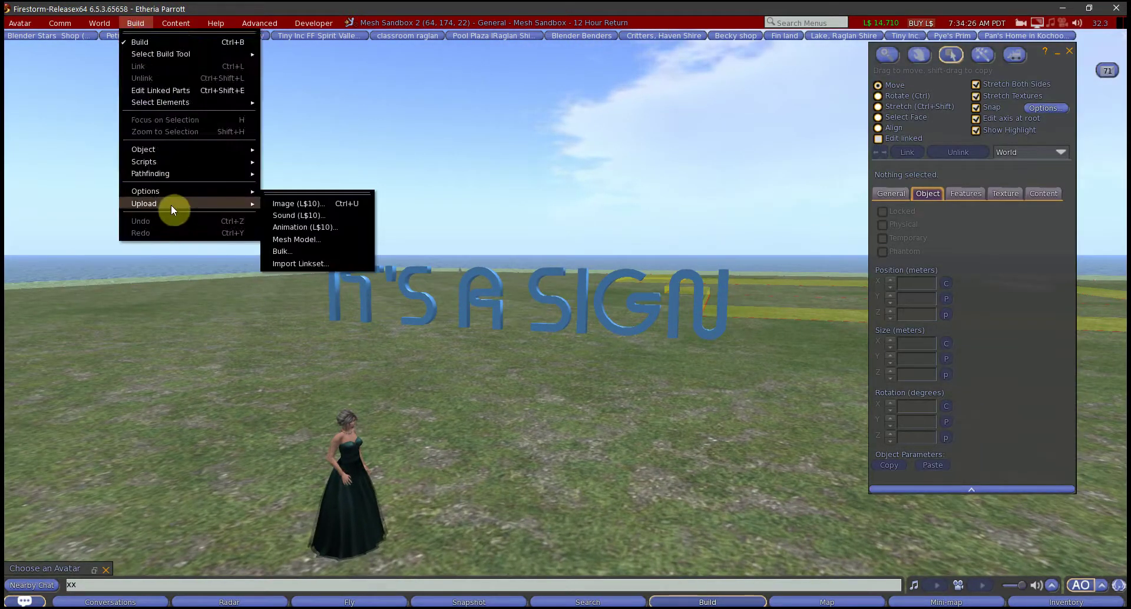
pyautogui.click(291, 204)
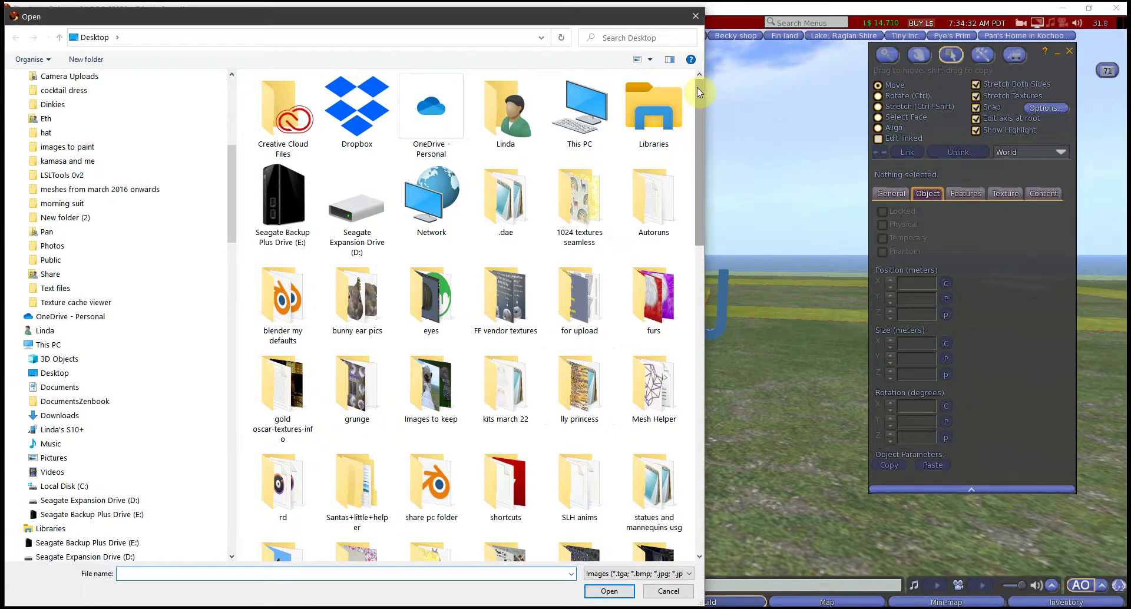
pyautogui.moveTo(698, 93); pyautogui.dragTo(721, 334)
pyautogui.click(581, 319)
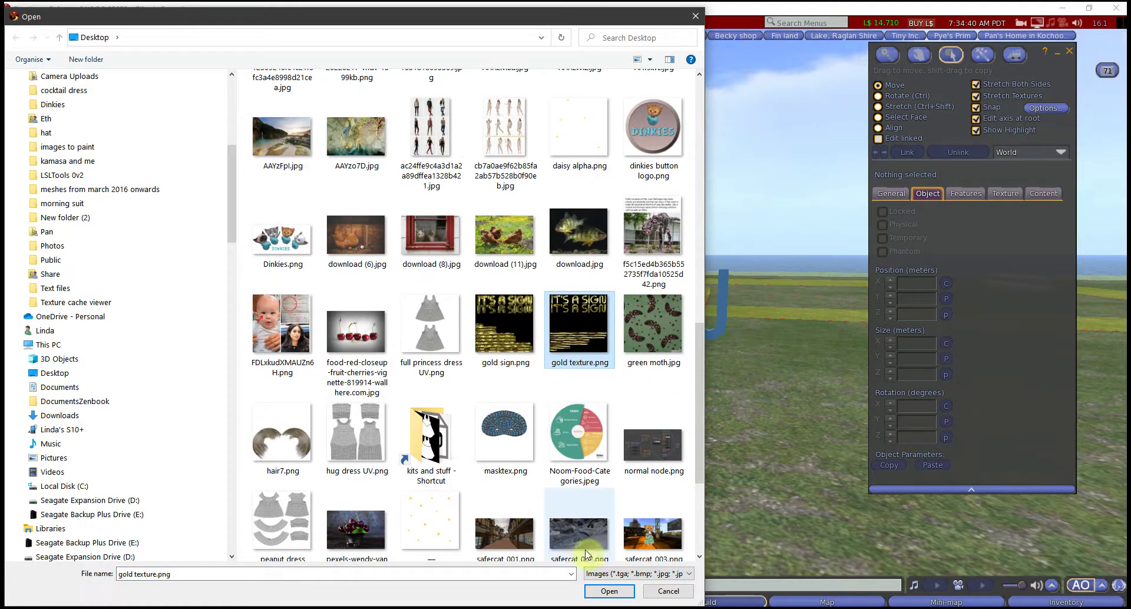
pyautogui.click(608, 592)
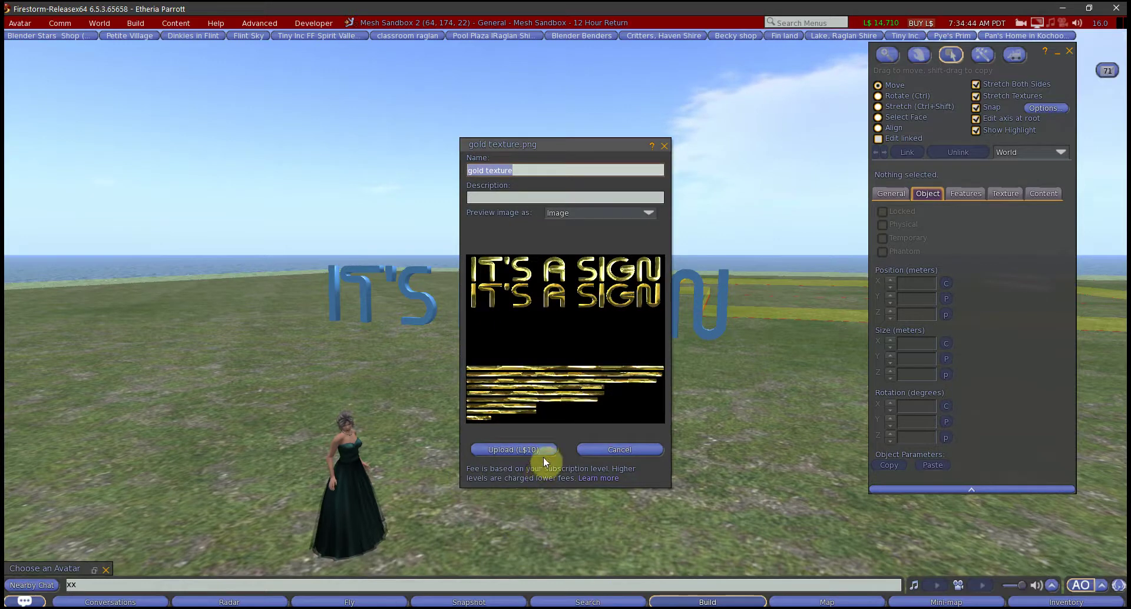
pyautogui.click(522, 451)
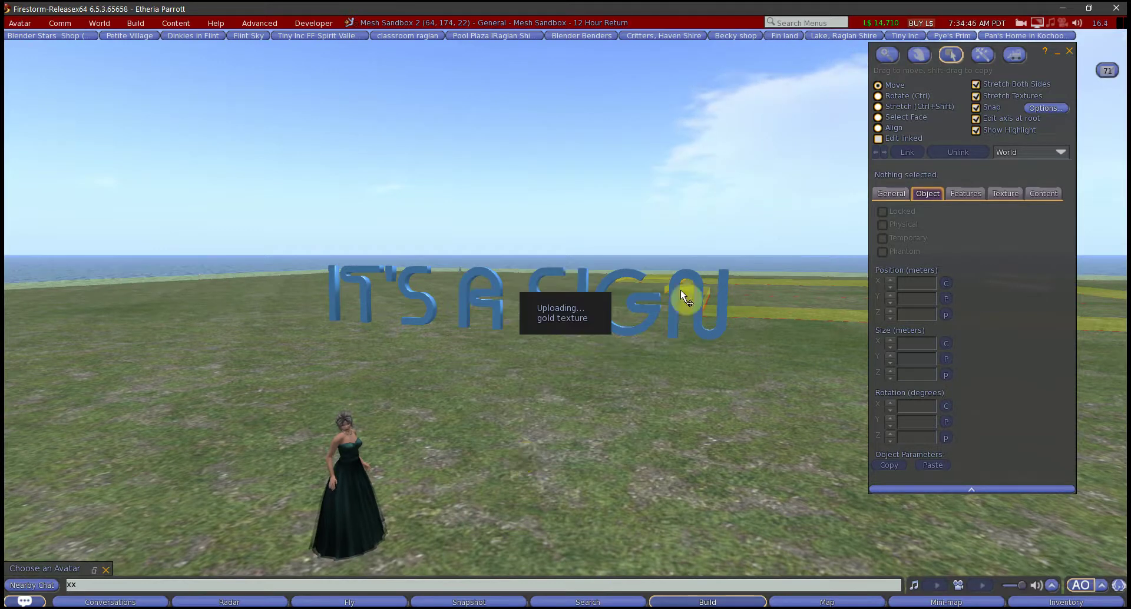
# Open the inventory and put the IT'S A SIGN mesh into editing with its texture settings shown, keeping the build window clear of the inventory
pyautogui.click(1038, 604)
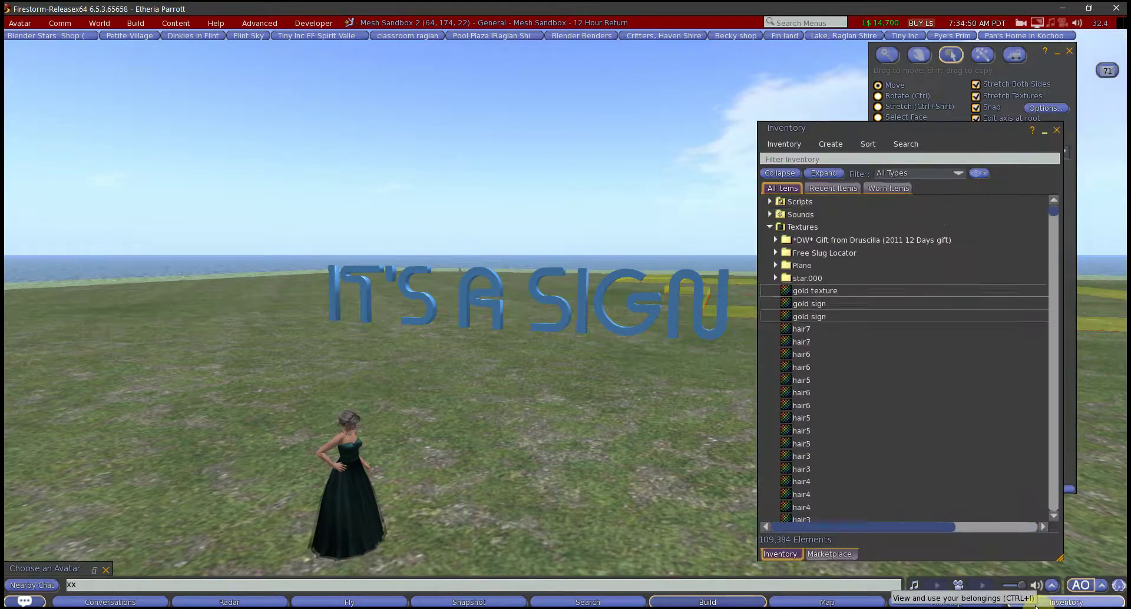
pyautogui.rightClick(629, 331)
pyautogui.click(645, 359)
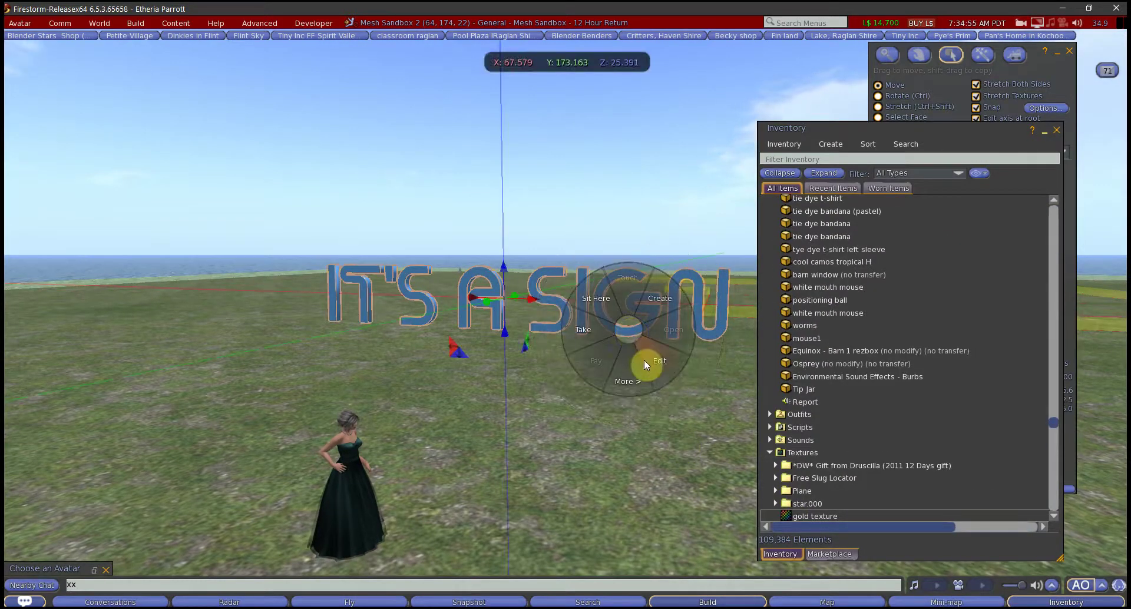
pyautogui.moveTo(1069, 65); pyautogui.dragTo(432, 67)
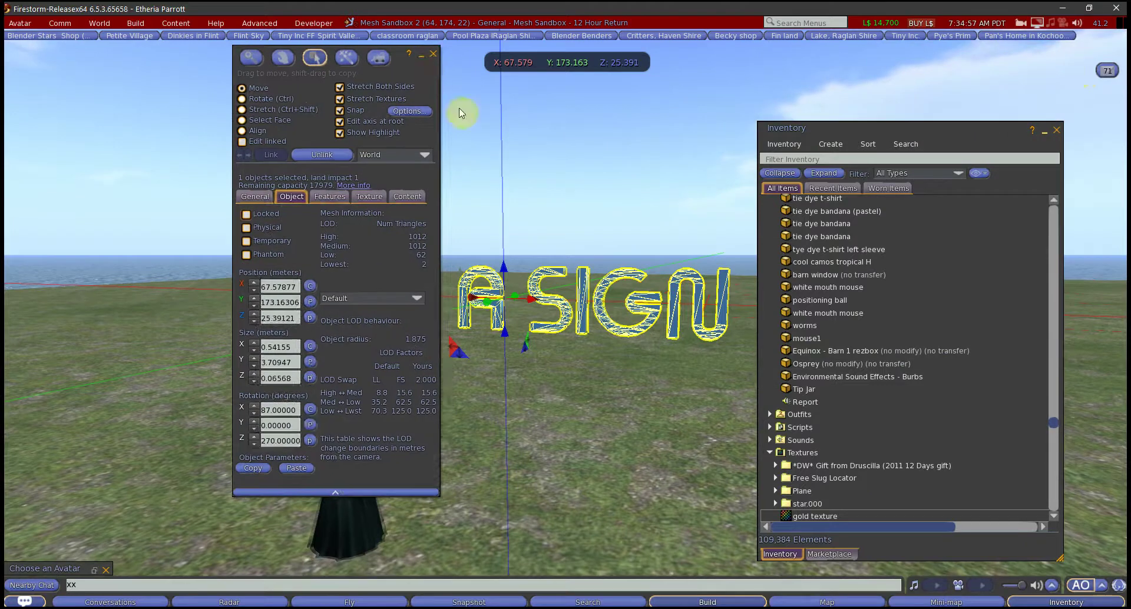
pyautogui.click(365, 199)
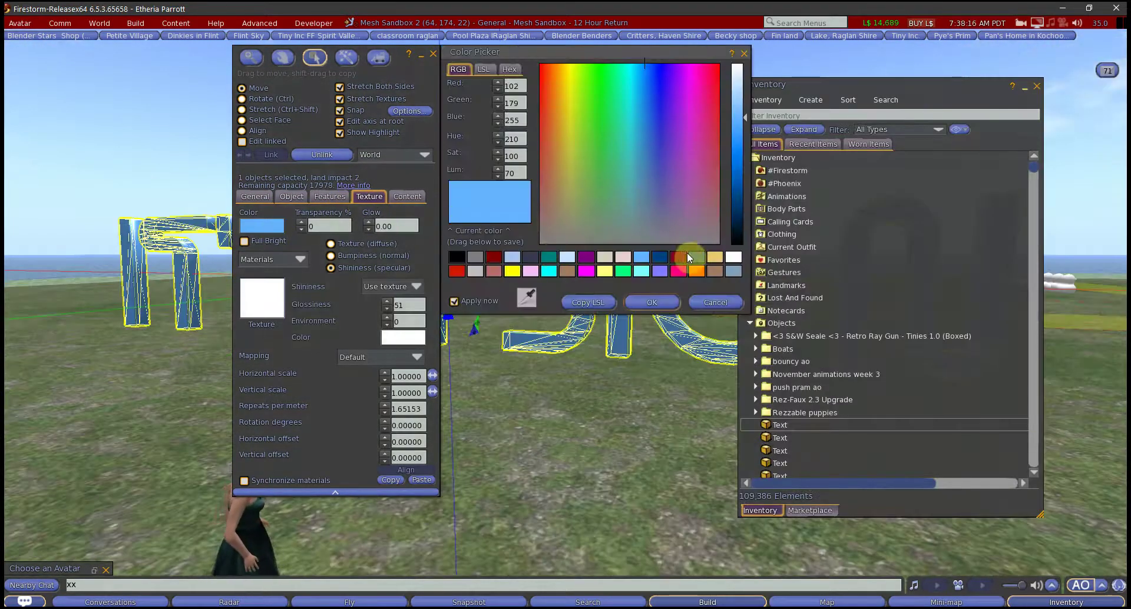
# Set the sign's colour to white and apply gold texture from the inventory as its diffuse texture
pyautogui.click(733, 257)
pyautogui.click(652, 302)
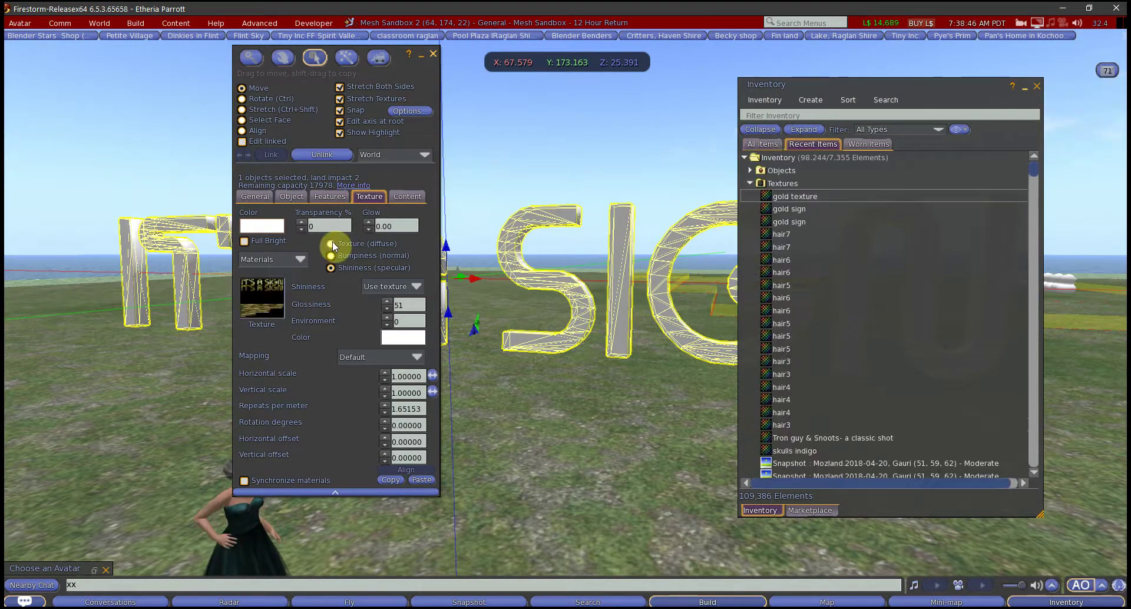
pyautogui.click(331, 243)
pyautogui.moveTo(763, 201); pyautogui.dragTo(267, 301)
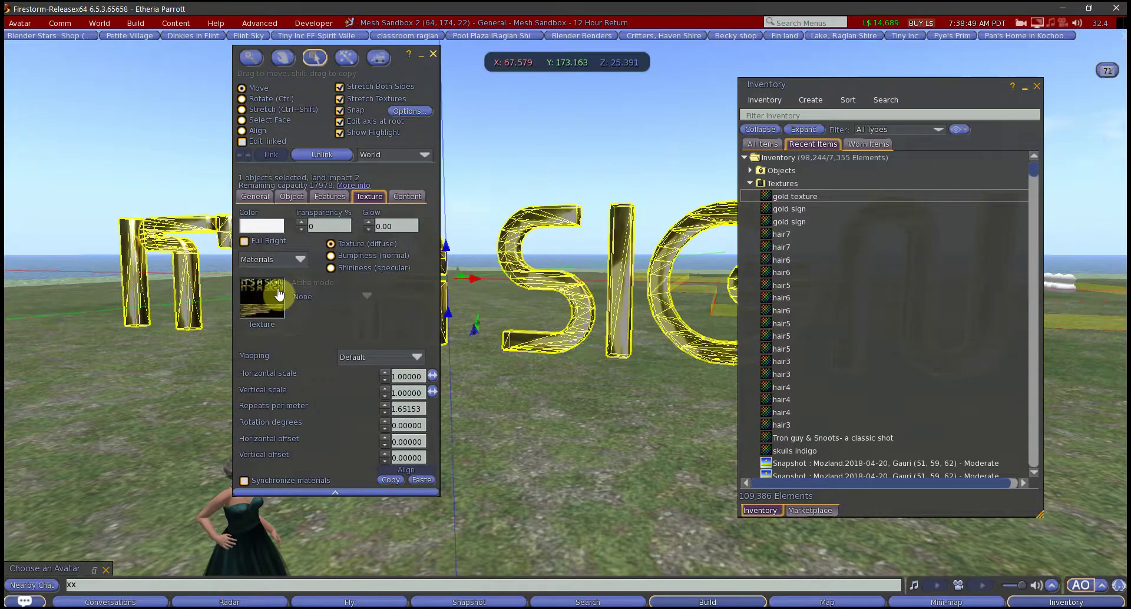
# Set the sign's specular Shininess to None and finish editing the object
pyautogui.click(333, 268)
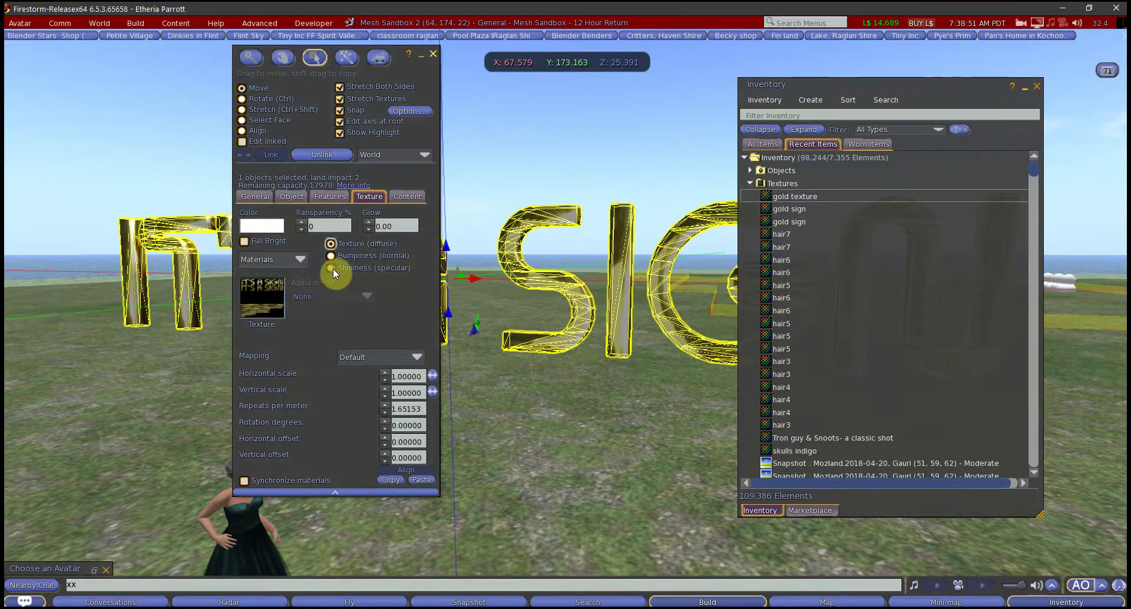
pyautogui.click(383, 287)
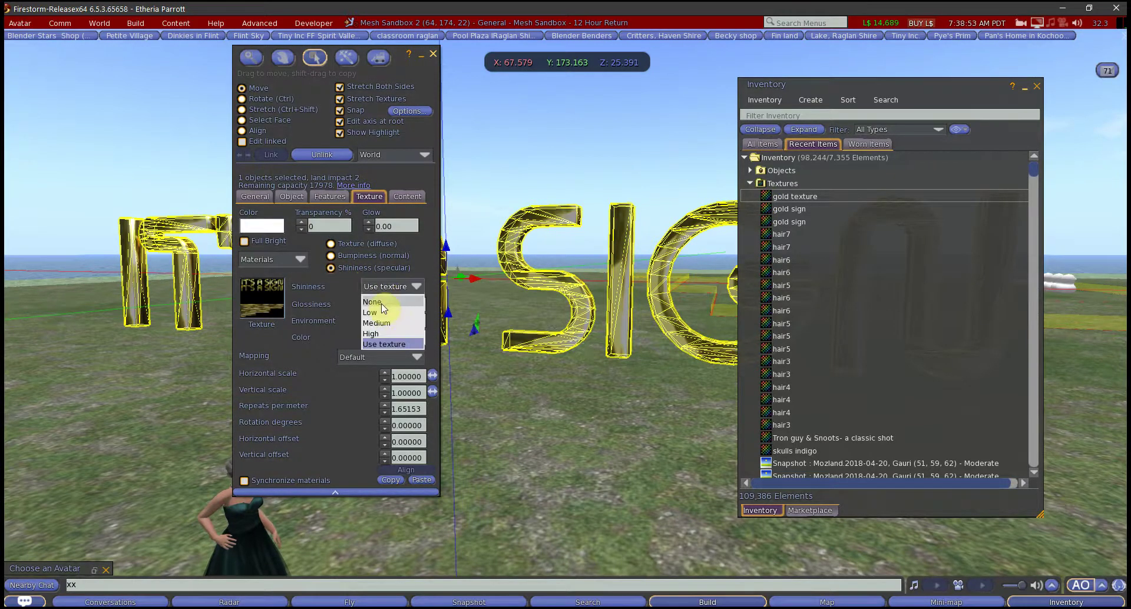
pyautogui.click(381, 303)
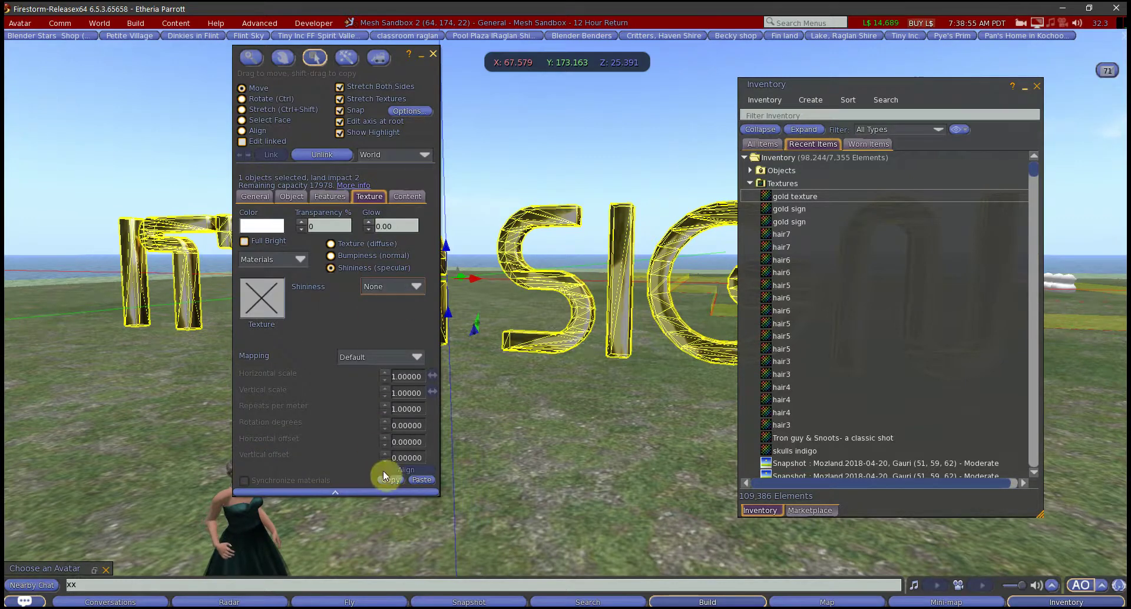
pyautogui.click(433, 53)
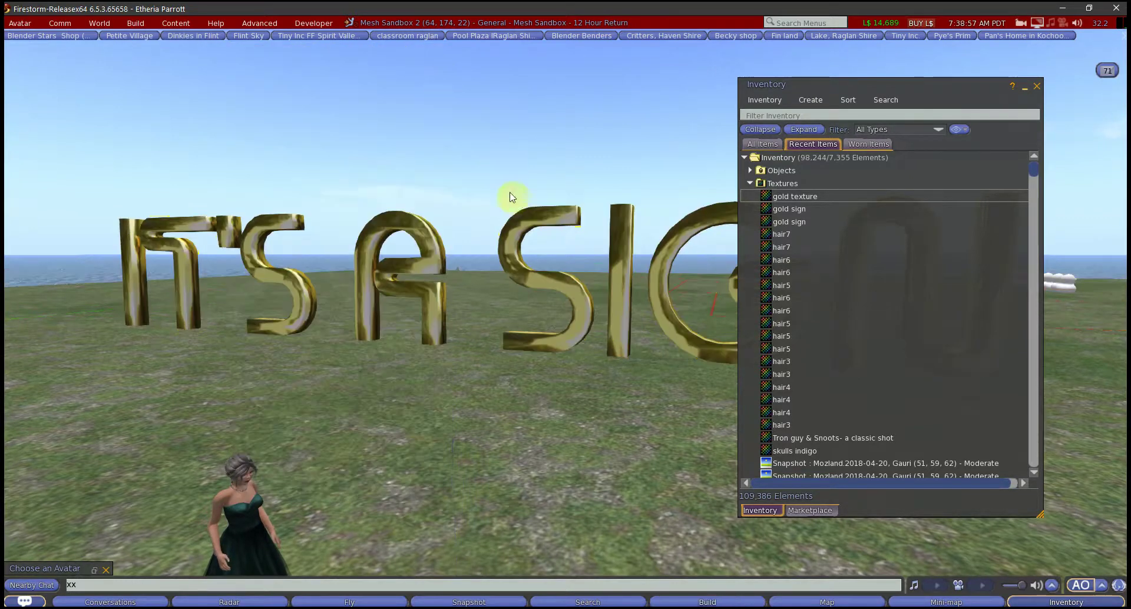
# Rotate the gold sign to lie flat, lower it to the grass and view it from above
pyautogui.rightClick(441, 345)
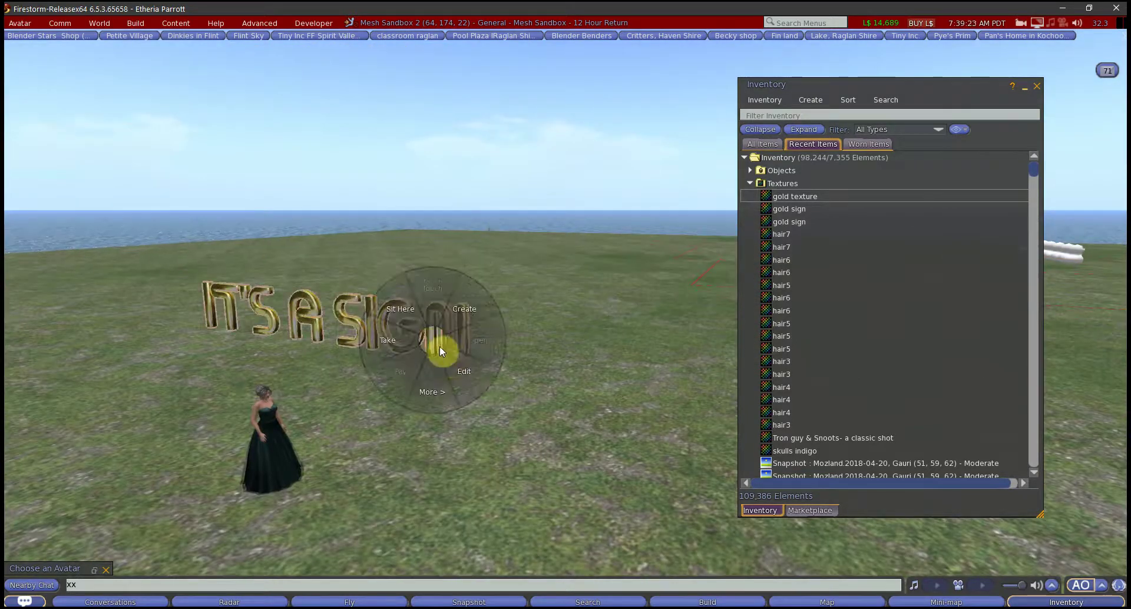
pyautogui.click(451, 361)
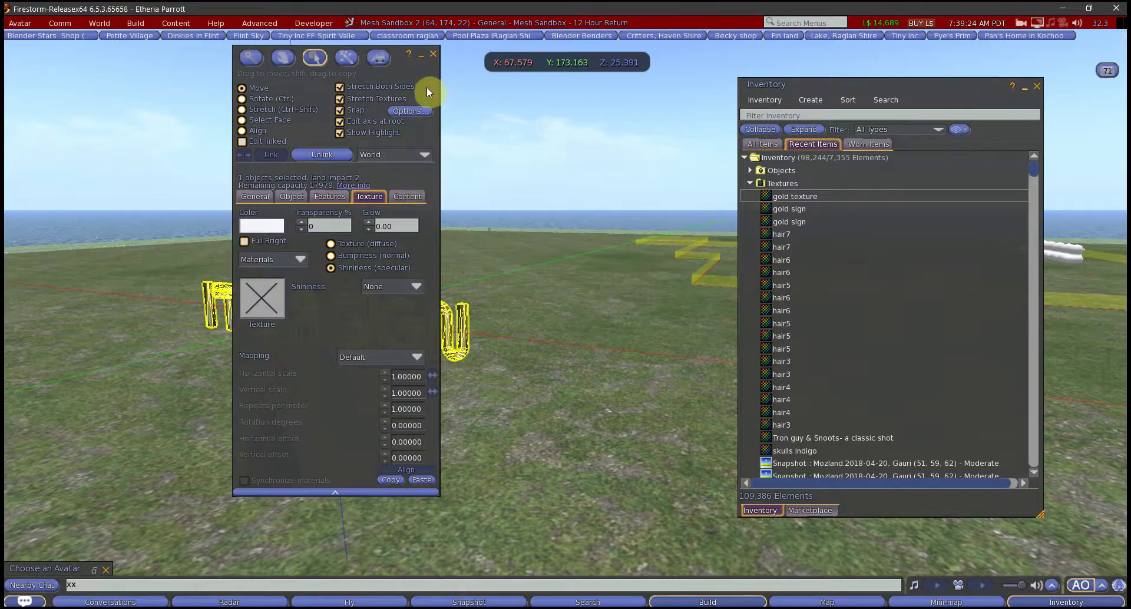
pyautogui.moveTo(426, 87); pyautogui.dragTo(814, 182)
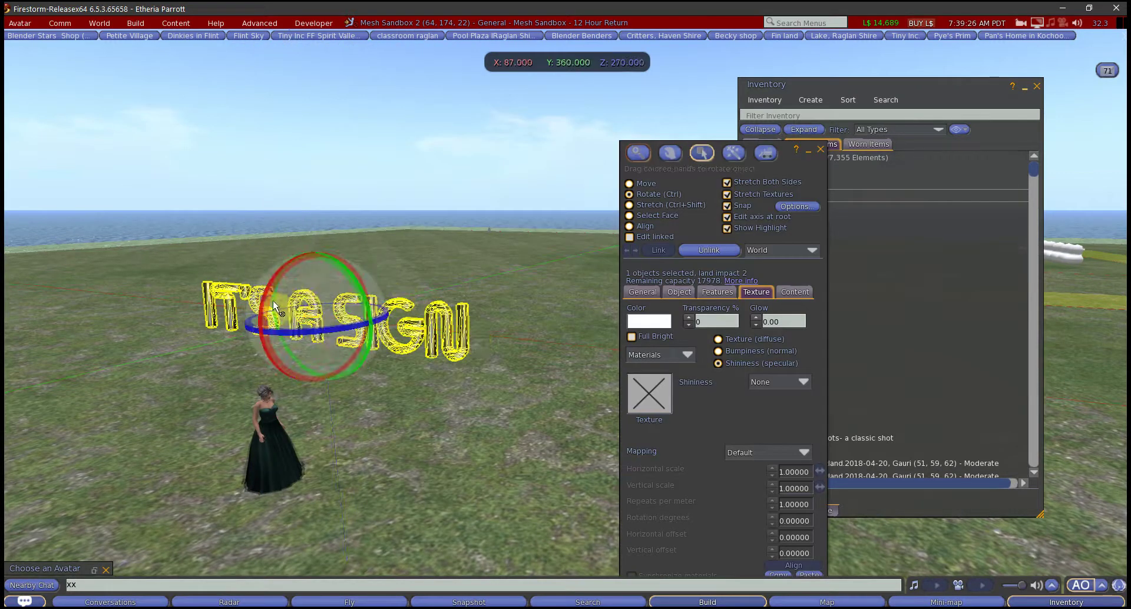
pyautogui.keyDown('ctrl'); pyautogui.moveTo(263, 310); pyautogui.dragTo(286, 165); pyautogui.keyUp('ctrl')
pyautogui.moveTo(318, 280); pyautogui.dragTo(345, 476)
pyautogui.keyDown('alt'); pyautogui.click(351, 490); pyautogui.keyUp('alt')
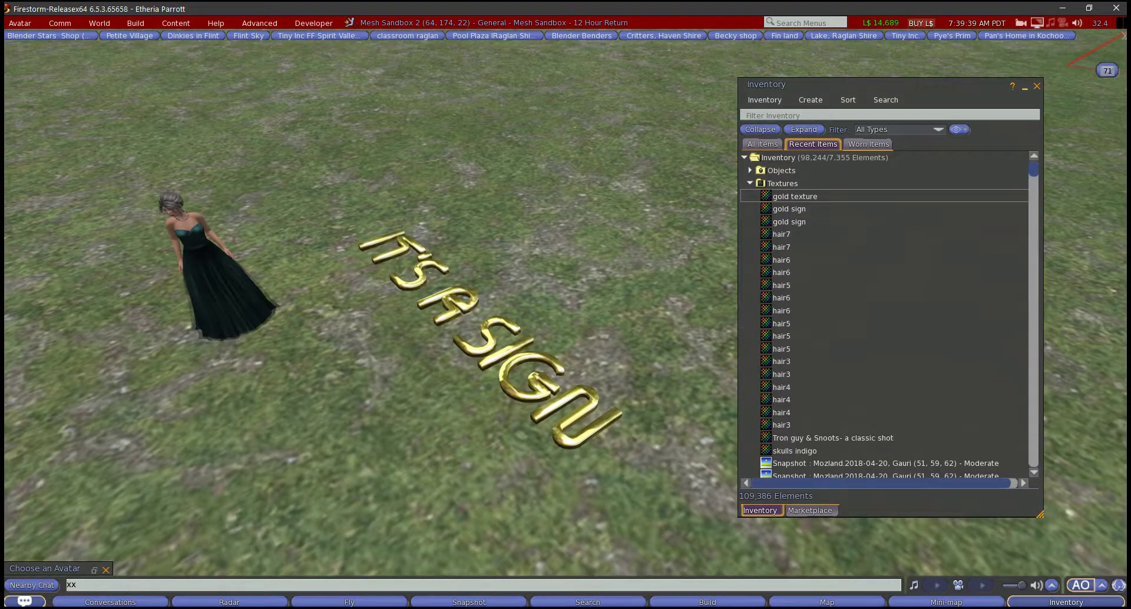